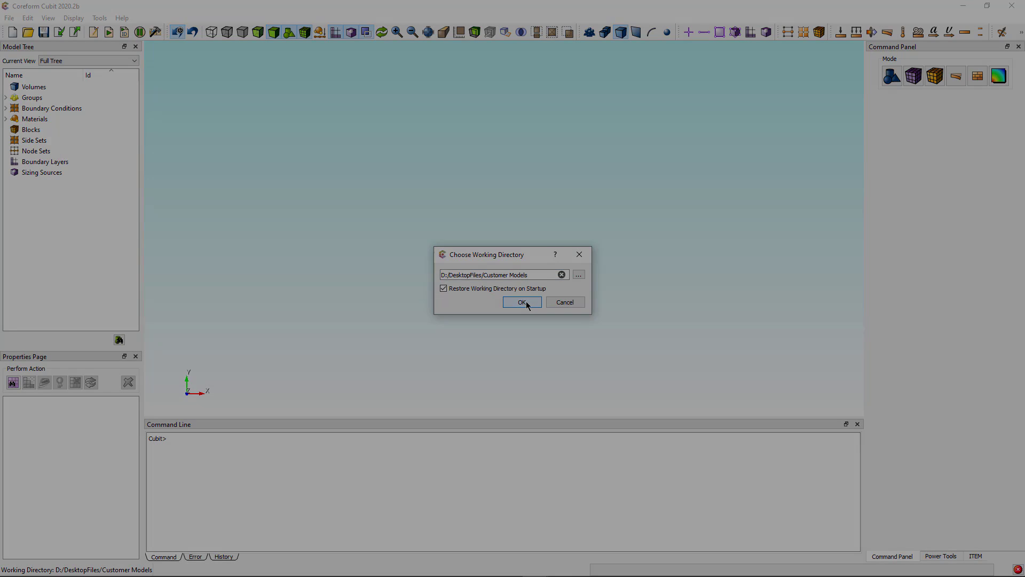
Set D:/DesktopFiles/Customer Models as the working directory, keeping it restored on startup.
{"action": "left_click", "coordinate": [523, 302]}
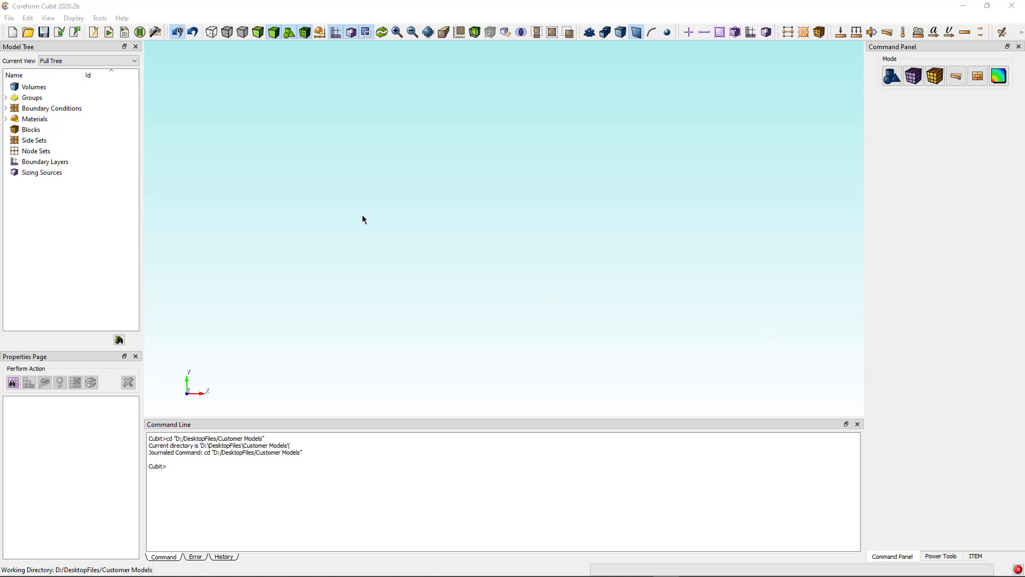
Enable Use Breadcrumb Trail (Save Space) for command panel navigation in the program options and save.
{"action": "left_click", "coordinate": [100, 19]}
{"action": "left_click", "coordinate": [123, 83]}
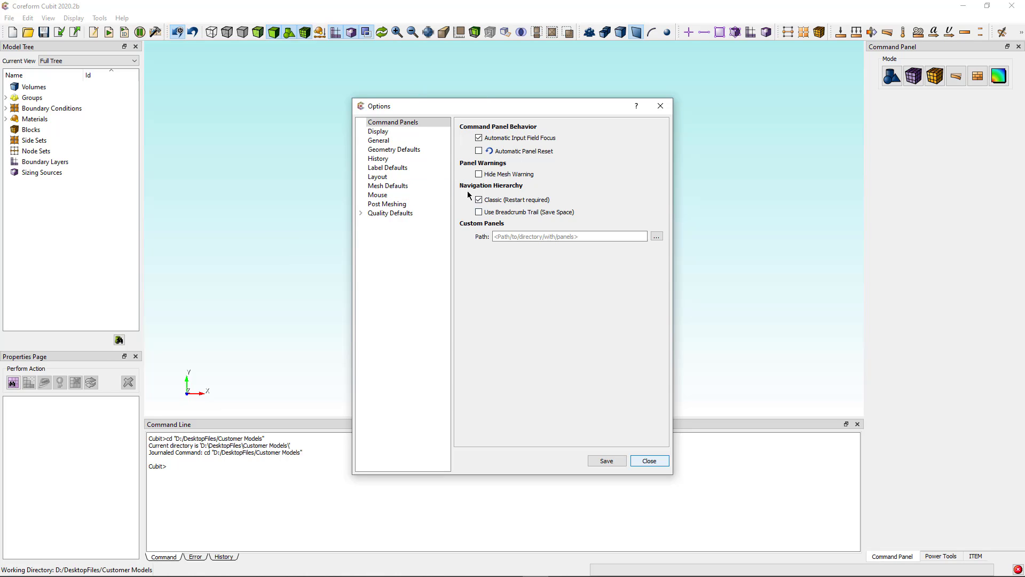
{"action": "left_click_drag", "start_coordinate": [450, 106], "coordinate": [355, 100]}
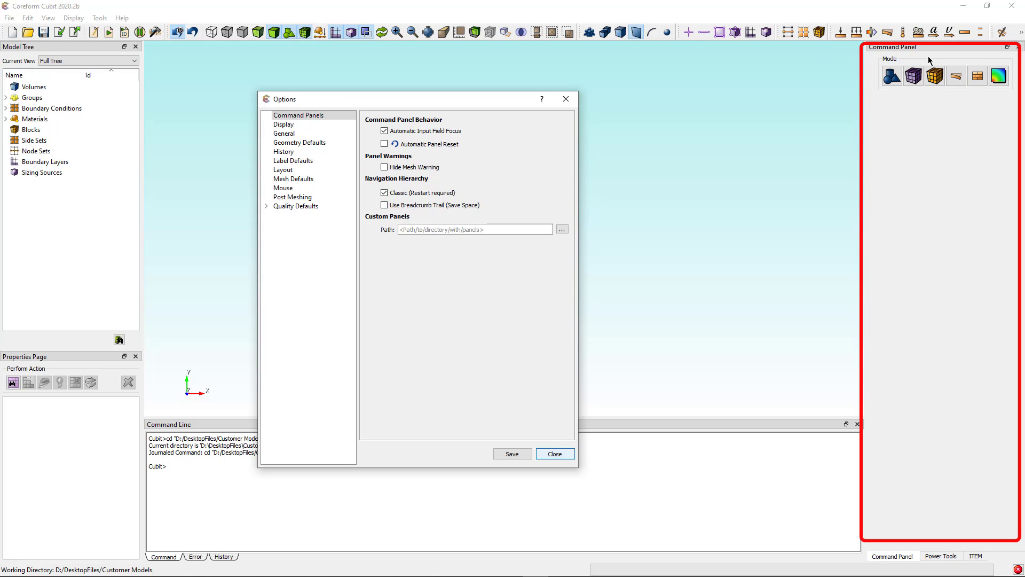
{"action": "left_click", "coordinate": [430, 206]}
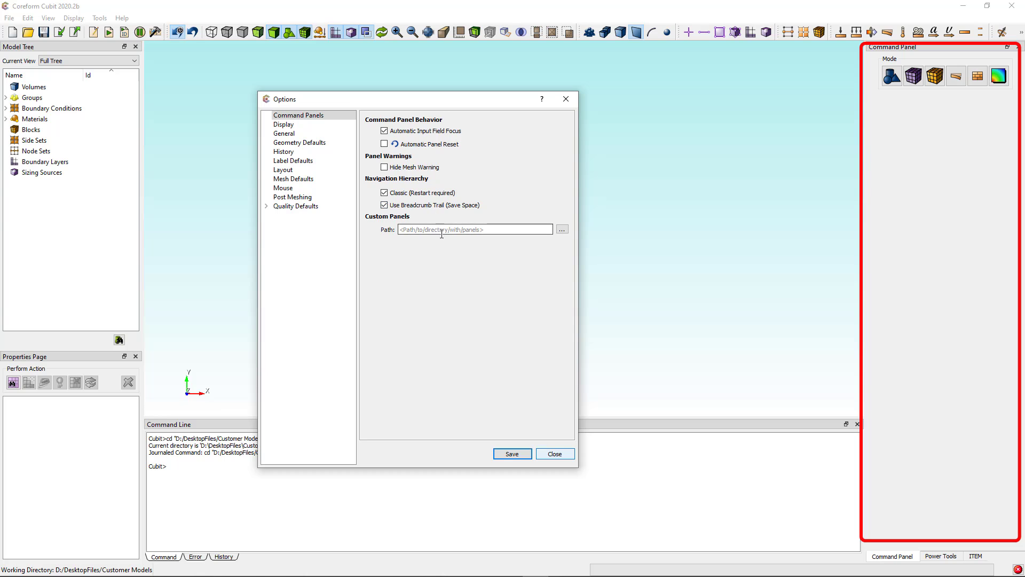
{"action": "left_click", "coordinate": [511, 453]}
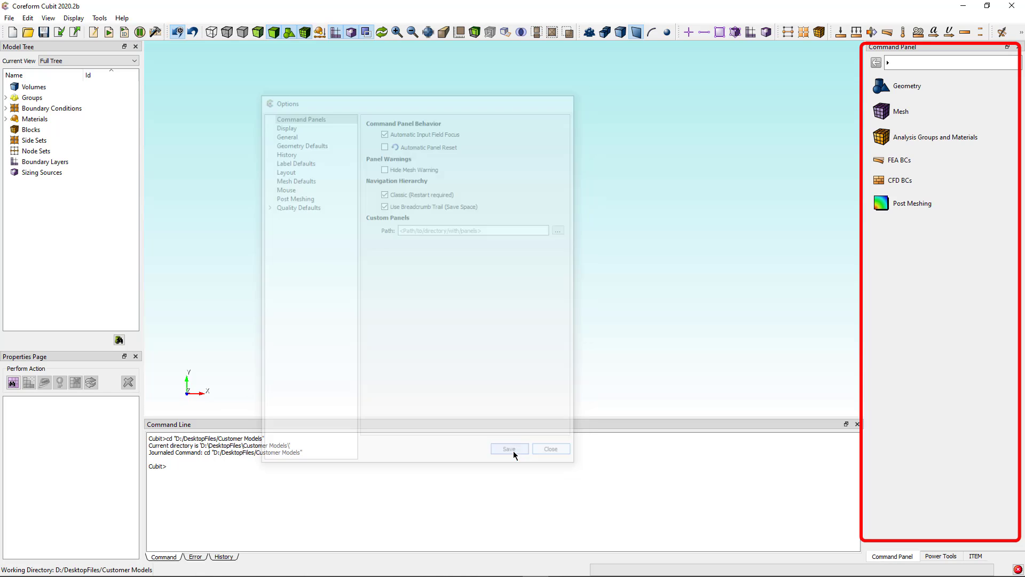
Navigate the command panel to the Sweep scheme settings for volume meshing.
{"action": "left_click", "coordinate": [889, 63]}
{"action": "left_click", "coordinate": [911, 81]}
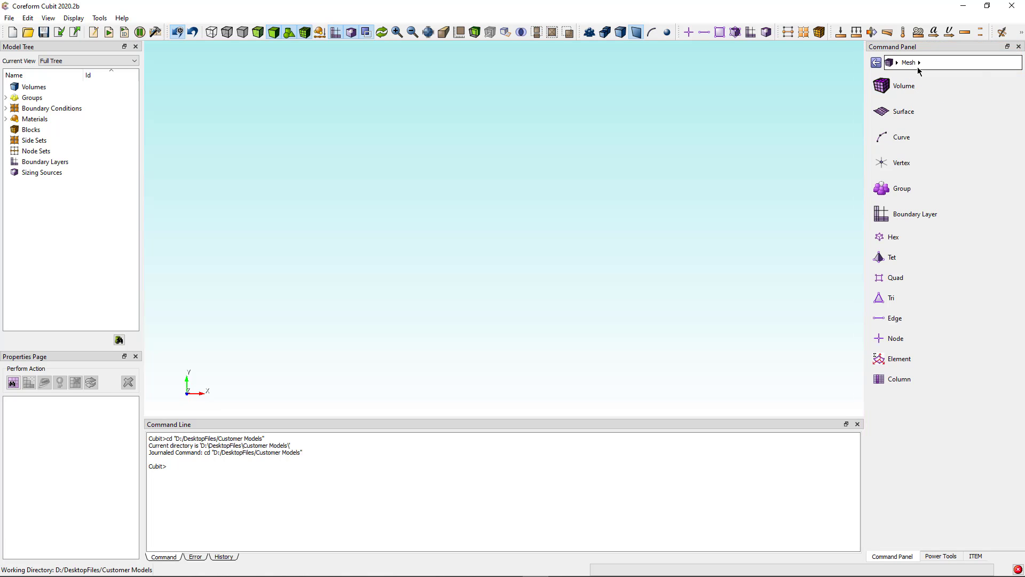
{"action": "left_click", "coordinate": [919, 62]}
{"action": "left_click", "coordinate": [924, 74]}
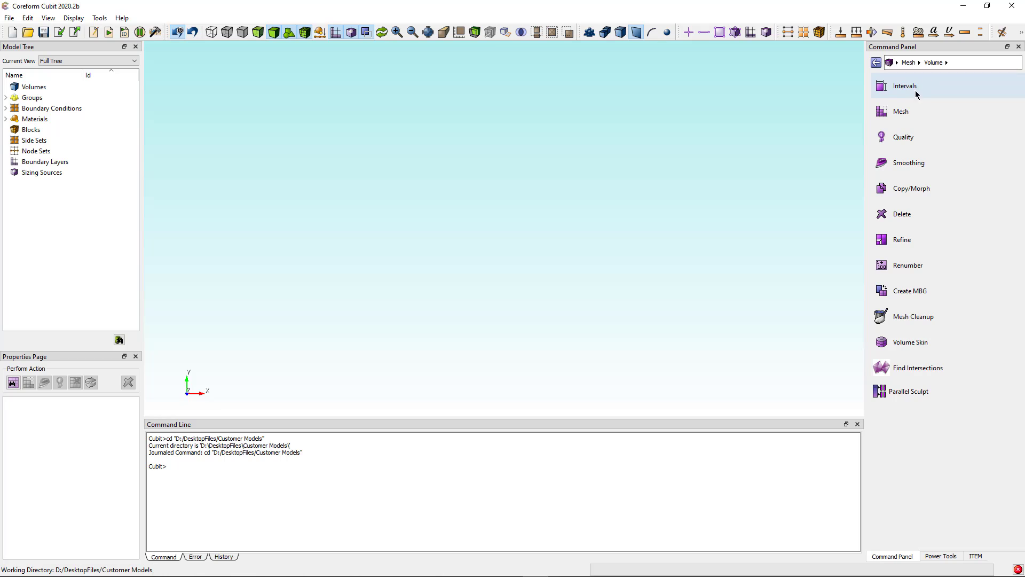
{"action": "left_click", "coordinate": [899, 112]}
{"action": "left_click", "coordinate": [897, 144]}
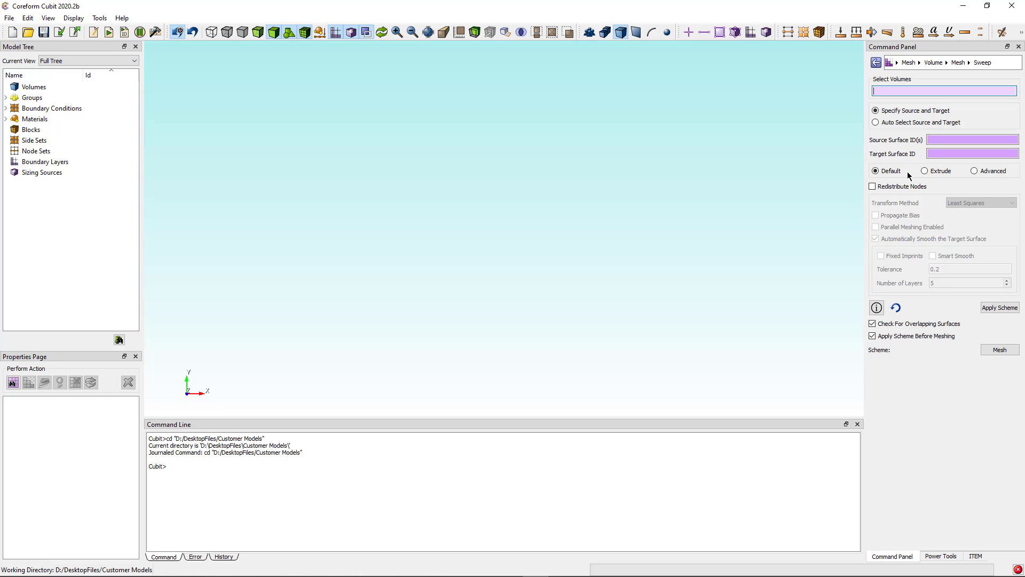
Return to the volume meshing actions and show the Parallel Sculpt settings.
{"action": "left_click", "coordinate": [967, 63]}
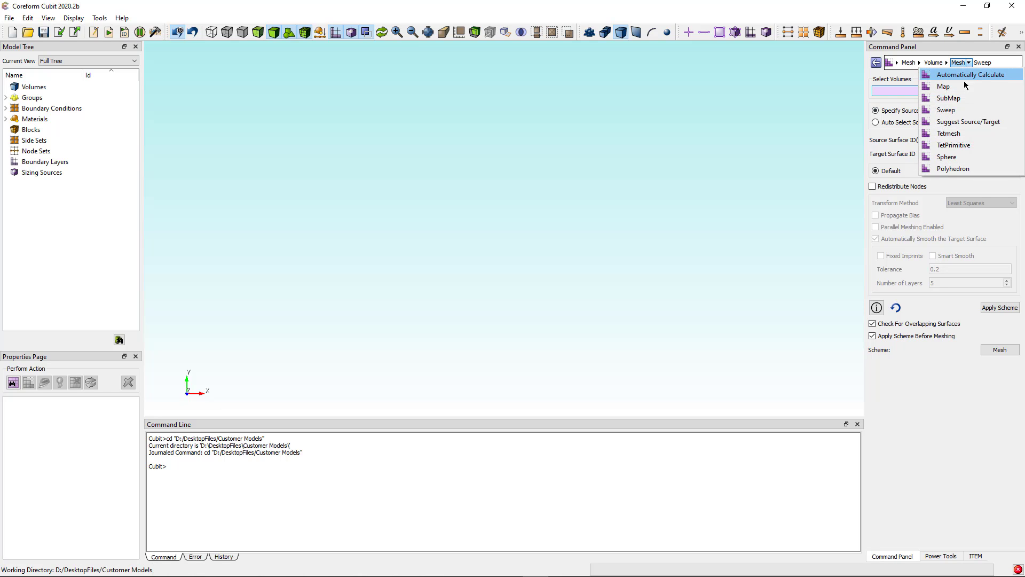
{"action": "left_click", "coordinate": [939, 64]}
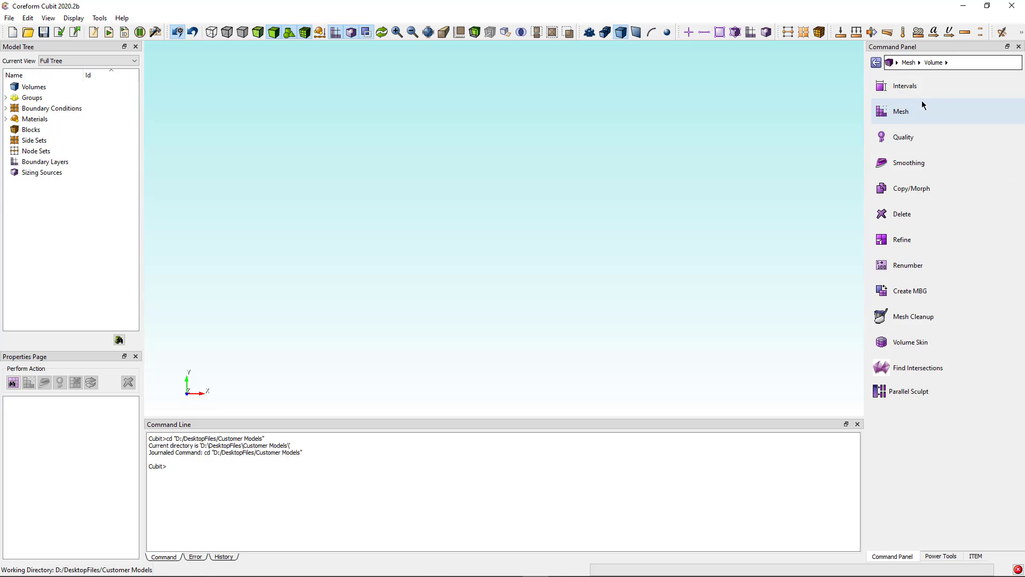
{"action": "left_click", "coordinate": [916, 394]}
{"action": "left_click", "coordinate": [898, 85]}
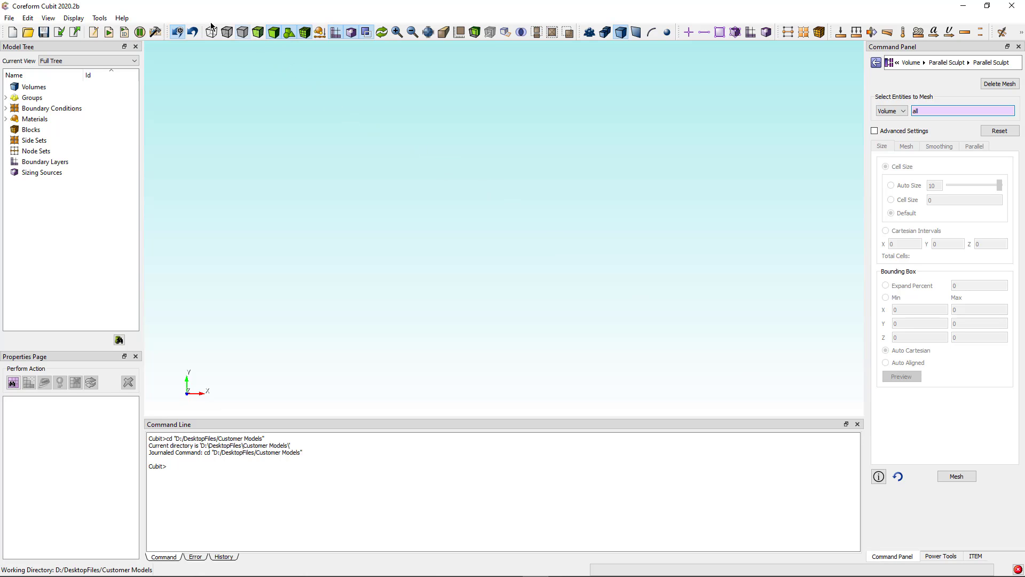
Turn off the breadcrumb trail in the Command Panels options and save.
{"action": "left_click", "coordinate": [104, 21]}
{"action": "left_click", "coordinate": [119, 83]}
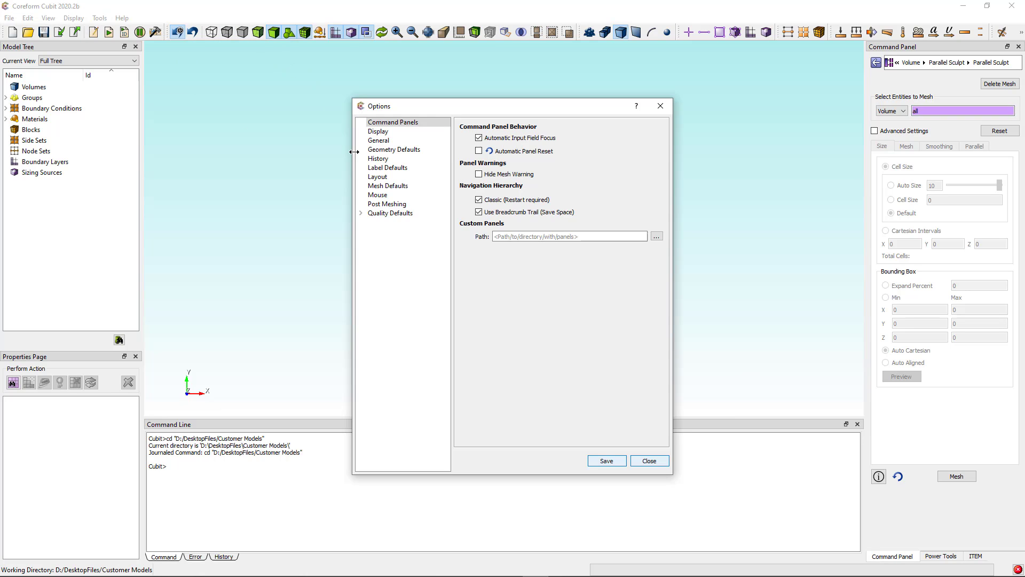
{"action": "left_click", "coordinate": [503, 213]}
{"action": "left_click", "coordinate": [606, 460]}
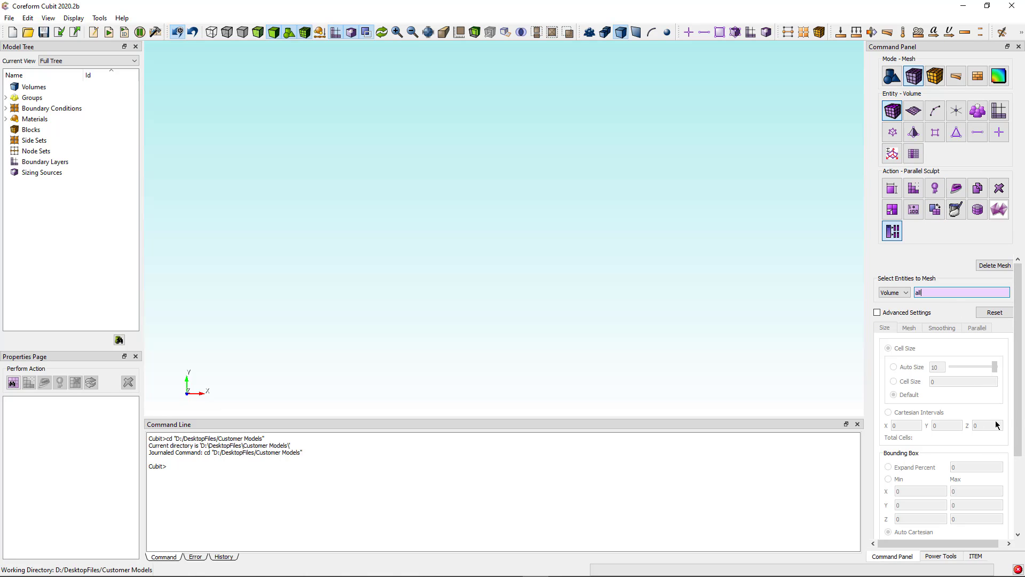
{"action": "left_click_drag", "start_coordinate": [1019, 403], "coordinate": [1017, 380]}
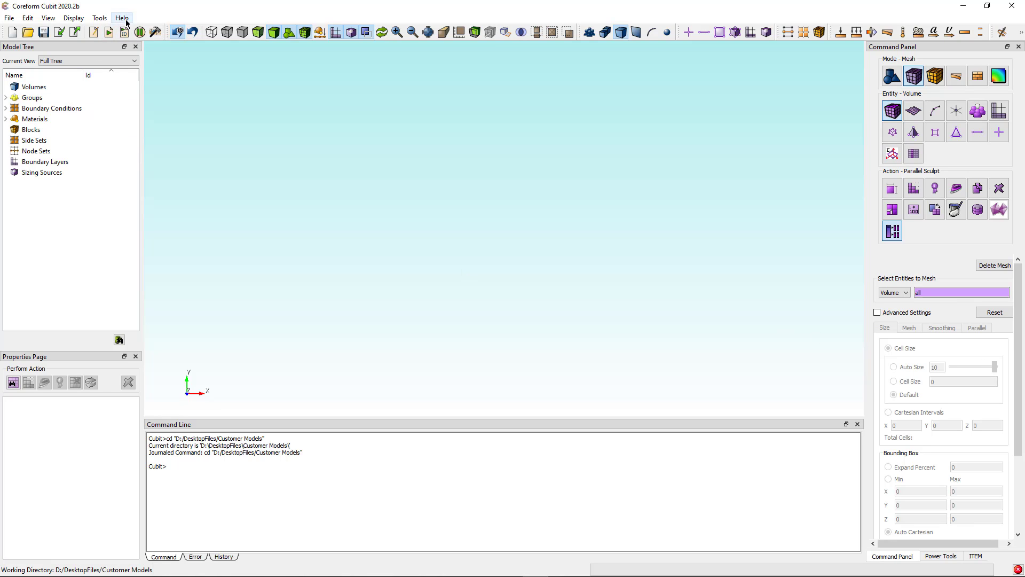
Review the Mouse options and the functions available for dragging with the left button.
{"action": "left_click", "coordinate": [99, 18]}
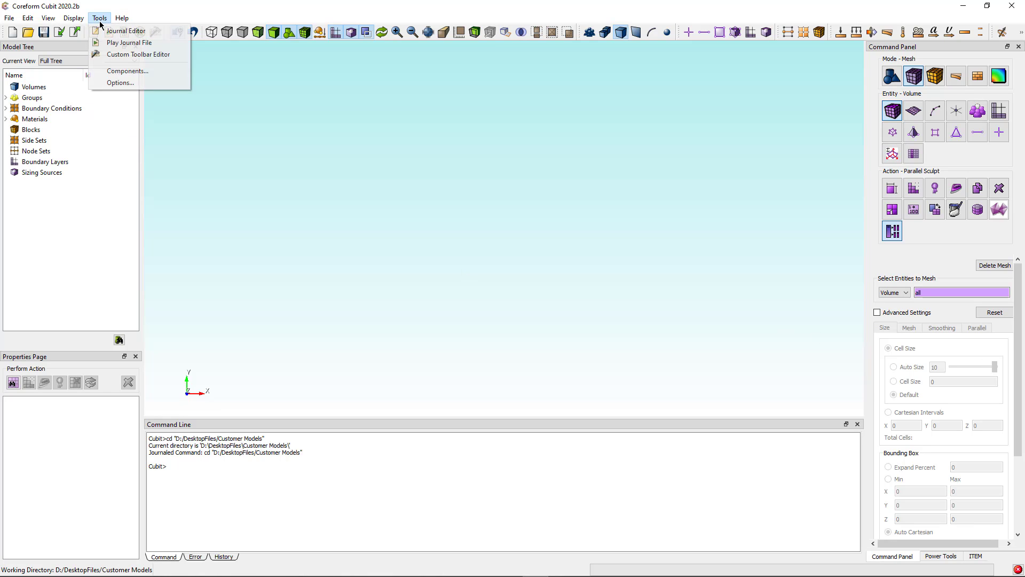
{"action": "left_click", "coordinate": [121, 82]}
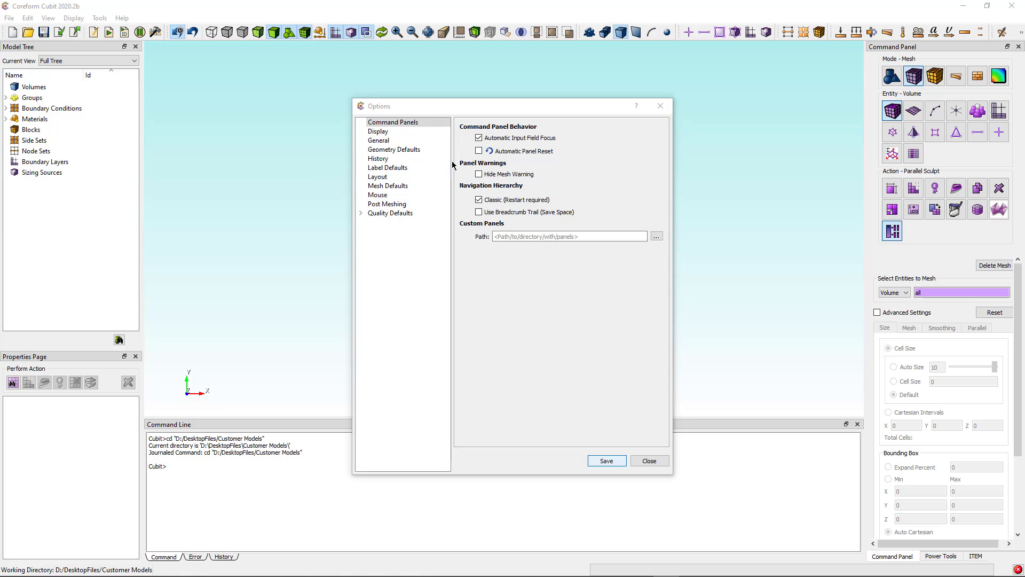
{"action": "left_click", "coordinate": [385, 196]}
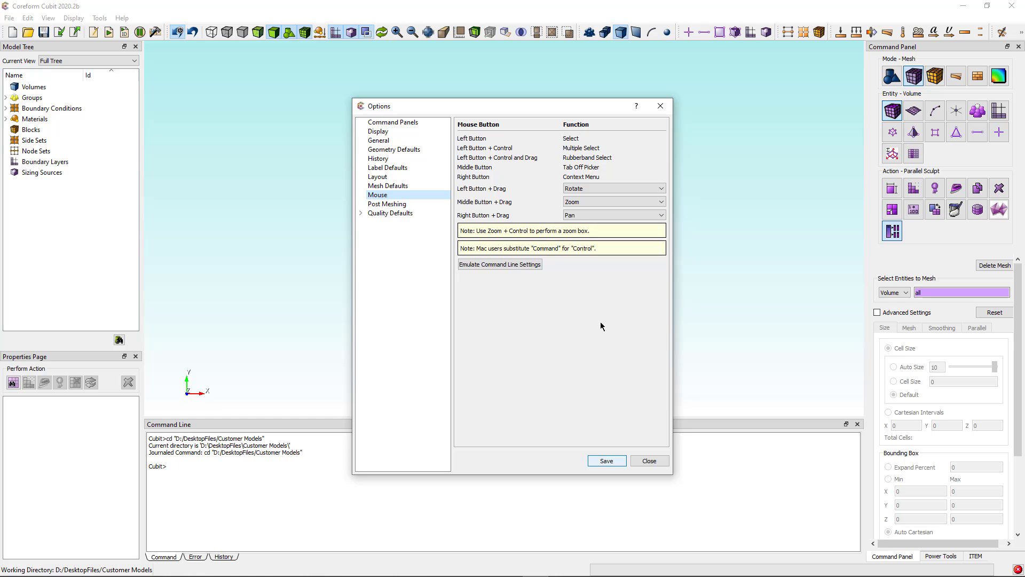
{"action": "left_click", "coordinate": [608, 185]}
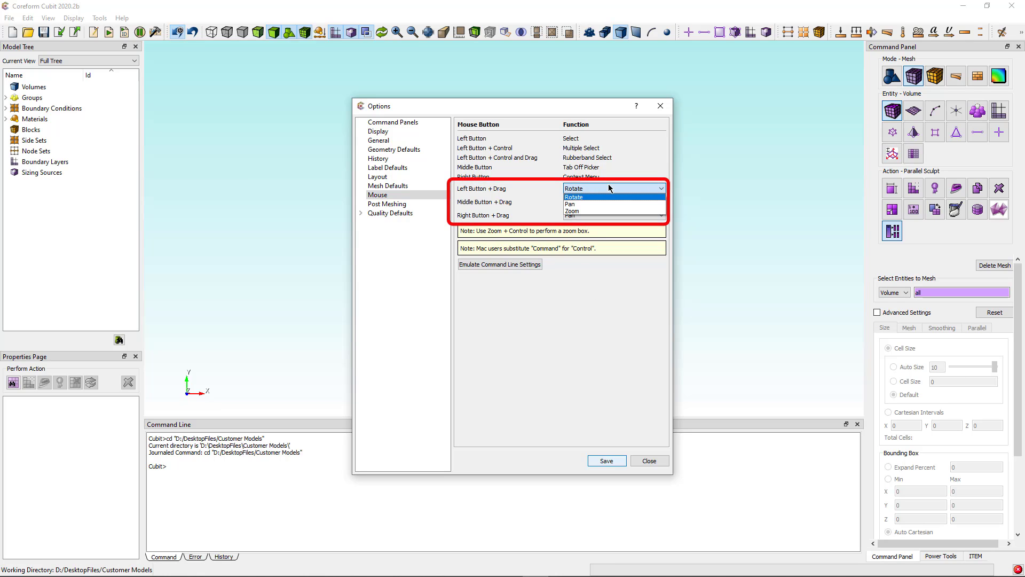
{"action": "left_click", "coordinate": [607, 187]}
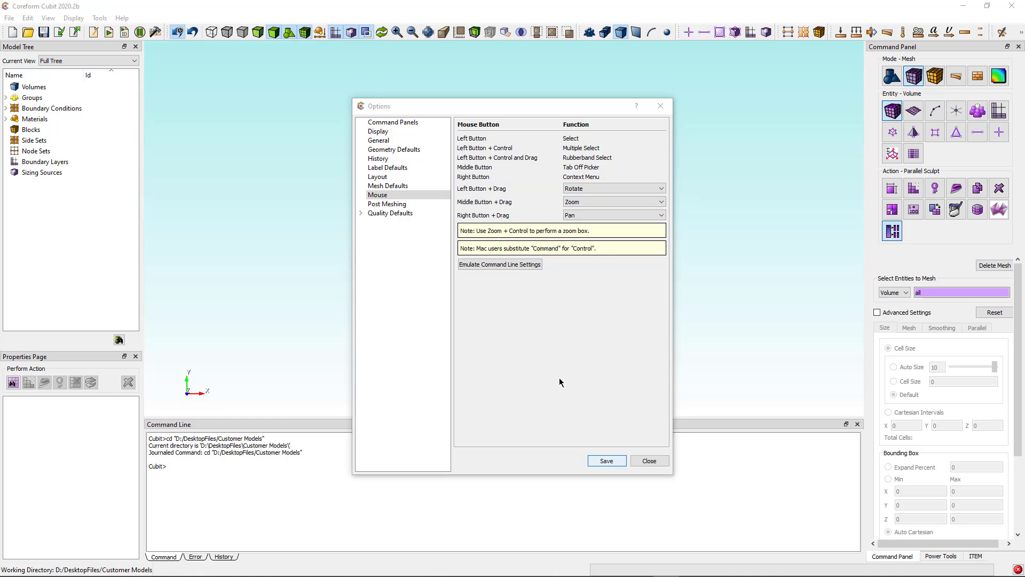
Try the Top, Left and Right window tab positions in the Layout options, finishing on Bottom.
{"action": "left_click", "coordinate": [378, 177]}
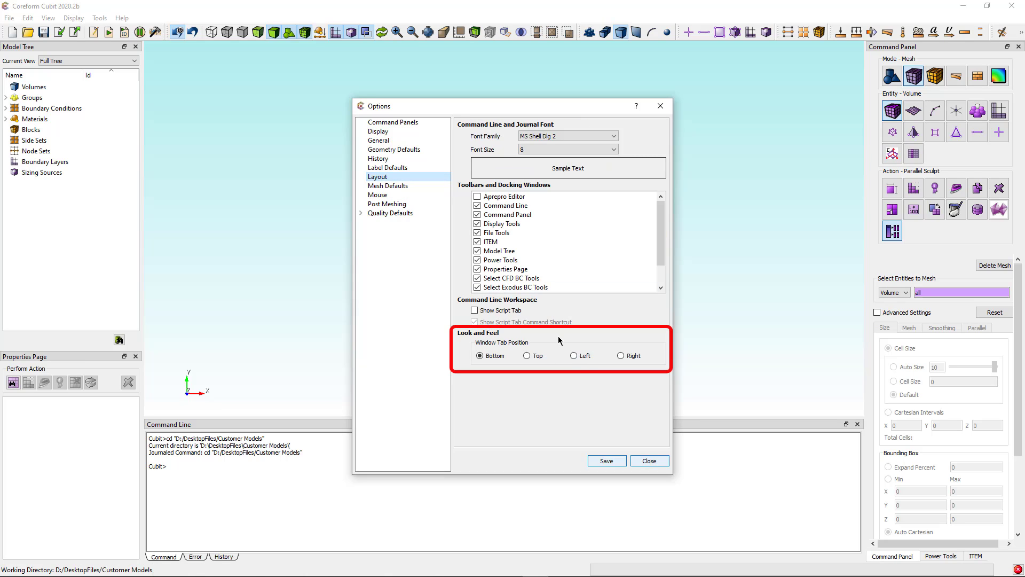
{"action": "left_click", "coordinate": [527, 357]}
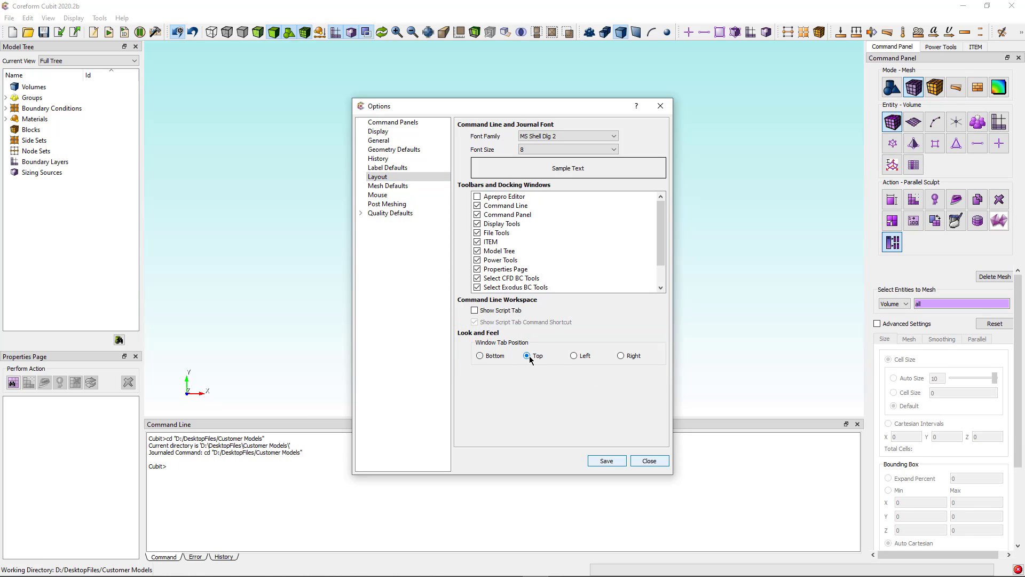
{"action": "left_click", "coordinate": [574, 356]}
{"action": "left_click", "coordinate": [621, 356]}
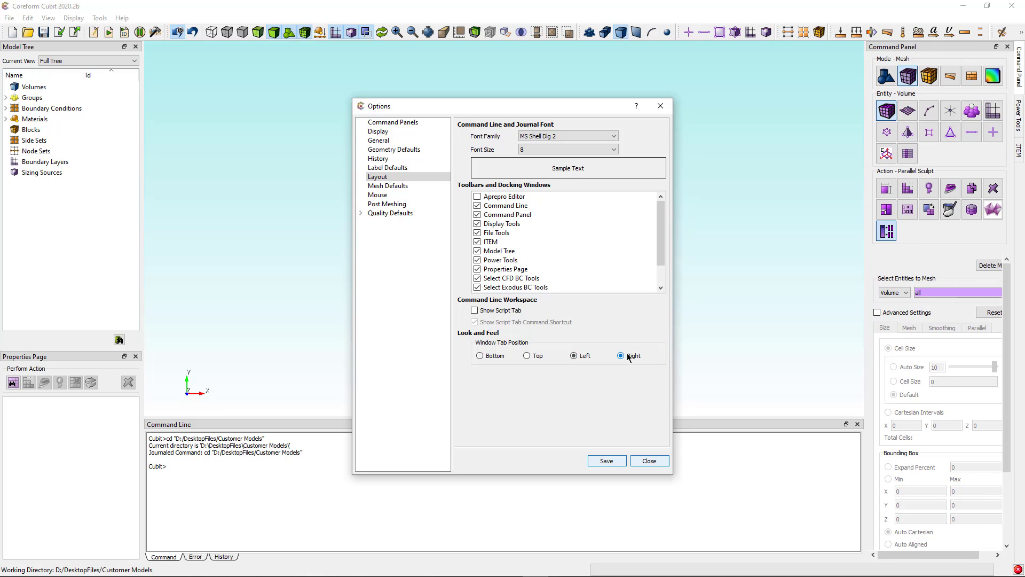
{"action": "left_click", "coordinate": [576, 356]}
{"action": "left_click", "coordinate": [529, 357]}
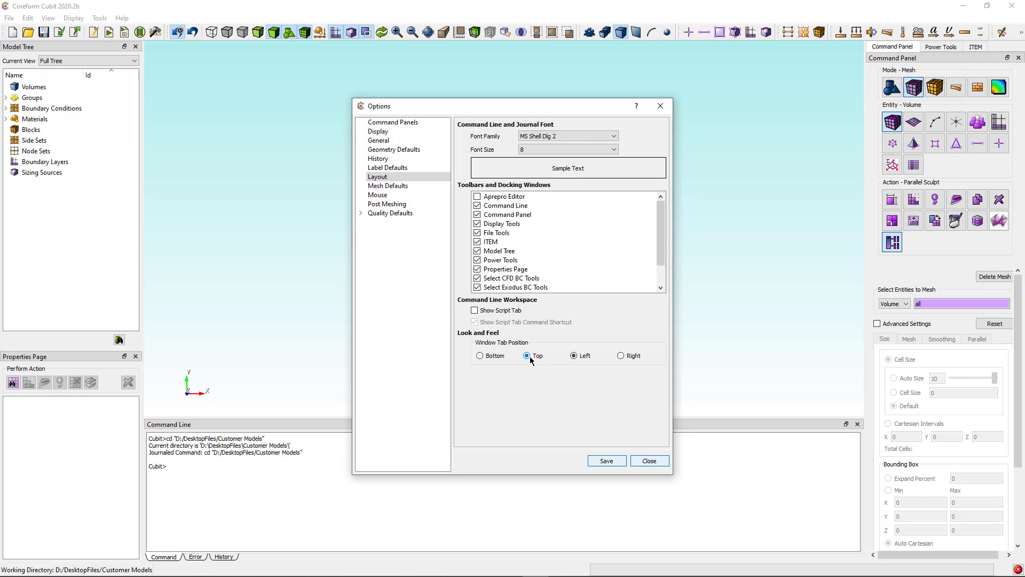
{"action": "left_click", "coordinate": [495, 356]}
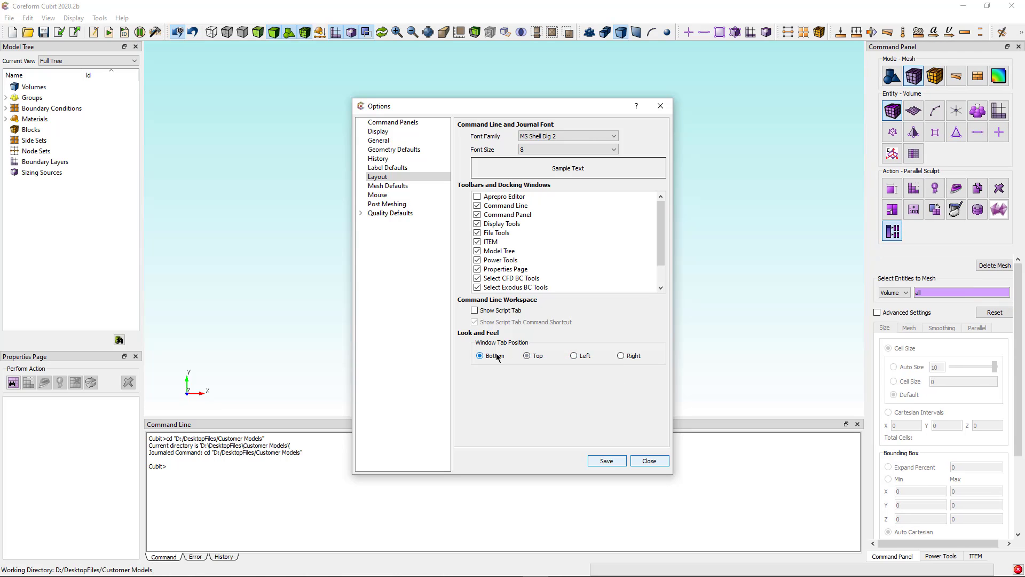
{"action": "left_click", "coordinate": [527, 356]}
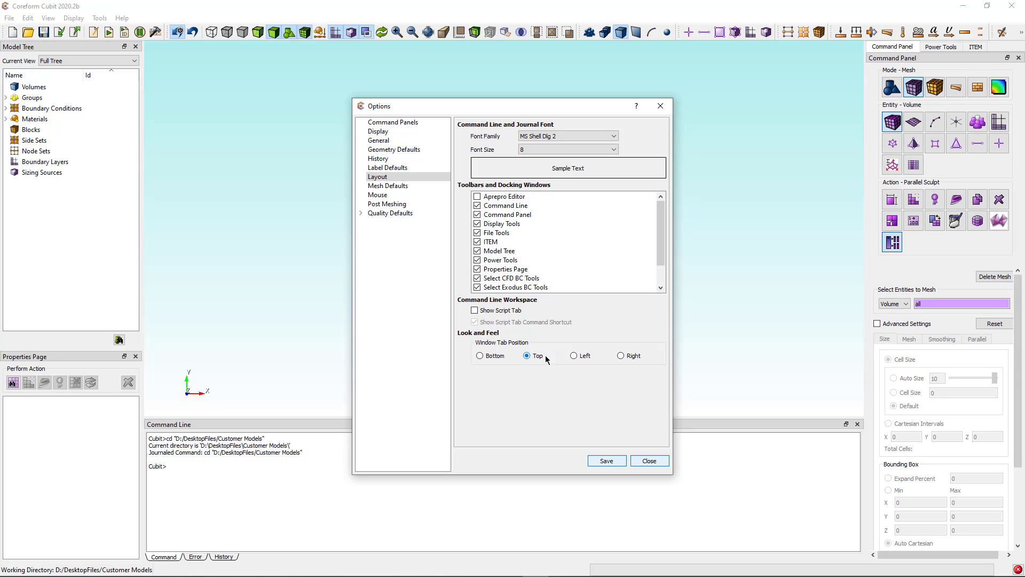
{"action": "left_click", "coordinate": [575, 356]}
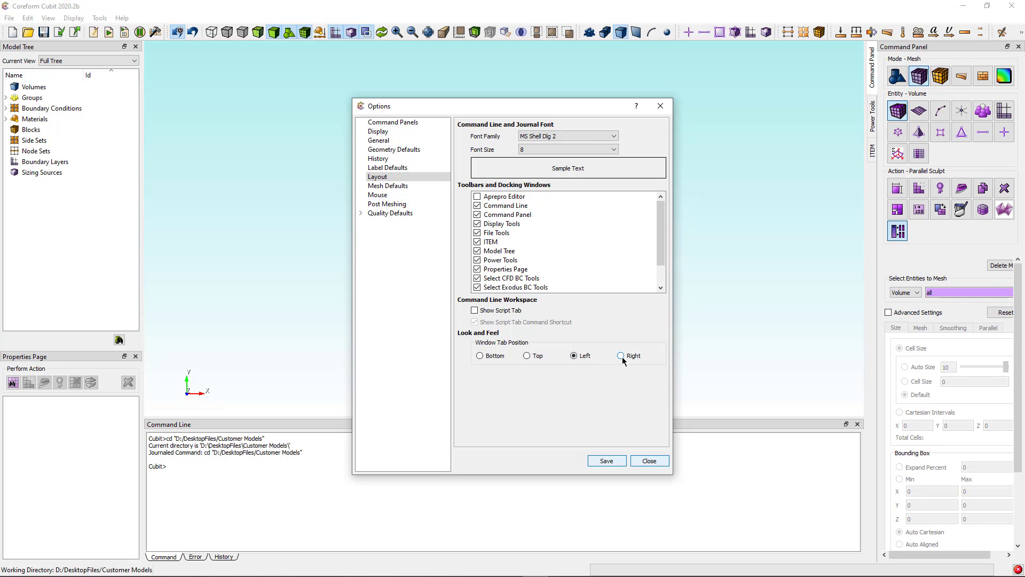
{"action": "left_click", "coordinate": [621, 358]}
{"action": "left_click", "coordinate": [498, 357]}
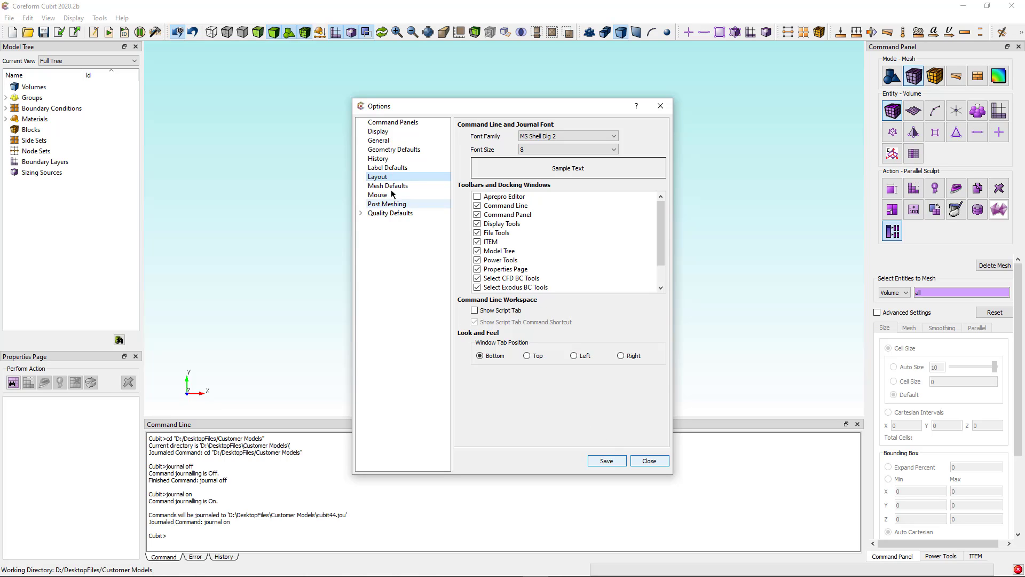
Keep journaling enabled in the History options and save the options.
{"action": "left_click", "coordinate": [380, 159]}
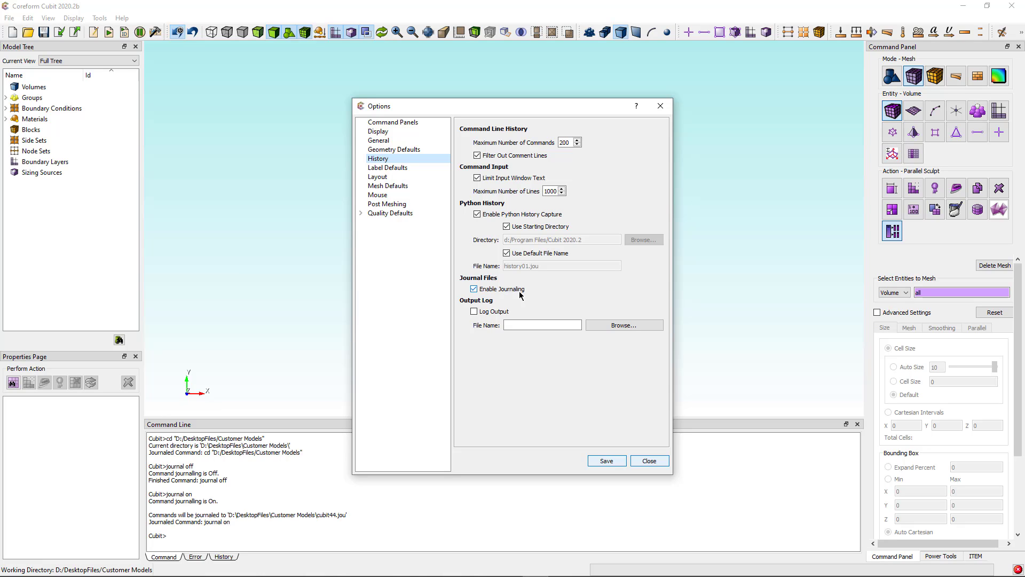
{"action": "left_click", "coordinate": [606, 461]}
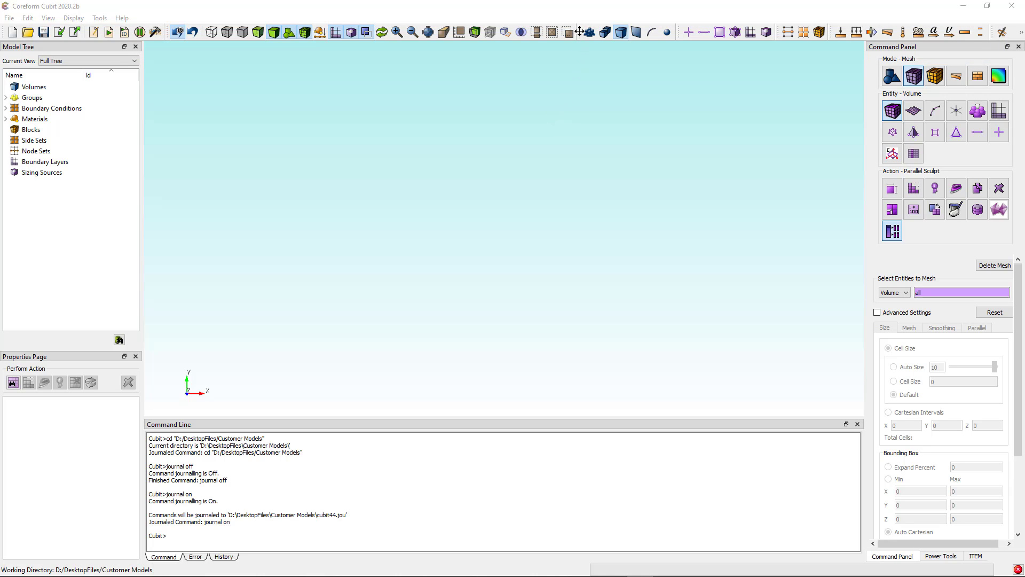
Move the geometry, mesh, Exodus BC and FEA BC selection toolbars onto a second toolbar row.
{"action": "left_click_drag", "start_coordinate": [581, 32], "coordinate": [551, 63]}
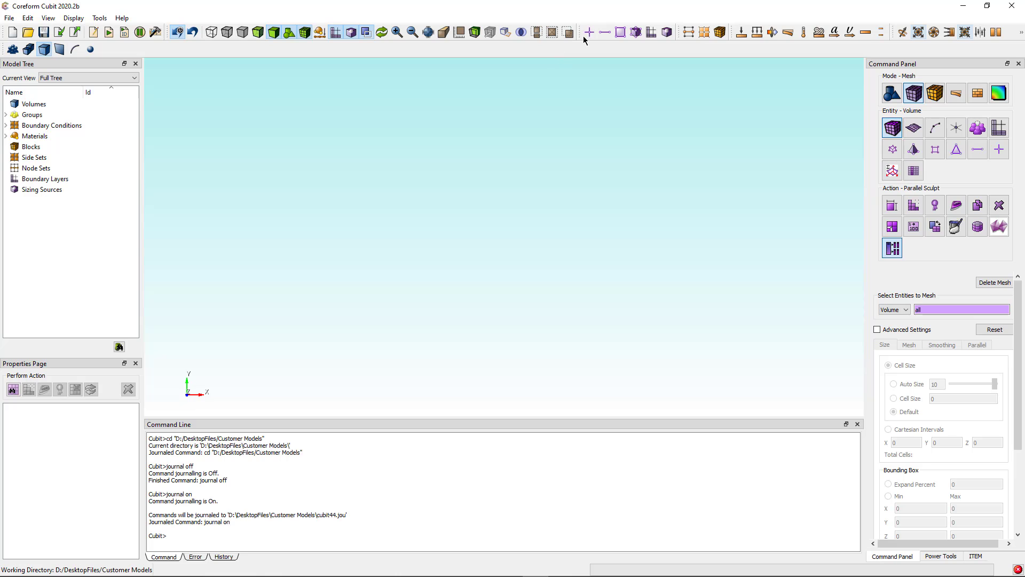
{"action": "left_click_drag", "start_coordinate": [580, 32], "coordinate": [548, 87]}
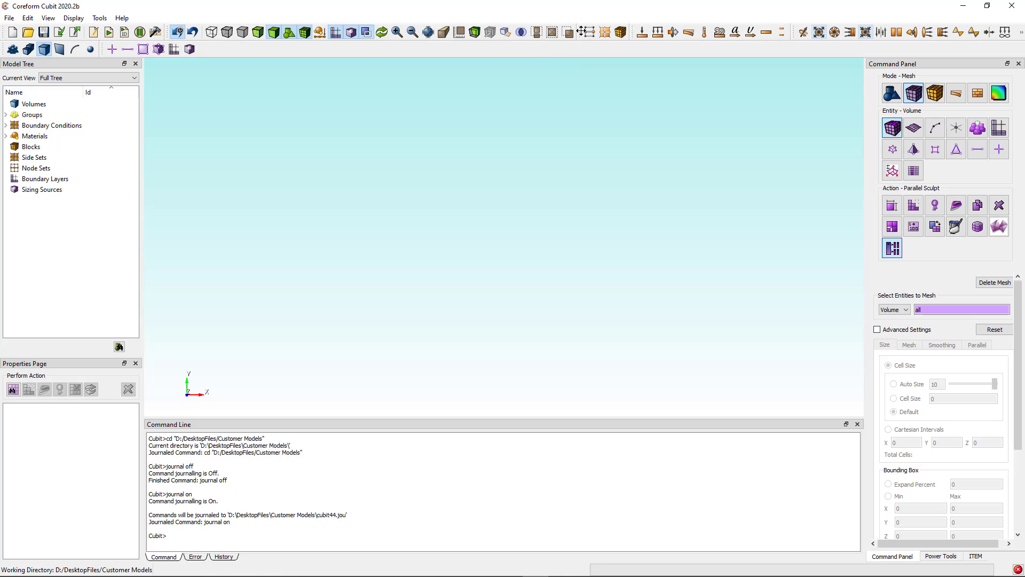
{"action": "left_click_drag", "start_coordinate": [581, 32], "coordinate": [575, 69]}
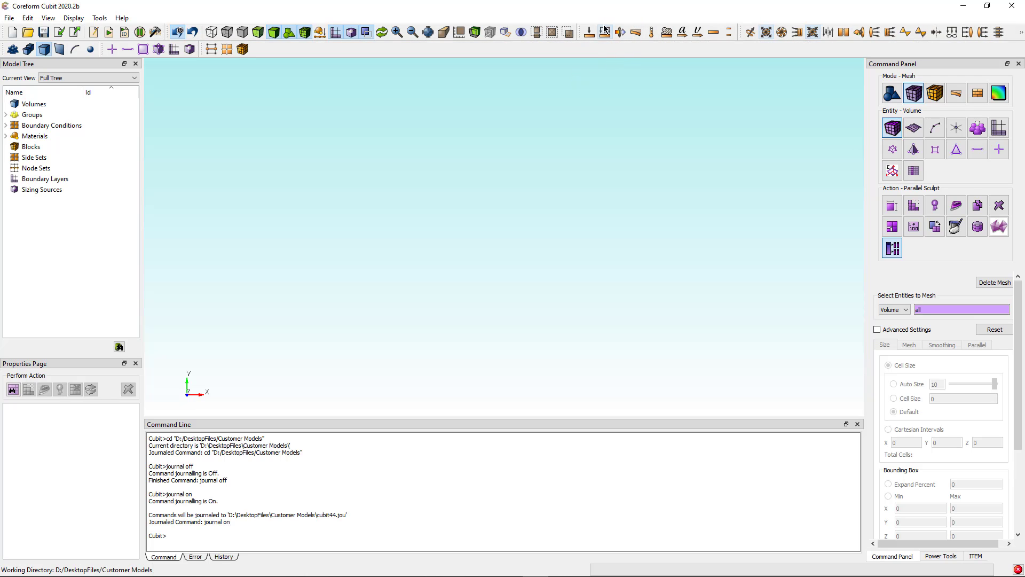
{"action": "left_click_drag", "start_coordinate": [582, 32], "coordinate": [574, 49]}
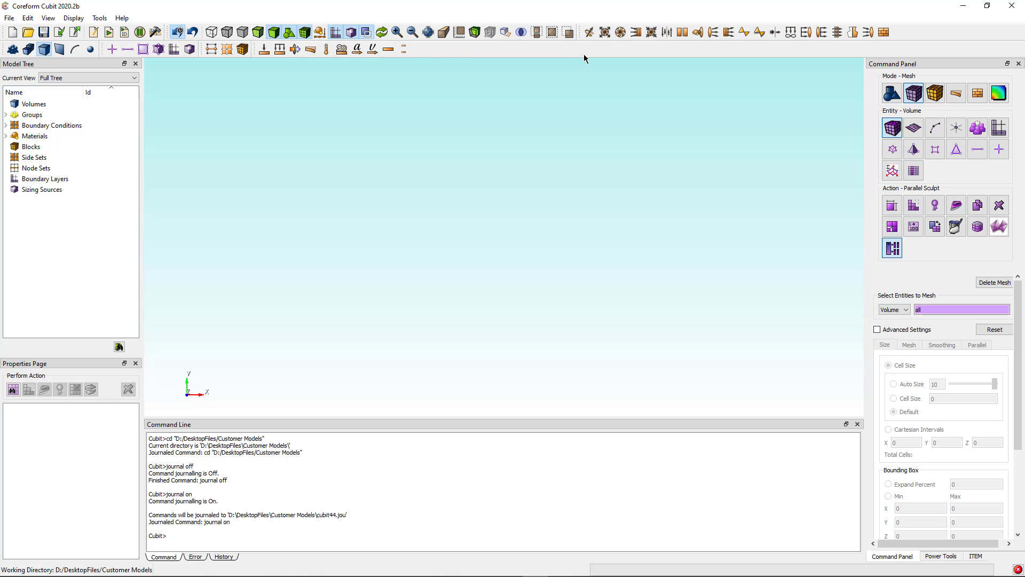
Hide the Select CFD BC Tools toolbar.
{"action": "left_click", "coordinate": [56, 21]}
{"action": "mouse_move", "coordinate": [80, 31]}
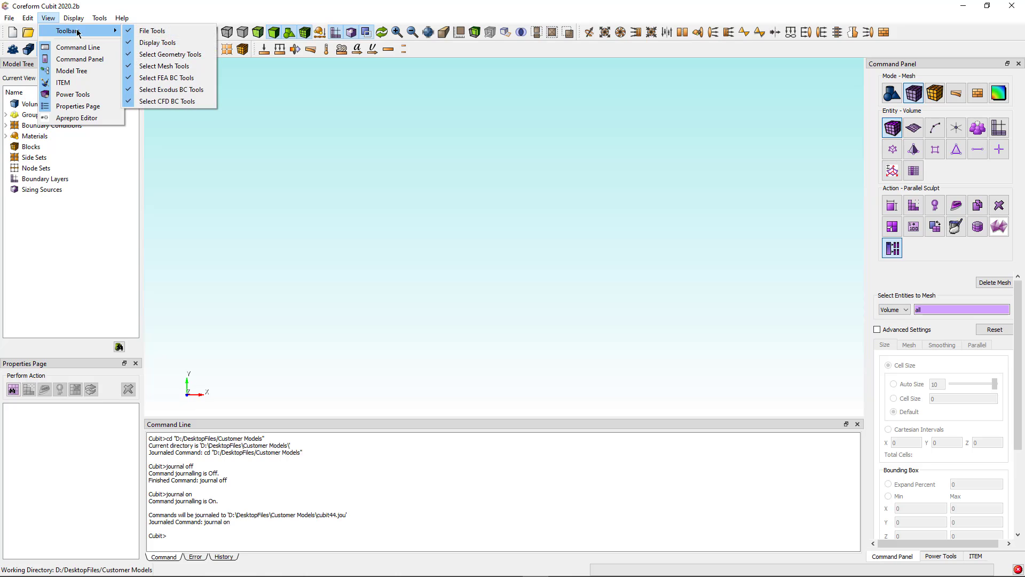
{"action": "left_click", "coordinate": [165, 102]}
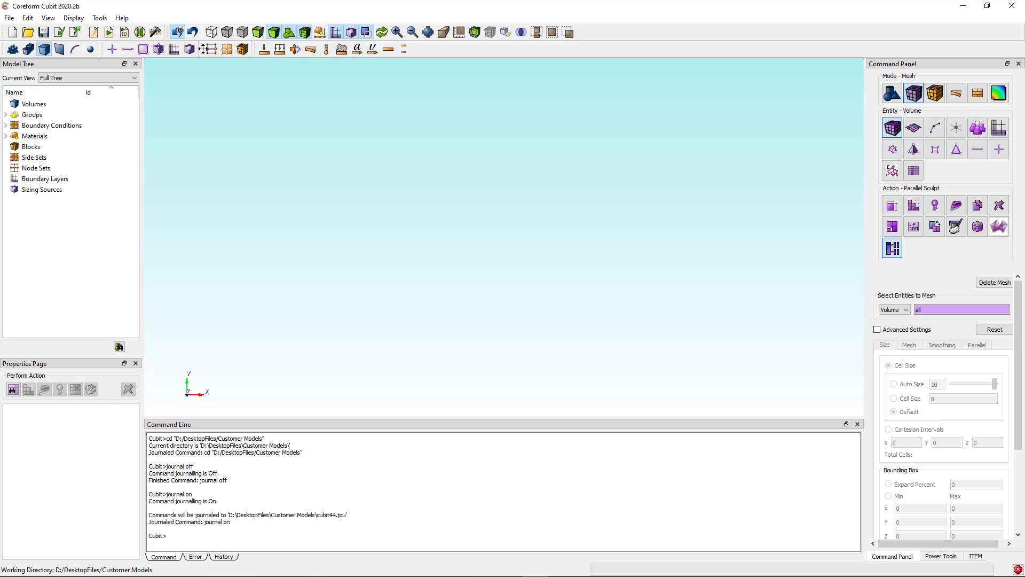
Try docking the Exodus BC selection toolbar vertically beside the command panel, and return it to the second toolbar row.
{"action": "left_click_drag", "start_coordinate": [204, 49], "coordinate": [1008, 230]}
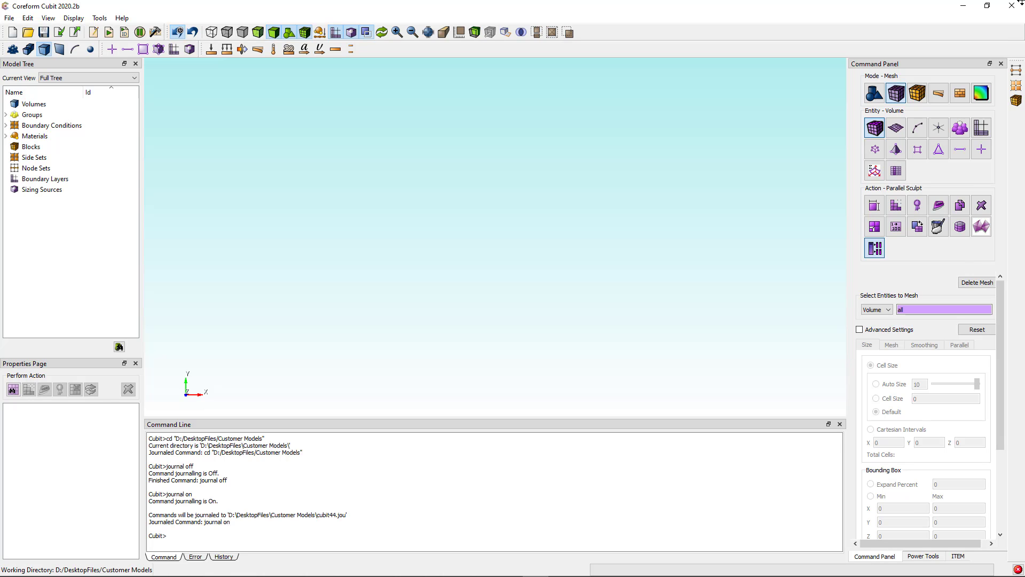
{"action": "left_click_drag", "start_coordinate": [1014, 60], "coordinate": [208, 49]}
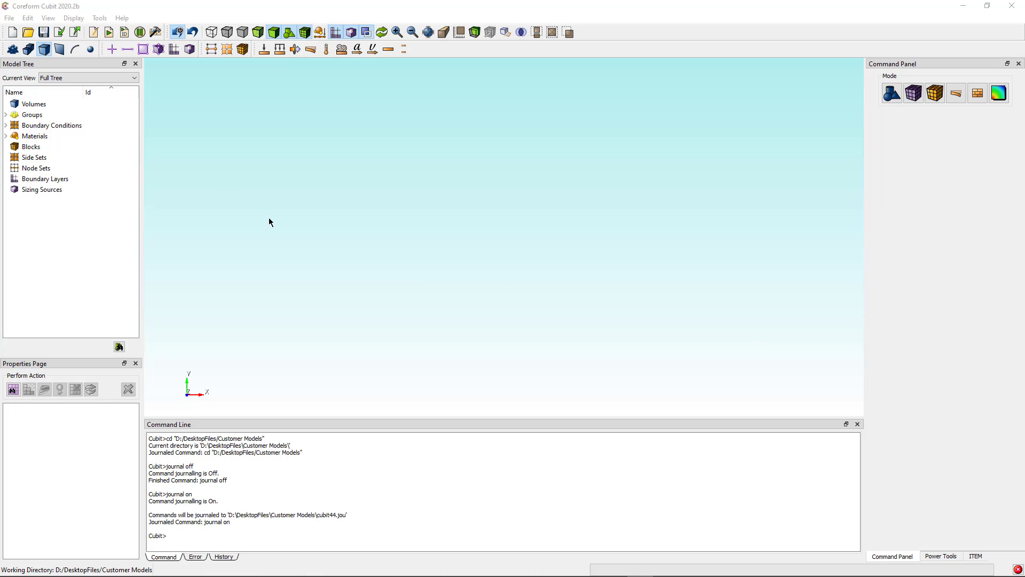
Check the version, license and support contact details in the About information.
{"action": "left_click", "coordinate": [124, 19]}
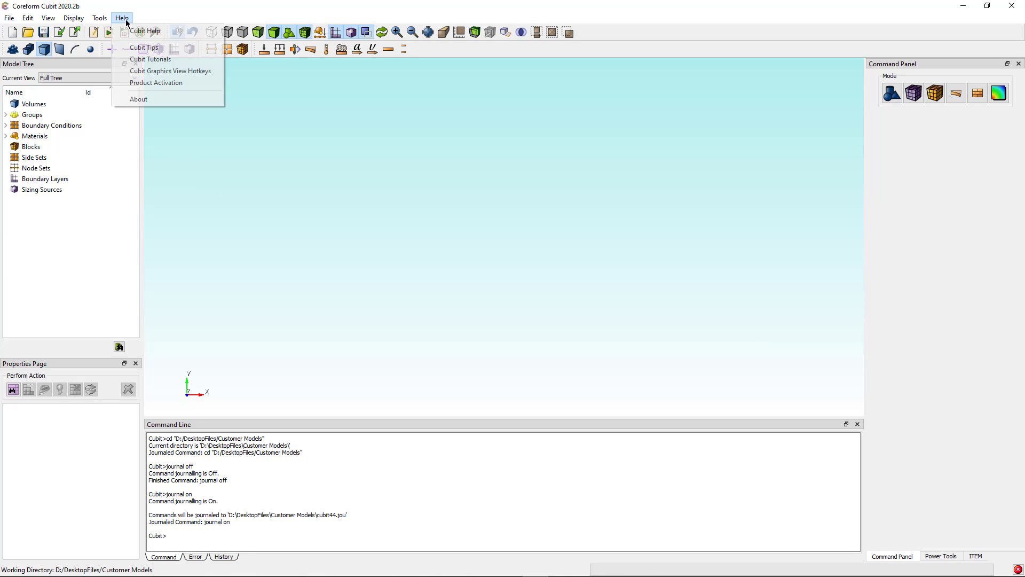
{"action": "left_click", "coordinate": [158, 100]}
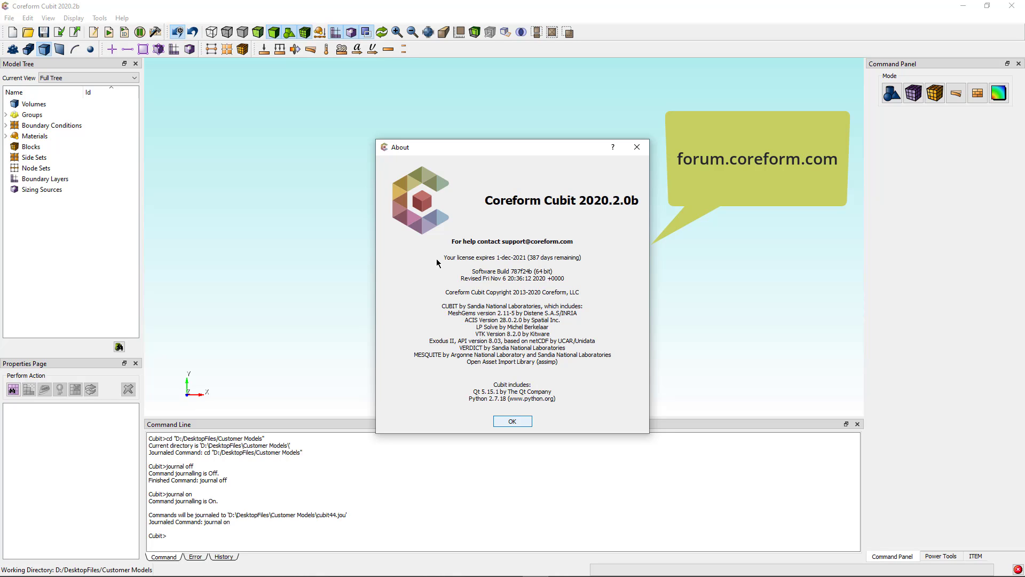
{"action": "left_click", "coordinate": [512, 421]}
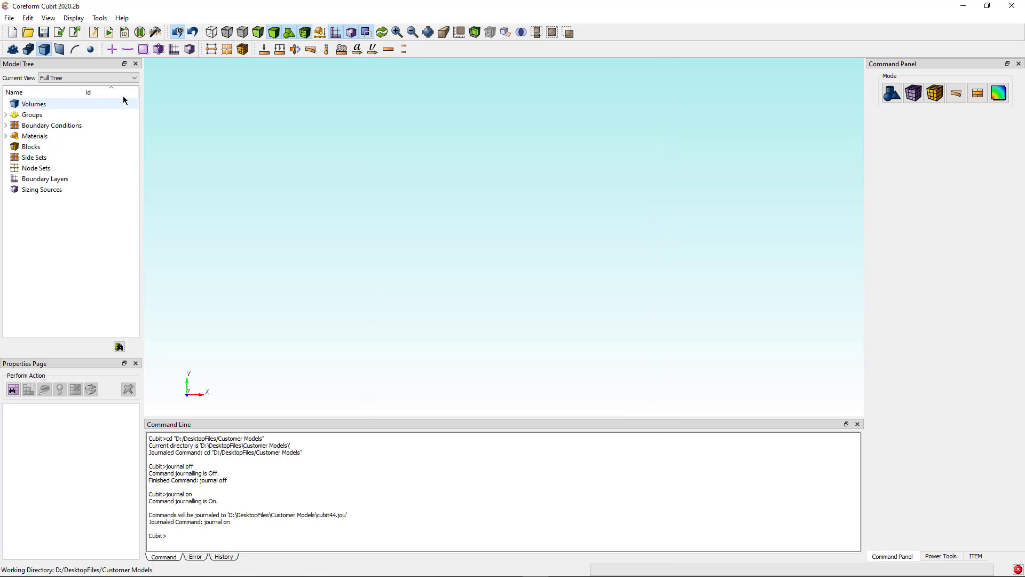
Open the Cubit user documentation and skim the Release Notes for Coreform Cubit 2020.2.
{"action": "left_click", "coordinate": [122, 18]}
{"action": "left_click", "coordinate": [143, 31]}
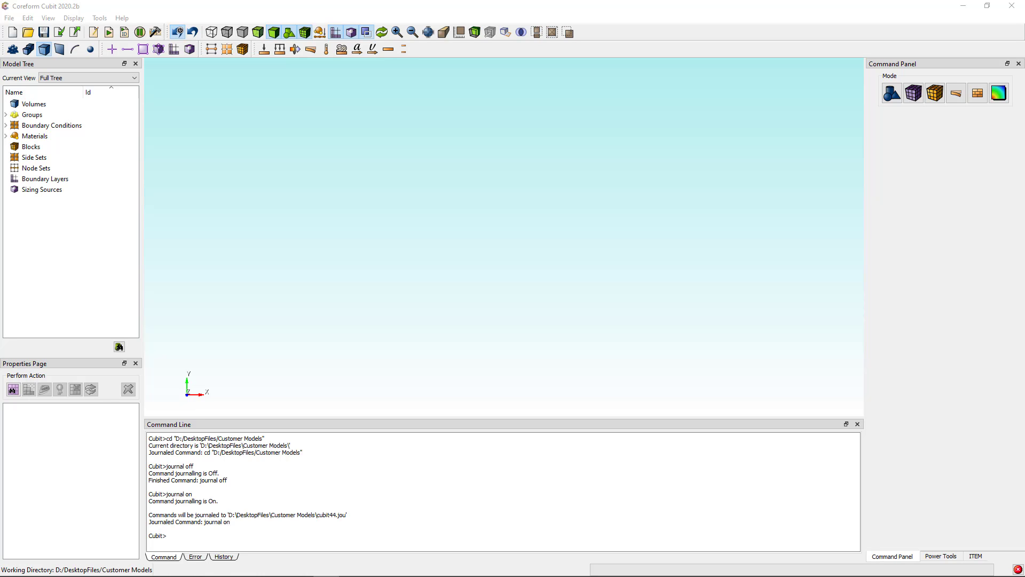
{"action": "left_click_drag", "start_coordinate": [1024, 145], "coordinate": [254, 112]}
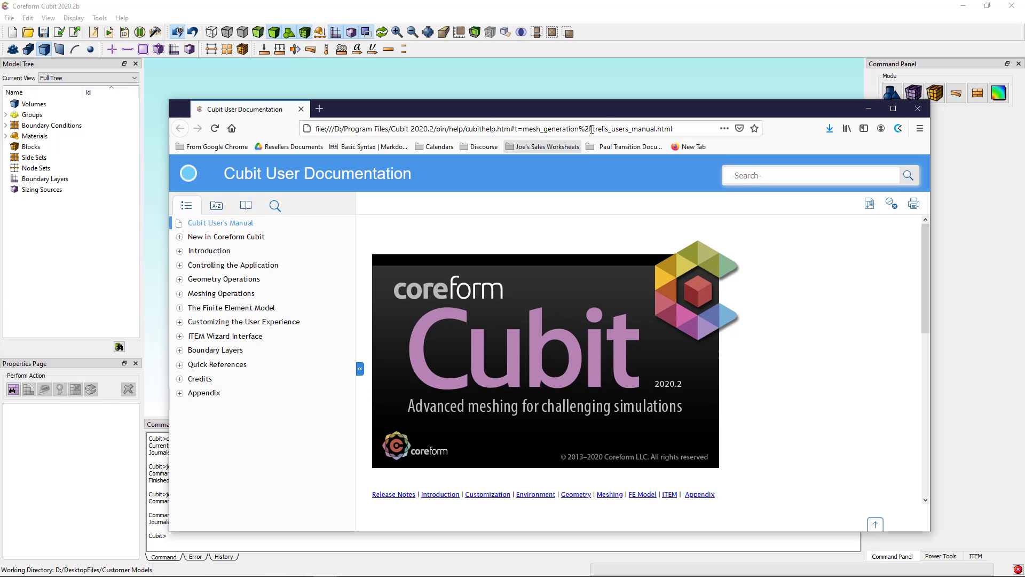
{"action": "left_click_drag", "start_coordinate": [611, 110], "coordinate": [617, 77]}
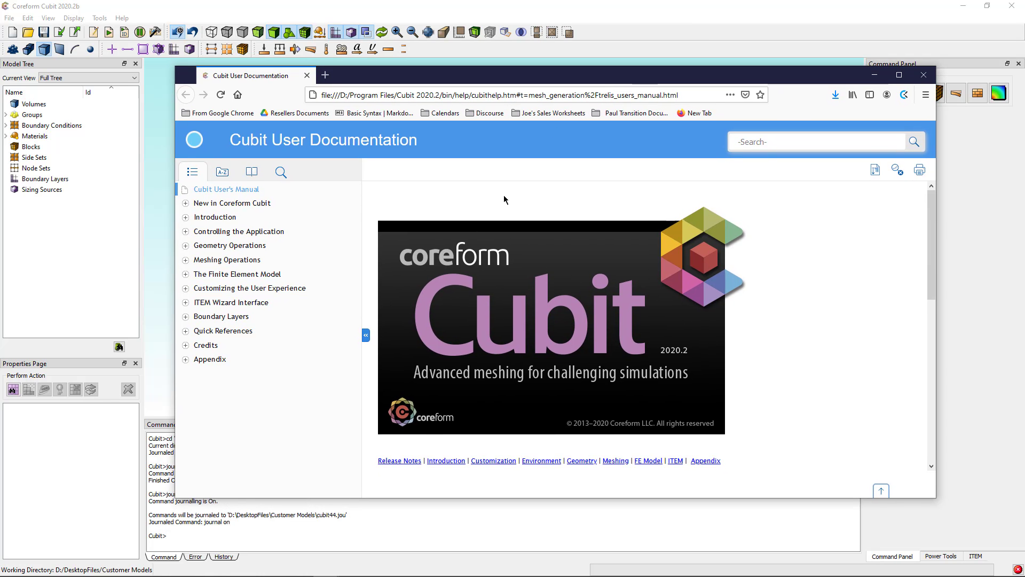
{"action": "left_click", "coordinate": [185, 203]}
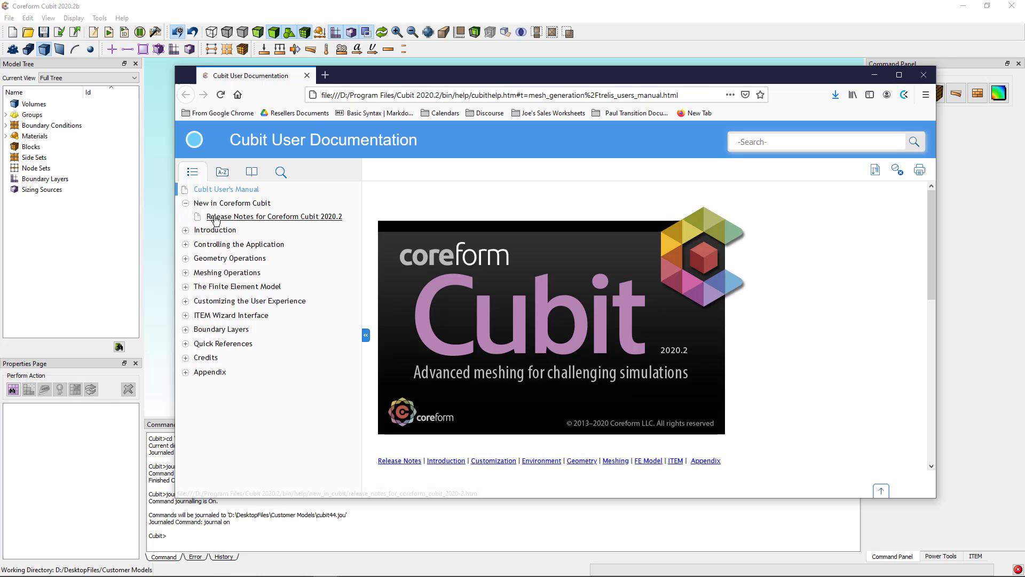
{"action": "left_click", "coordinate": [216, 218]}
{"action": "scroll", "coordinate": [539, 277], "scroll_direction": "down", "scroll_amount": 3}
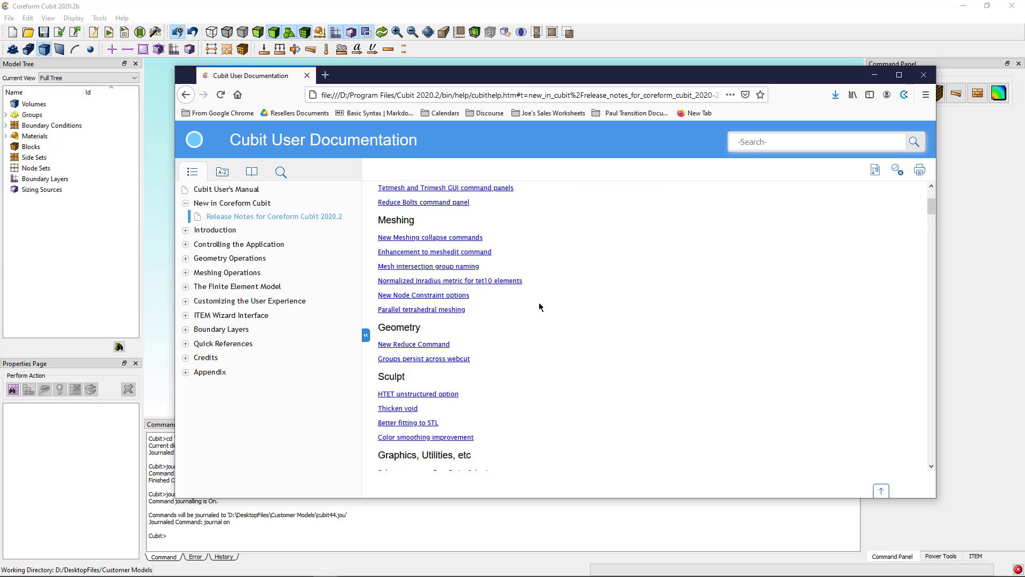
{"action": "scroll", "coordinate": [539, 305], "scroll_direction": "down", "scroll_amount": 2}
{"action": "scroll", "coordinate": [534, 304], "scroll_direction": "up", "scroll_amount": 5}
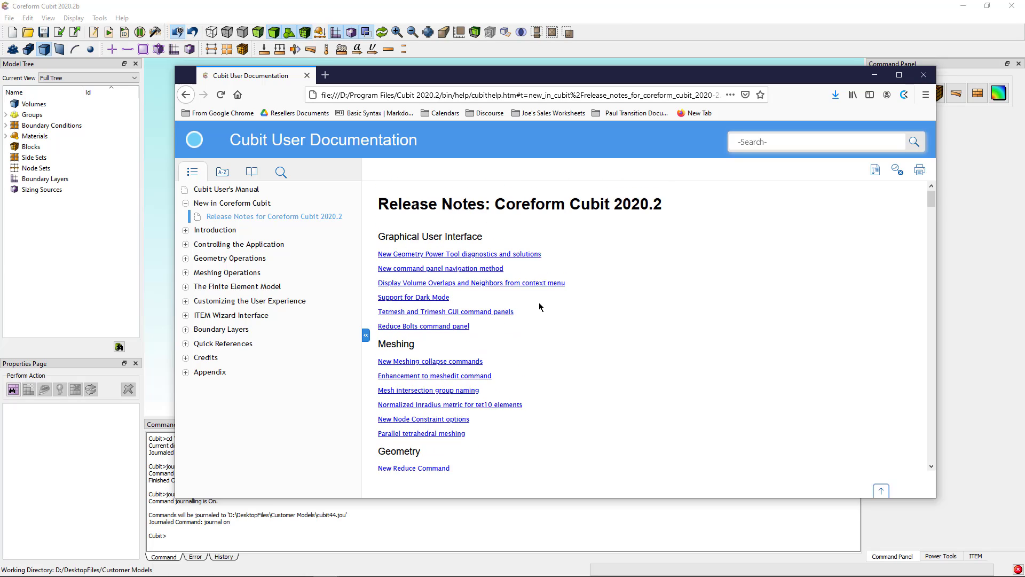
Browse the bottom-up geometry creation help topics, including Creating Volumes, Creating Curves and Creating Surfaces.
{"action": "left_click", "coordinate": [186, 259]}
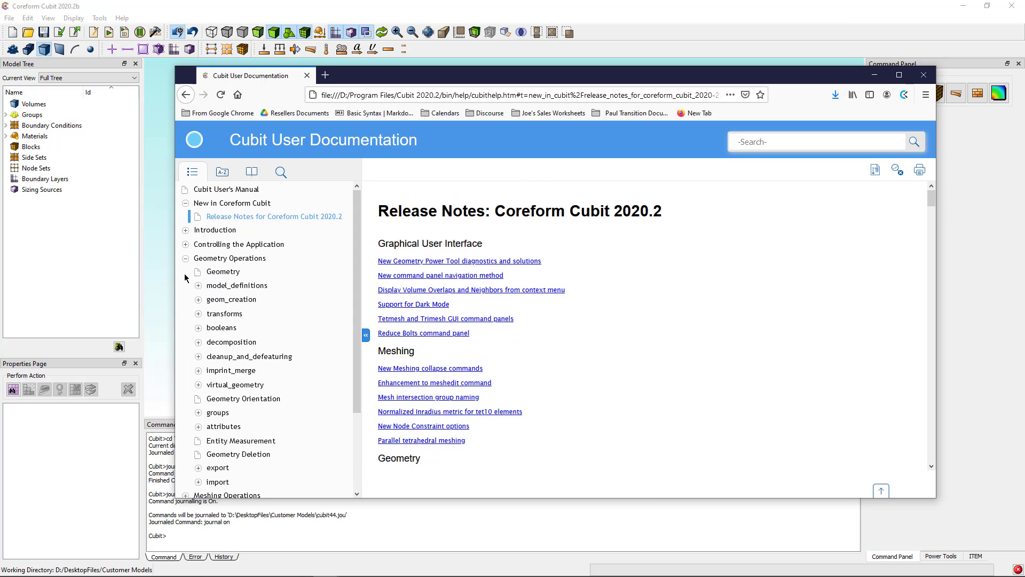
{"action": "left_click", "coordinate": [198, 300]}
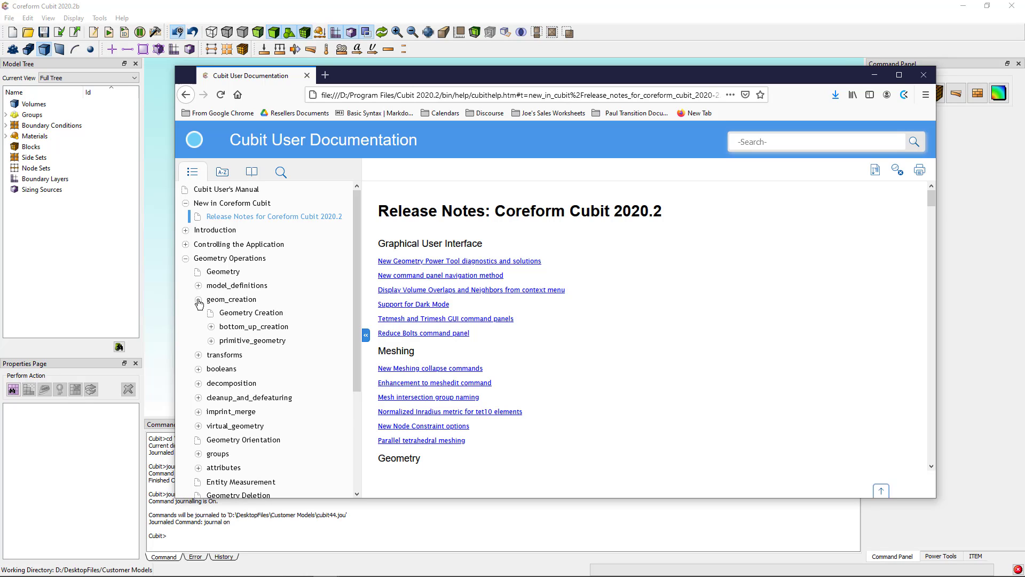
{"action": "left_click", "coordinate": [211, 327]}
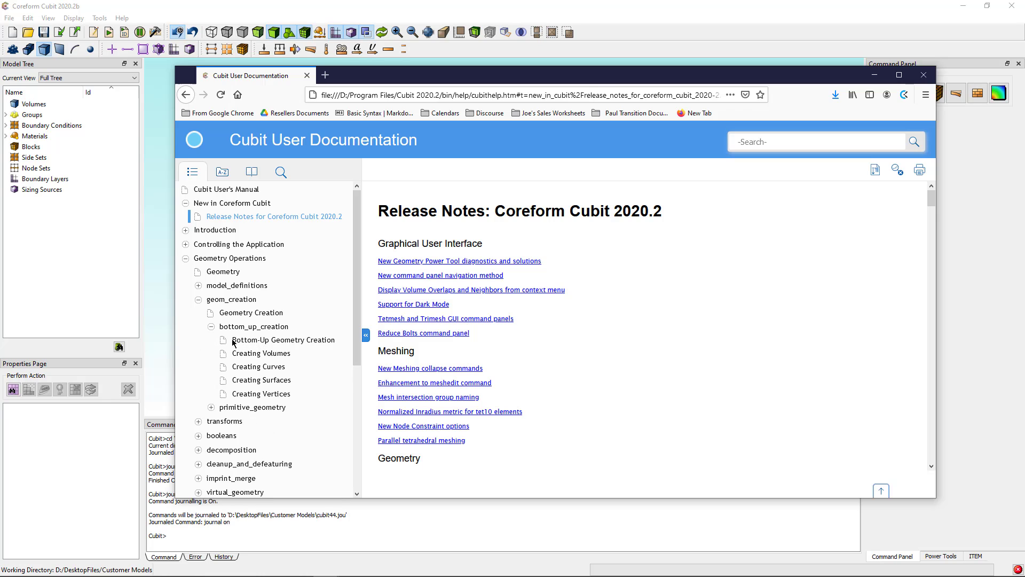
{"action": "left_click", "coordinate": [274, 342]}
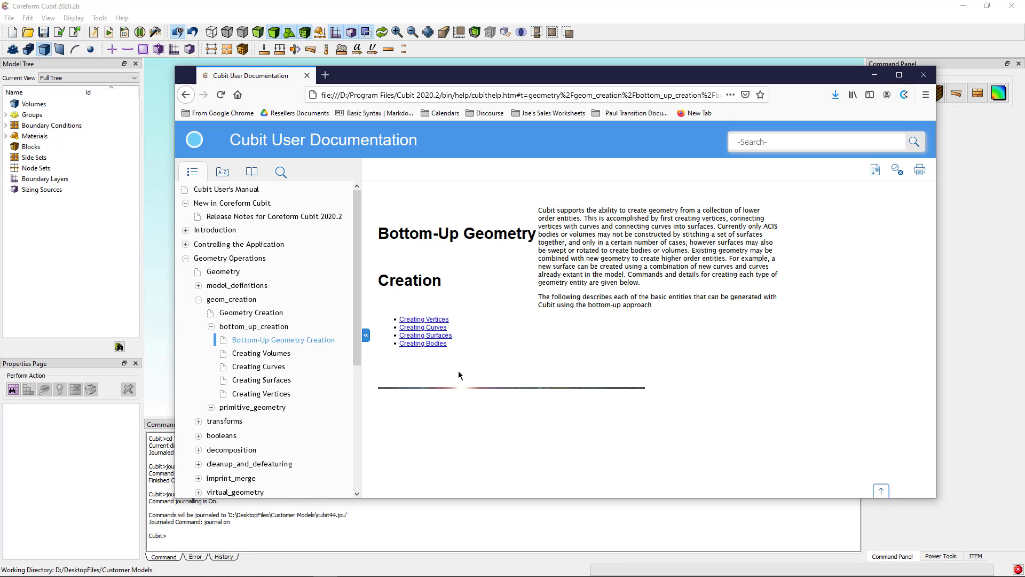
{"action": "left_click", "coordinate": [275, 354]}
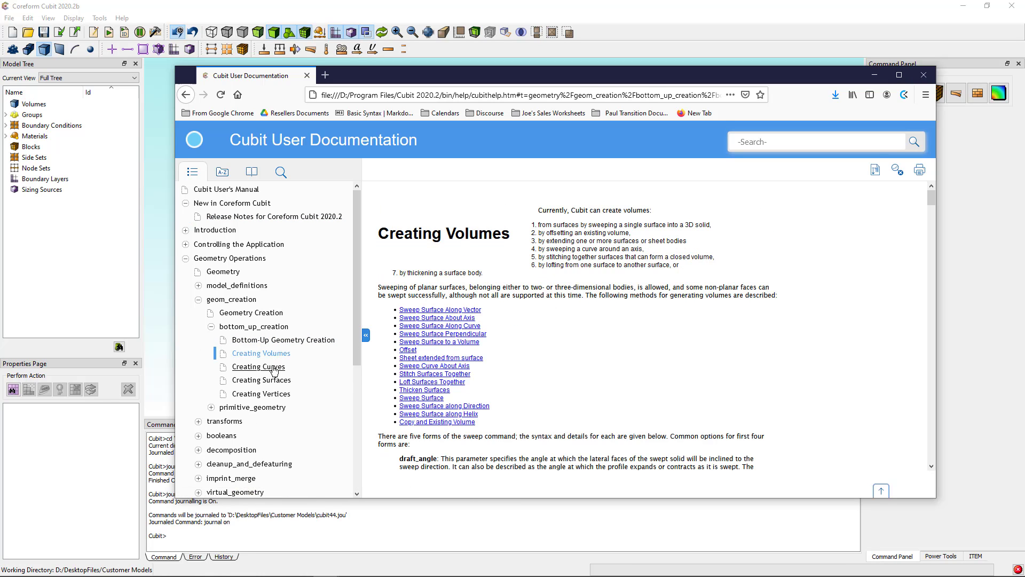
{"action": "left_click", "coordinate": [274, 369]}
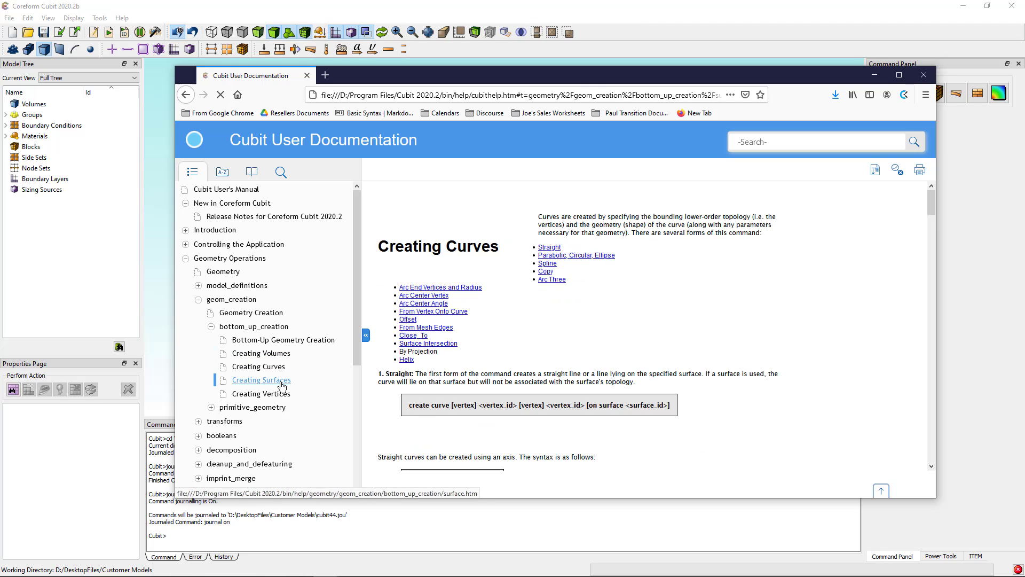
{"action": "left_click", "coordinate": [267, 380]}
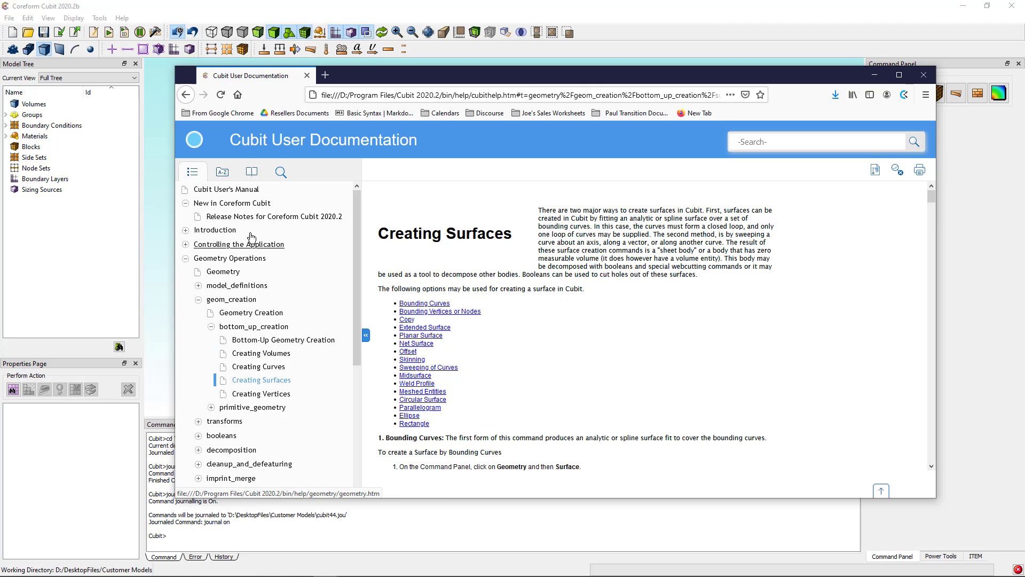
Filter the documentation's keyword index for "merge".
{"action": "left_click", "coordinate": [229, 174]}
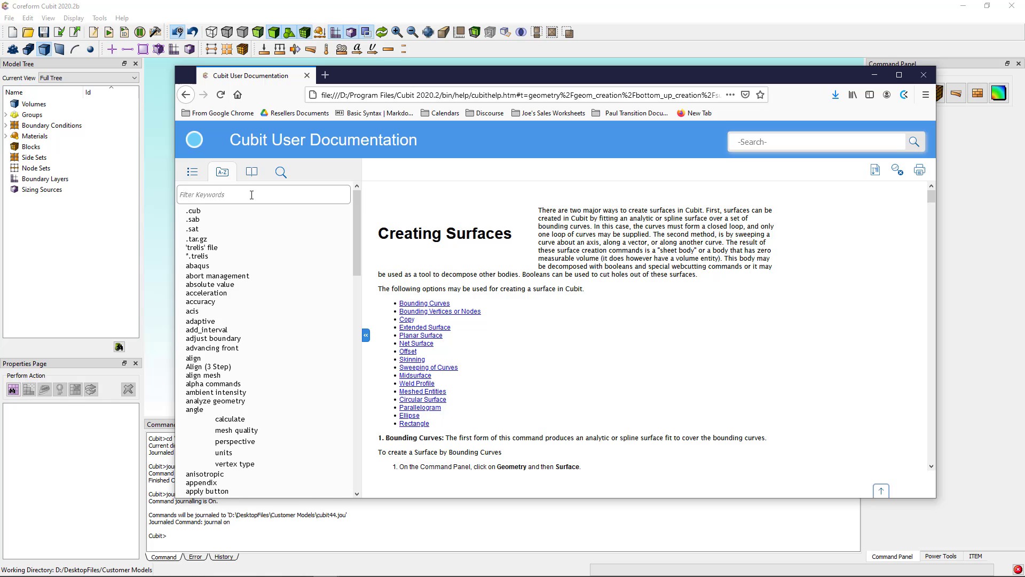
{"action": "left_click", "coordinate": [251, 195]}
{"action": "type", "text": "merge"}
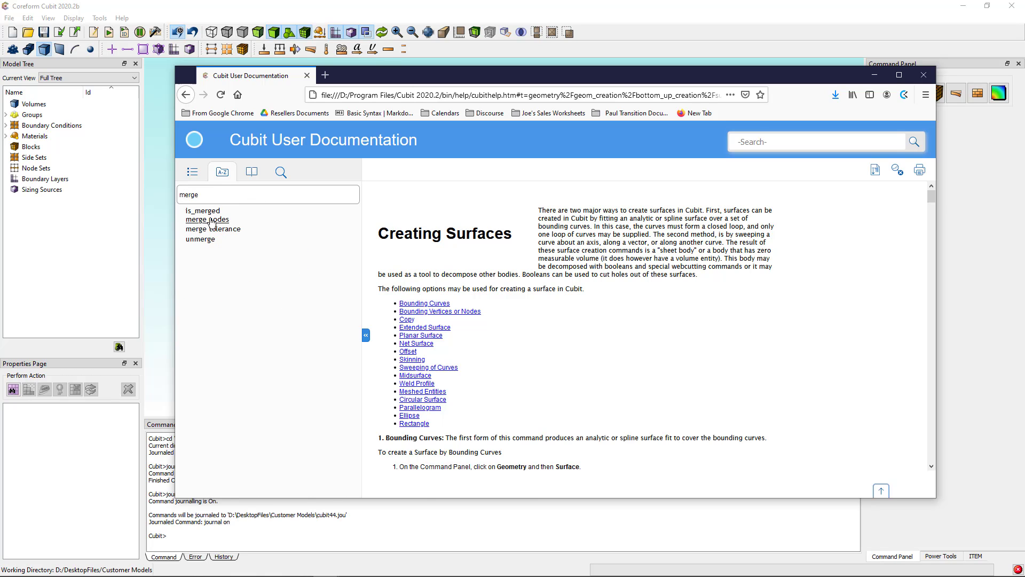
Filter the keyword index for "imprint", read the imprint topic, and close the documentation.
{"action": "left_click_drag", "start_coordinate": [199, 195], "coordinate": [161, 193]}
{"action": "type", "text": "imprint"}
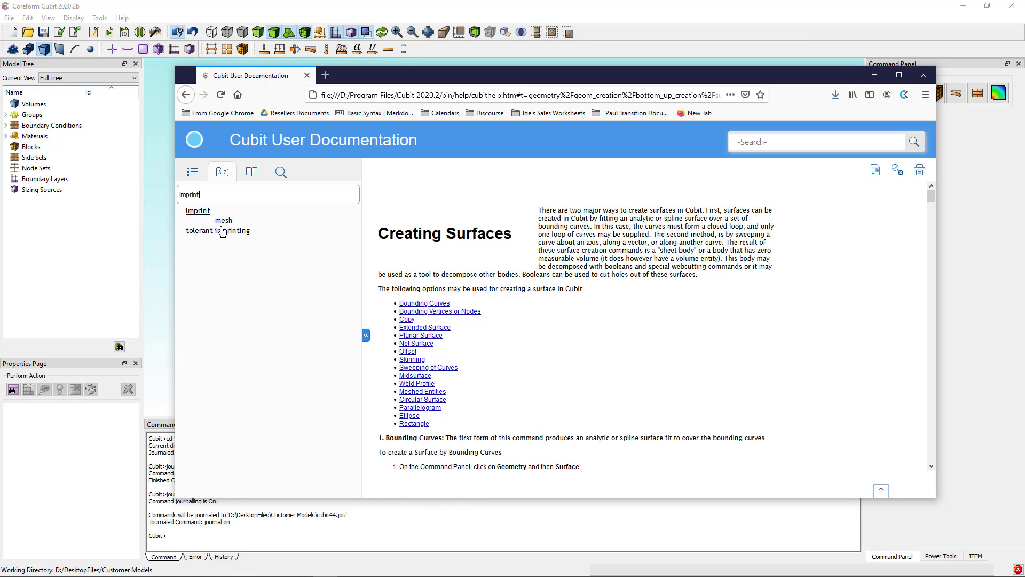
{"action": "left_click", "coordinate": [199, 212]}
{"action": "scroll", "coordinate": [531, 353], "scroll_direction": "down", "scroll_amount": 3}
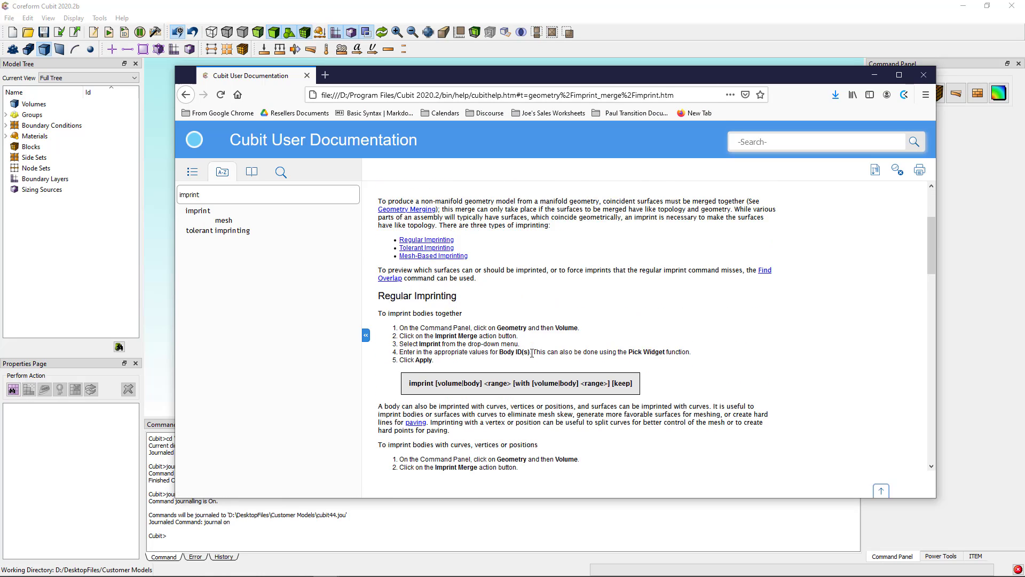
{"action": "scroll", "coordinate": [531, 353], "scroll_direction": "up", "scroll_amount": 3}
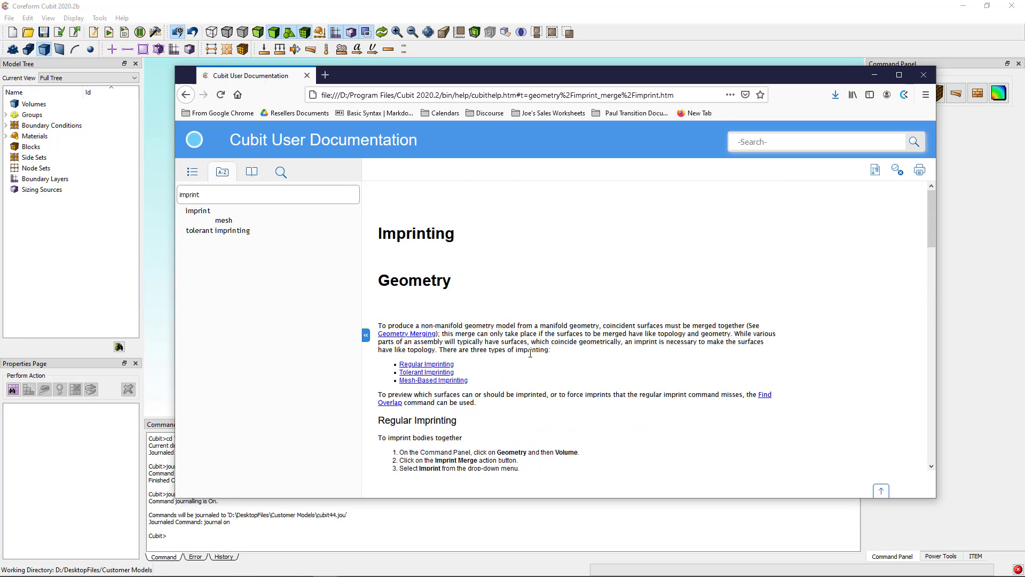
{"action": "left_click", "coordinate": [281, 172]}
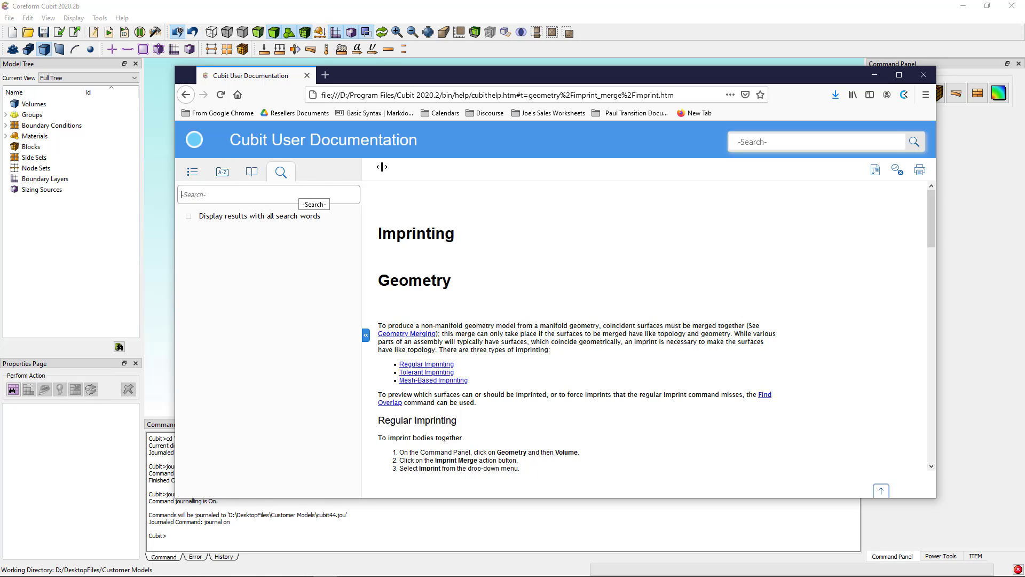
{"action": "left_click", "coordinate": [923, 75]}
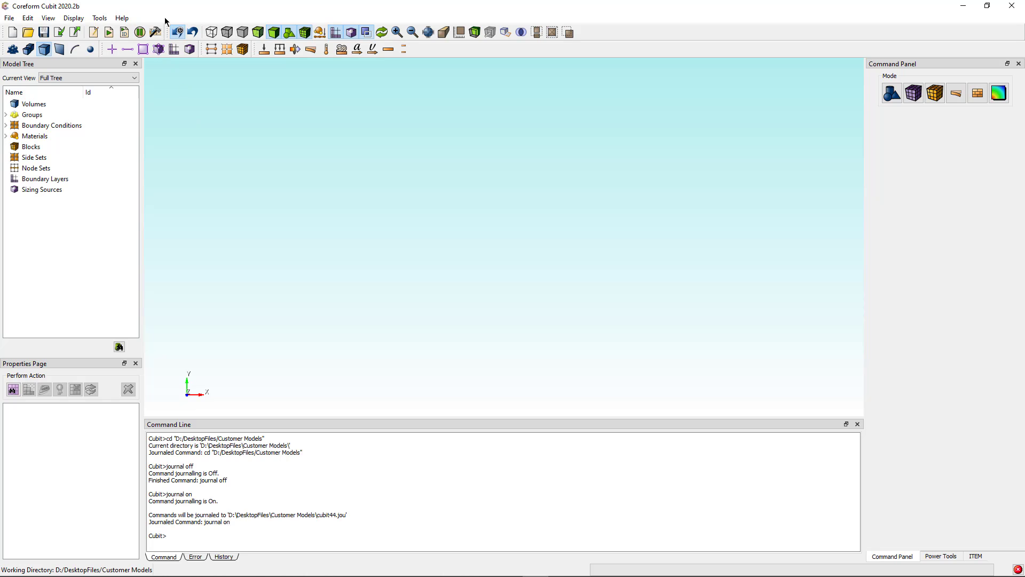
Open the Cubit Tips, enlarge the tip window, and read through several tips before closing it.
{"action": "left_click", "coordinate": [120, 19]}
{"action": "left_click", "coordinate": [136, 47]}
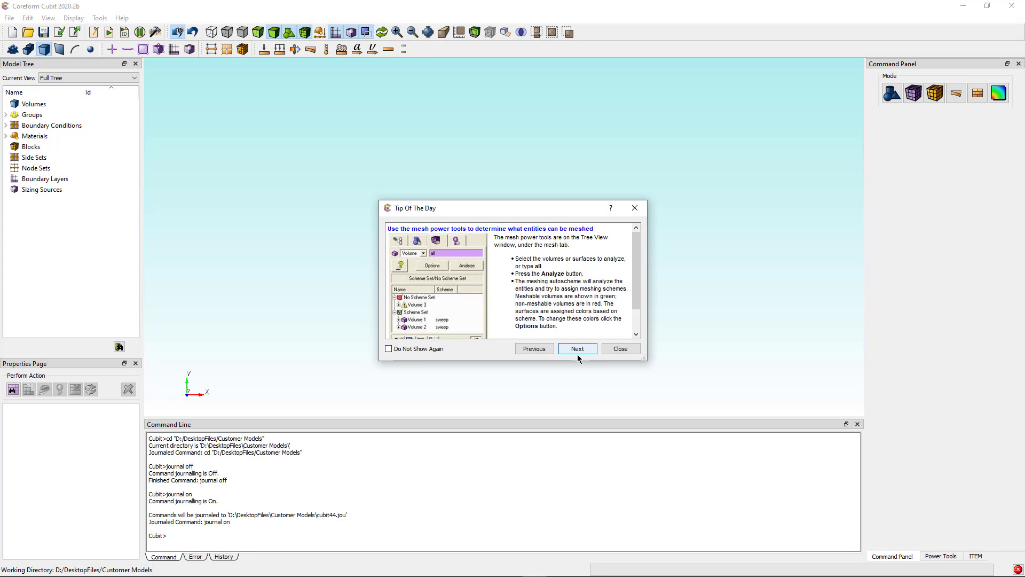
{"action": "left_click_drag", "start_coordinate": [645, 363], "coordinate": [653, 397]}
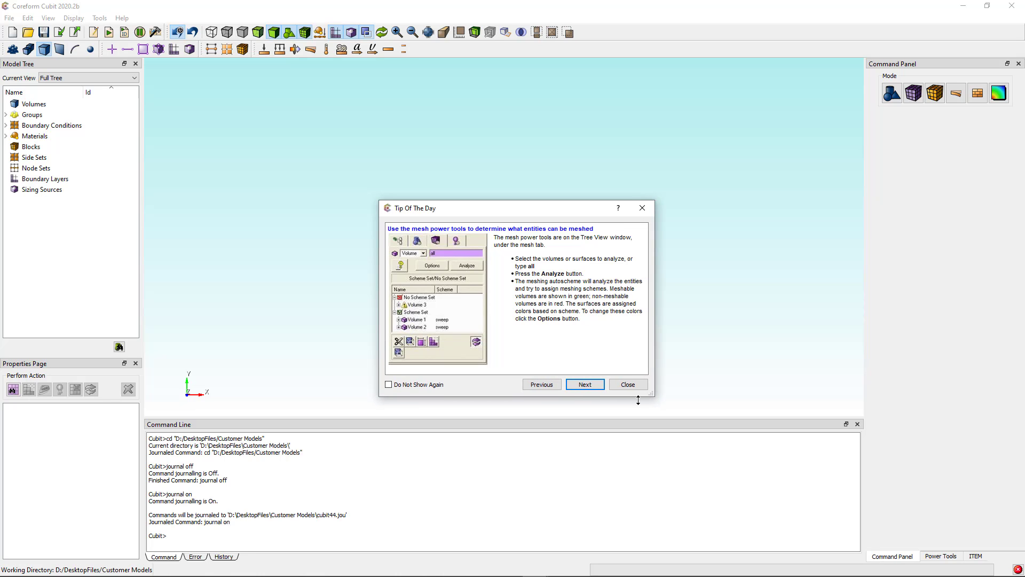
{"action": "left_click", "coordinate": [585, 384]}
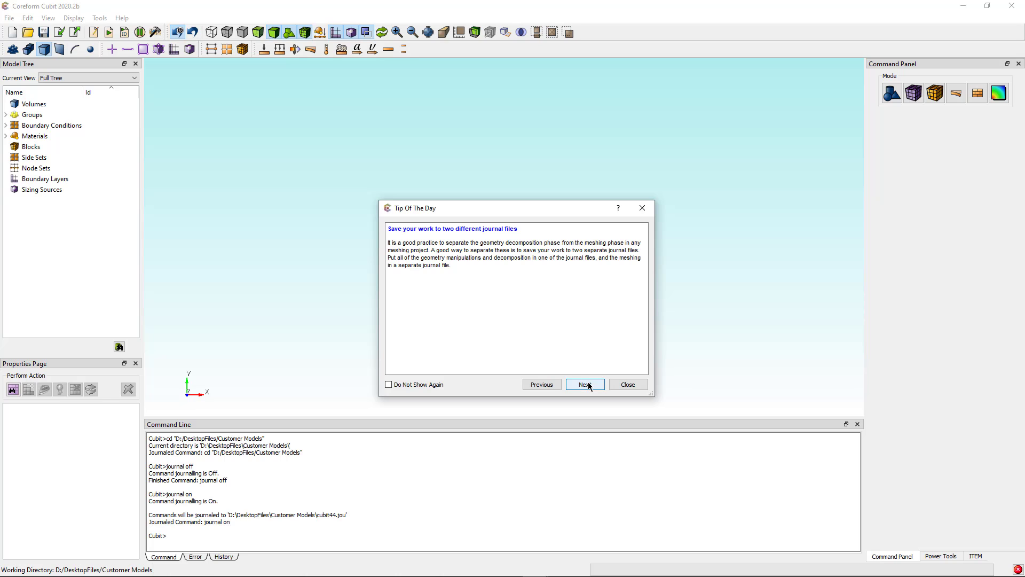
{"action": "left_click", "coordinate": [589, 385]}
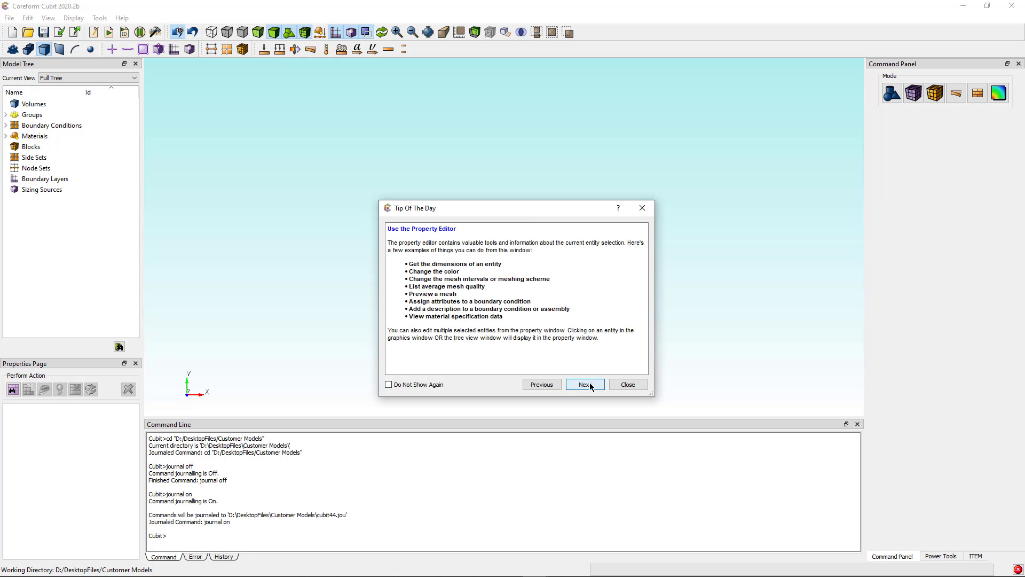
{"action": "left_click", "coordinate": [590, 385]}
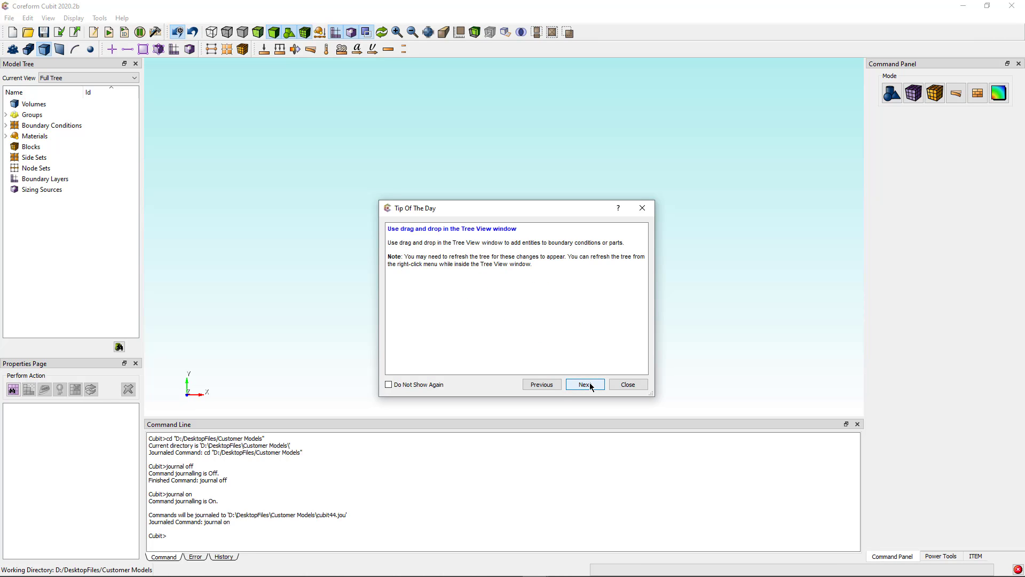
{"action": "left_click", "coordinate": [590, 385]}
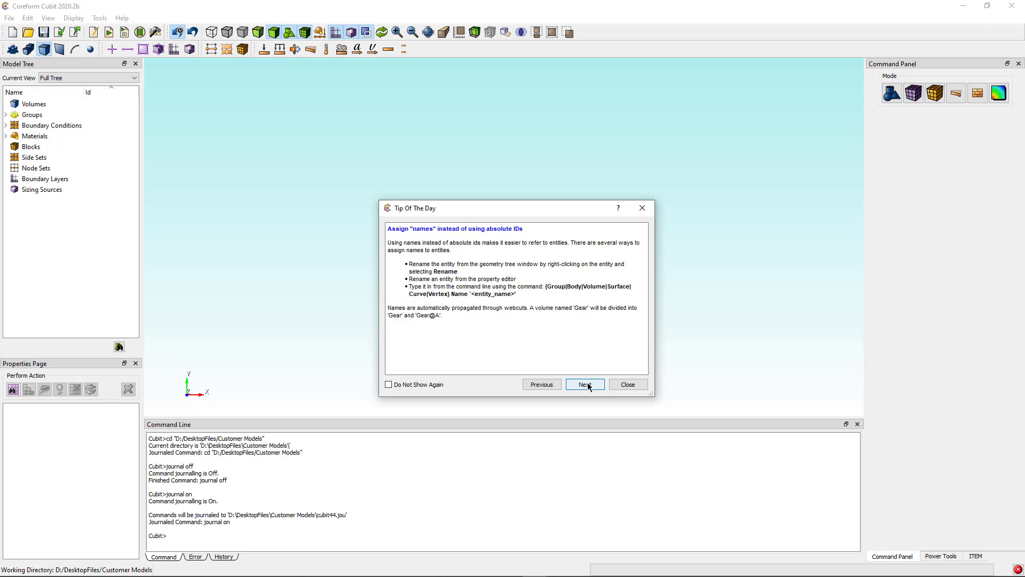
{"action": "left_click", "coordinate": [629, 385]}
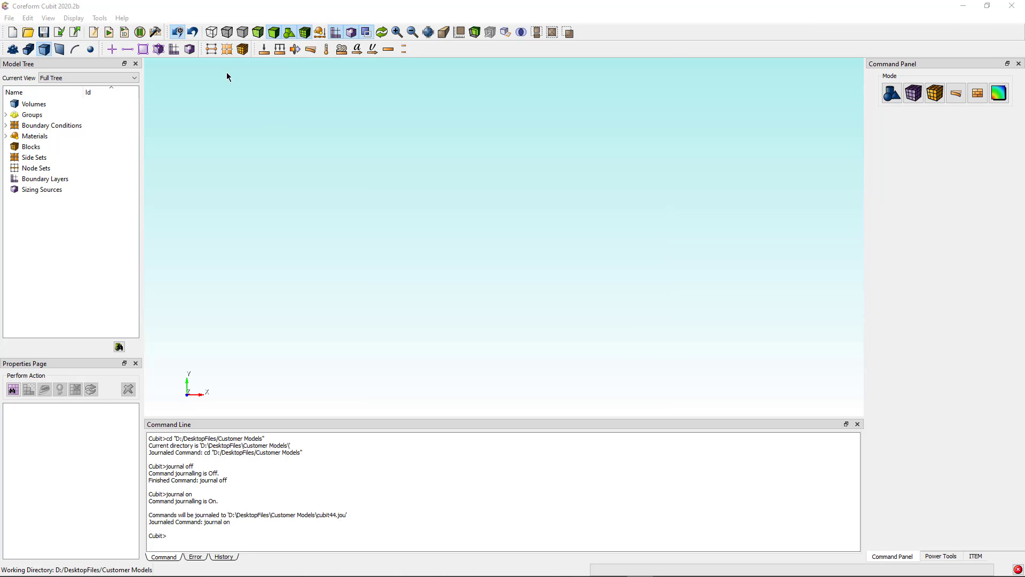
View the Cubit Graphics View Hotkeys reference.
{"action": "left_click", "coordinate": [122, 17]}
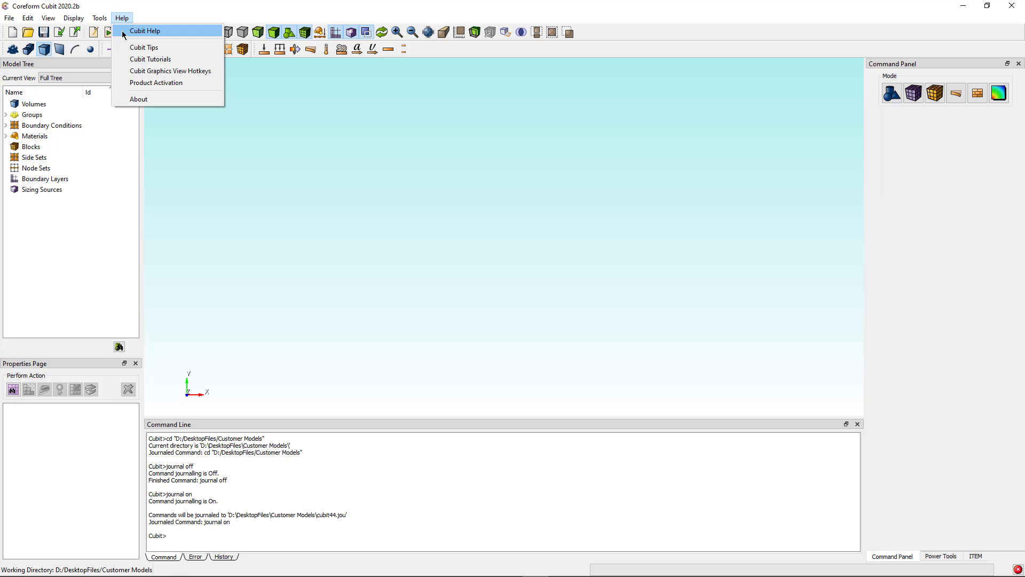
{"action": "left_click", "coordinate": [140, 70]}
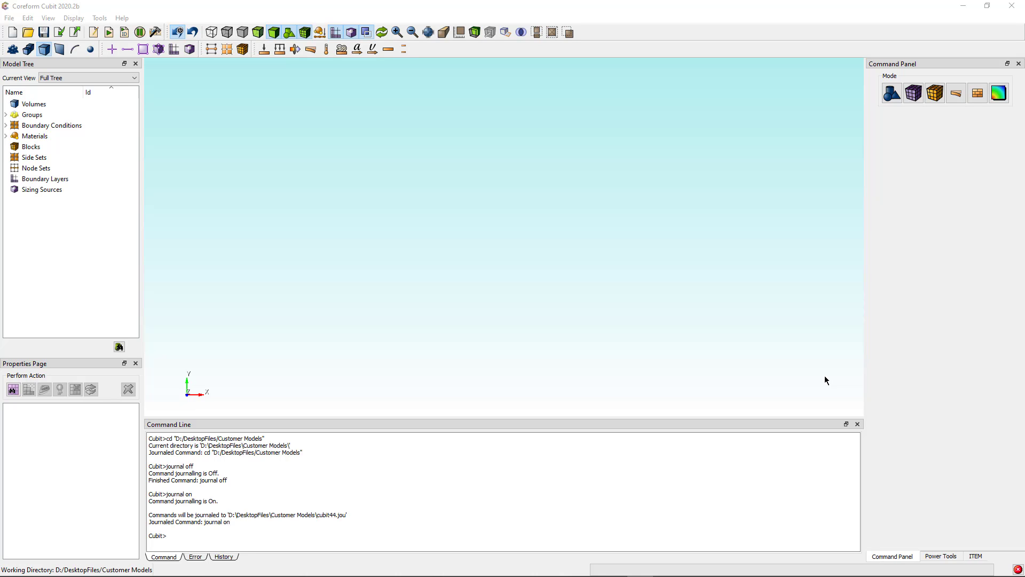
Create a brick volume with an X width of 10, leaving the height and depth blank.
{"action": "left_click", "coordinate": [891, 98]}
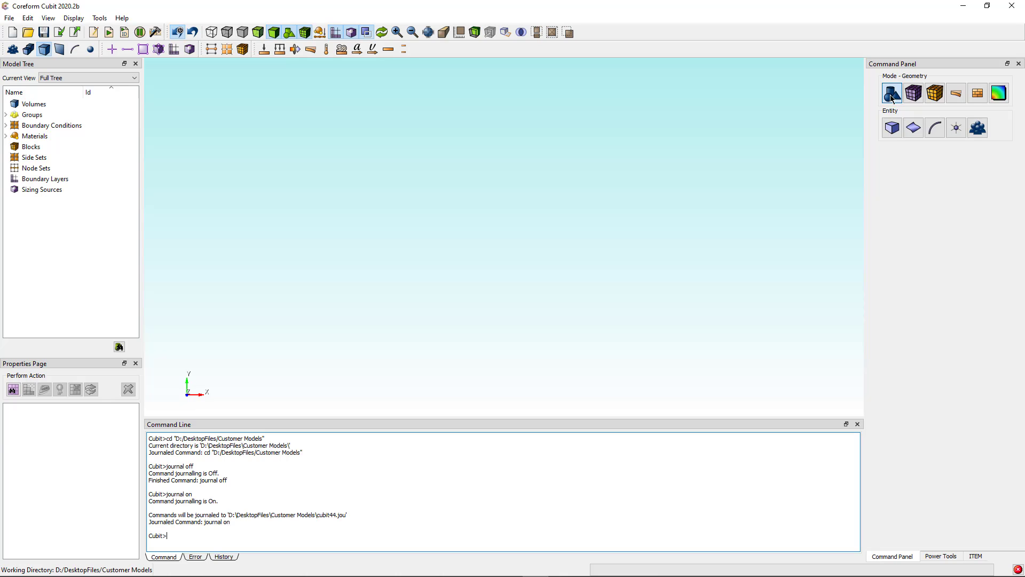
{"action": "left_click", "coordinate": [892, 128]}
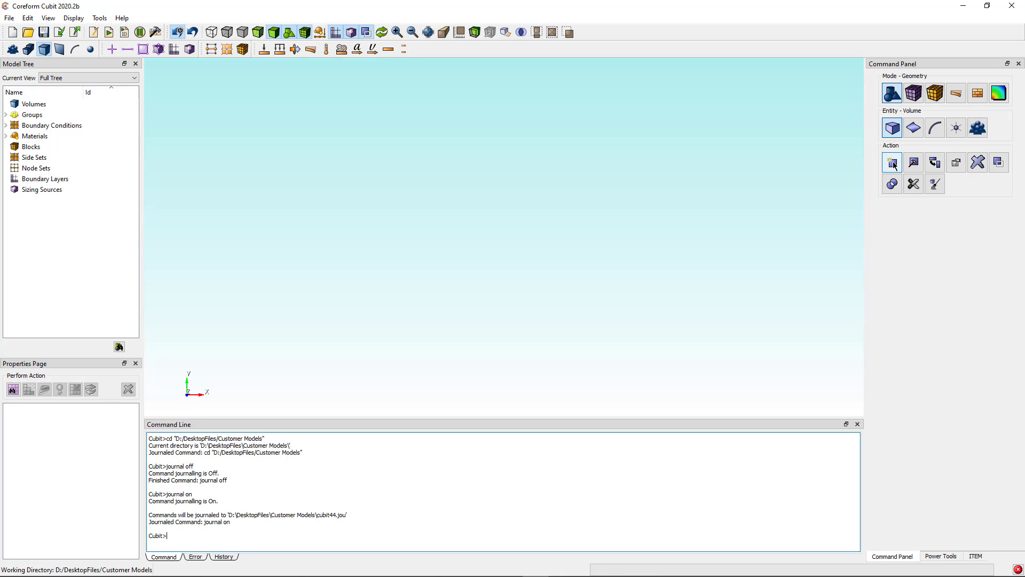
{"action": "left_click", "coordinate": [892, 163]}
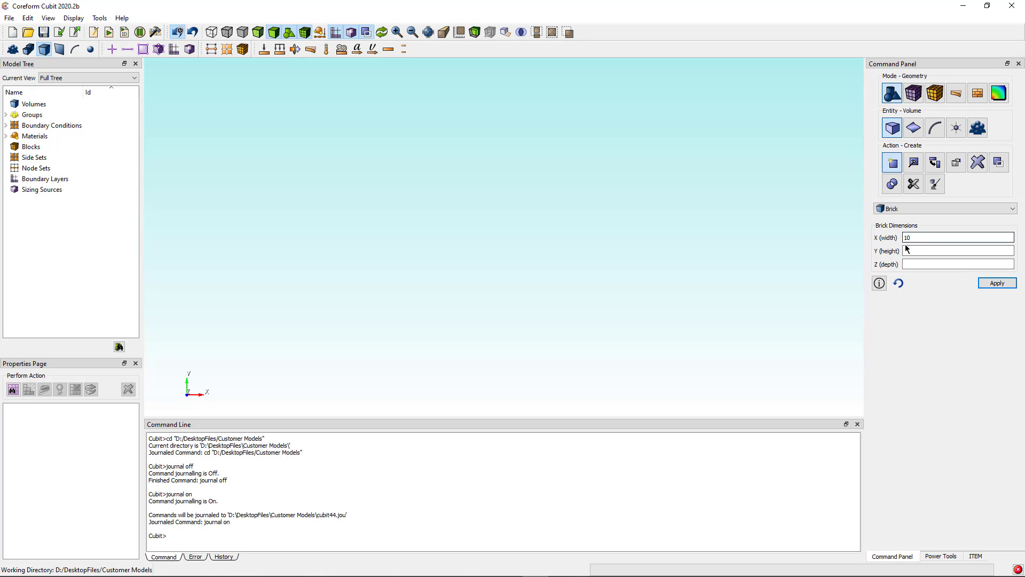
{"action": "left_click", "coordinate": [987, 282]}
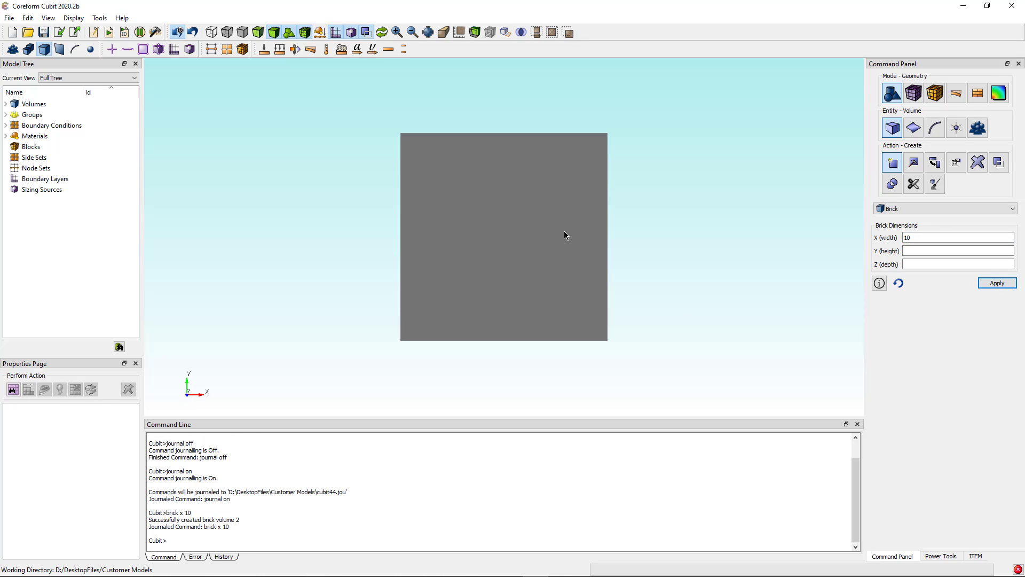
Compare the brick in wireframe, hidden-line and shaded display modes from an angled view, ending in shaded display.
{"action": "mouse_move", "coordinate": [562, 219]}
{"action": "left_mouse_down"}
{"action": "mouse_move", "coordinate": [499, 248]}
{"action": "mouse_move", "coordinate": [590, 242]}
{"action": "mouse_move", "coordinate": [629, 222]}
{"action": "mouse_move", "coordinate": [543, 208]}
{"action": "mouse_move", "coordinate": [534, 246]}
{"action": "mouse_move", "coordinate": [577, 236]}
{"action": "mouse_move", "coordinate": [549, 208]}
{"action": "mouse_move", "coordinate": [566, 214]}
{"action": "left_mouse_up"}
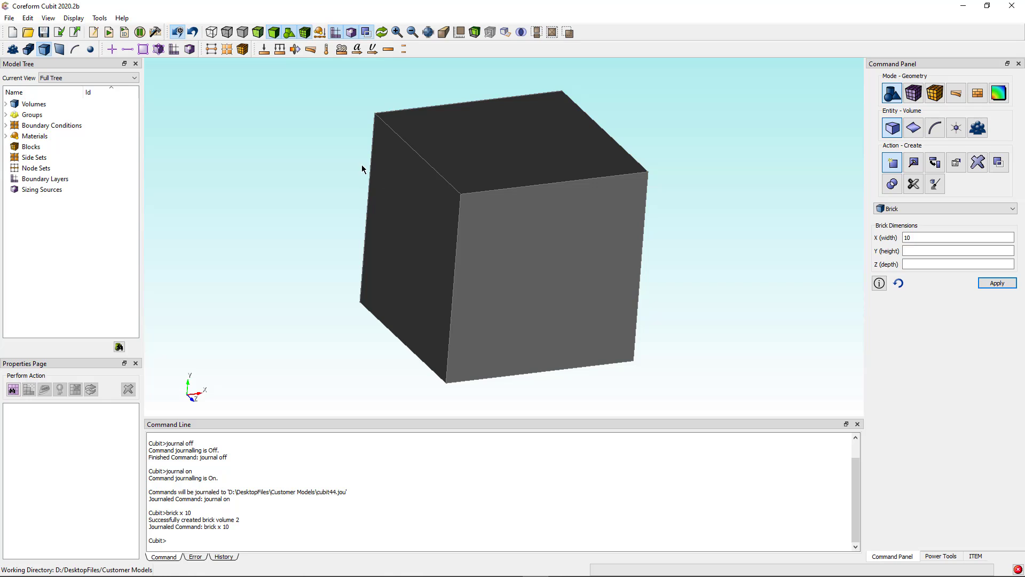
{"action": "left_click", "coordinate": [258, 32]}
{"action": "left_click", "coordinate": [228, 34]}
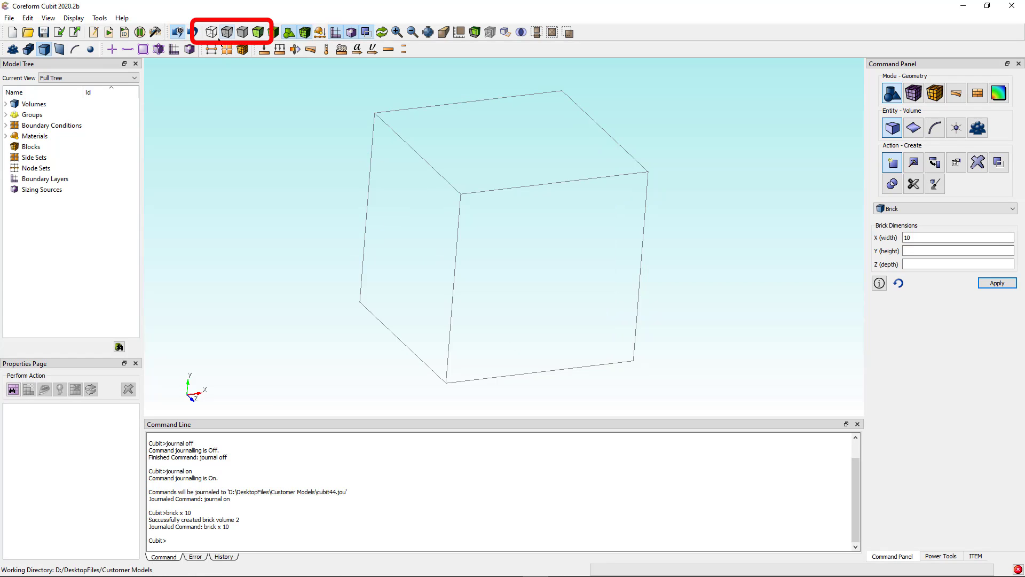
{"action": "left_click", "coordinate": [212, 35]}
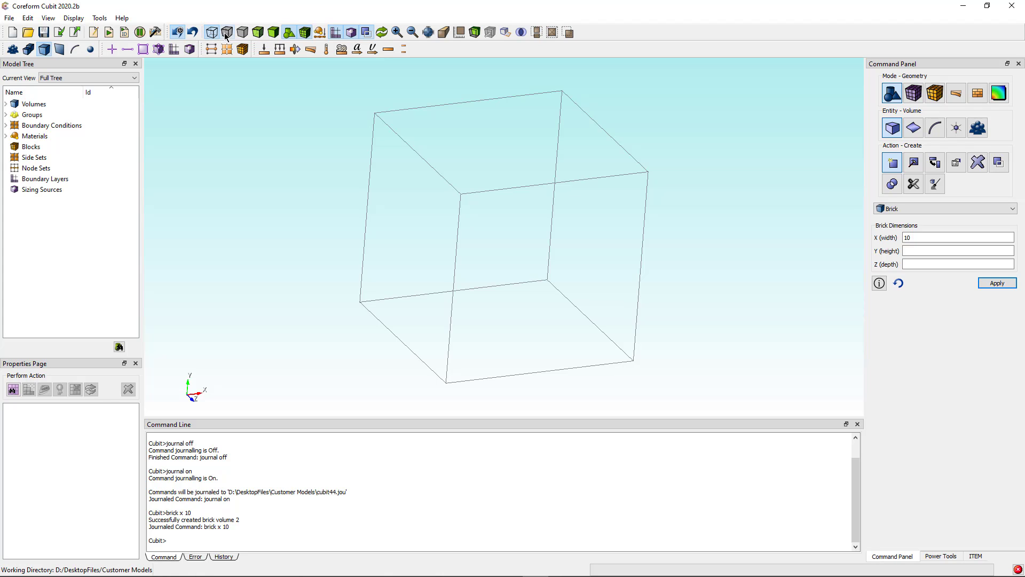
{"action": "left_click", "coordinate": [227, 34]}
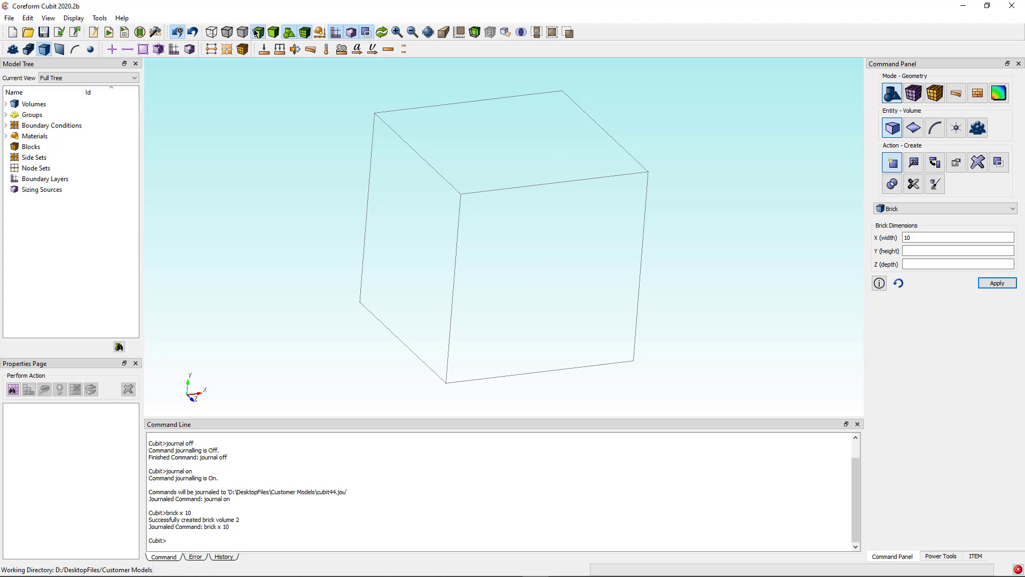
{"action": "left_click", "coordinate": [258, 33]}
{"action": "left_click", "coordinate": [274, 34]}
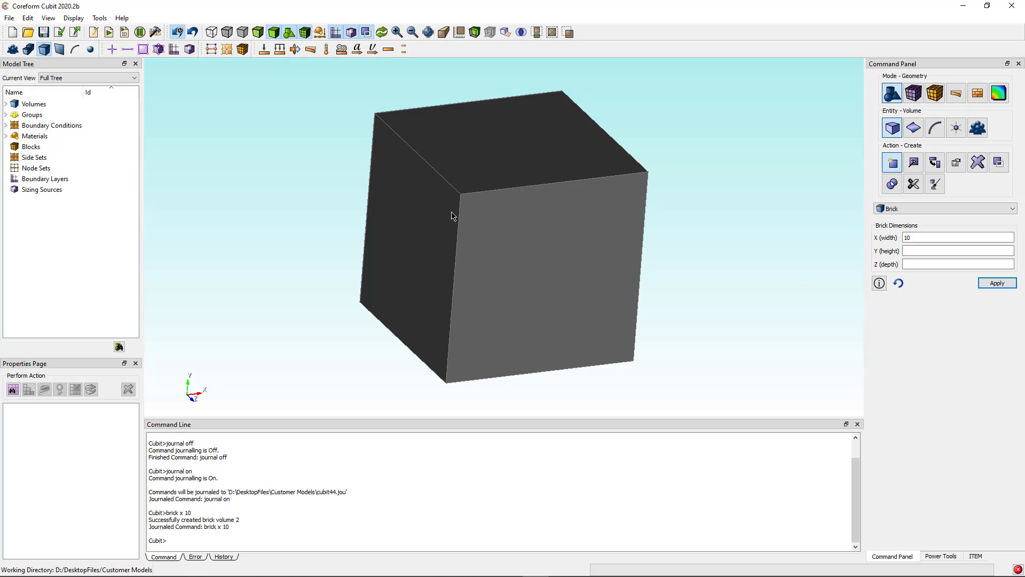
Select the brick with the volume selection filter and expand it in the model tree to list its surfaces.
{"action": "left_click", "coordinate": [478, 210]}
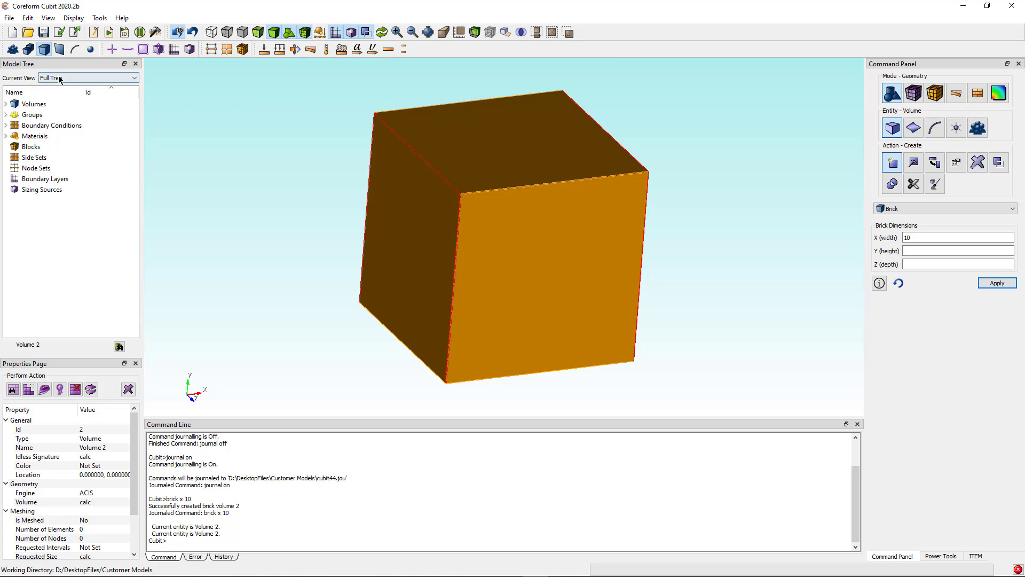
{"action": "left_click", "coordinate": [45, 51]}
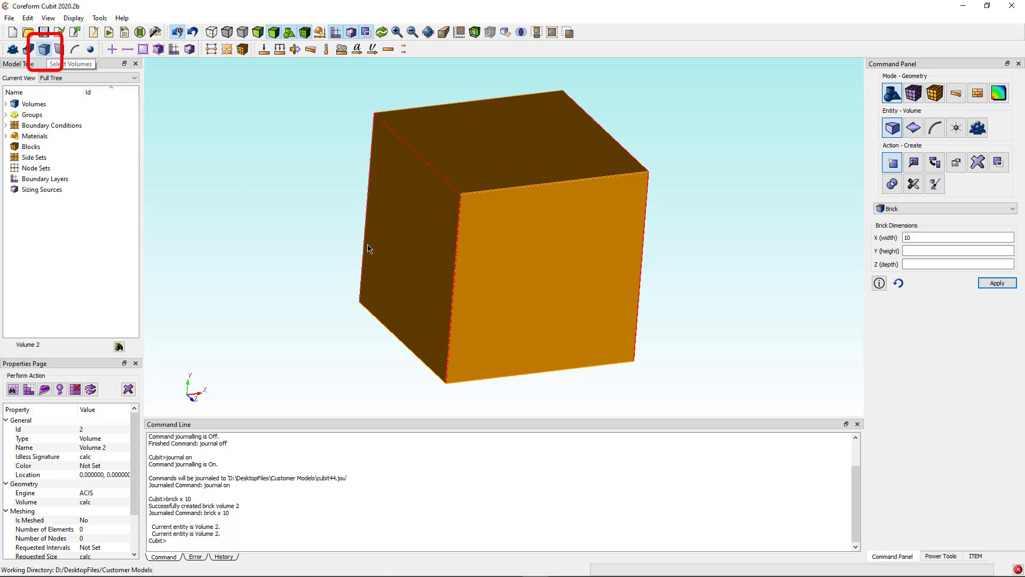
{"action": "left_click", "coordinate": [6, 104]}
{"action": "left_click", "coordinate": [11, 115]}
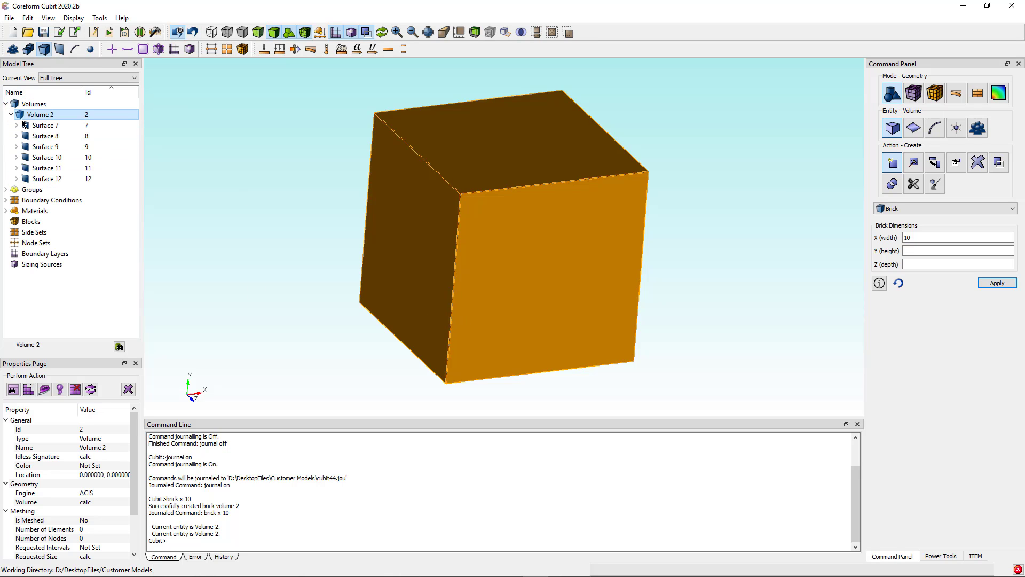
{"action": "left_click", "coordinate": [41, 117]}
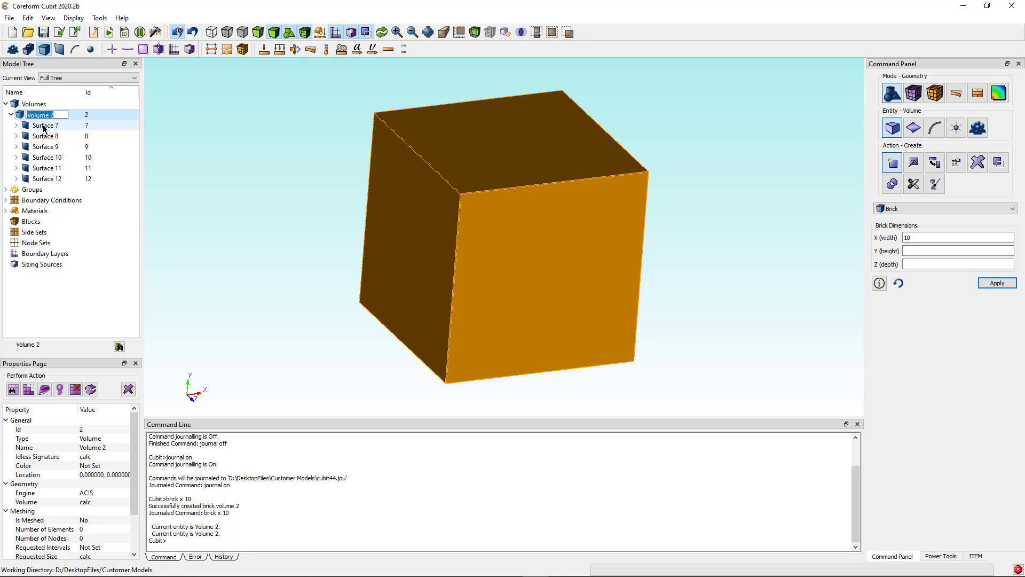
Highlight the brick's surfaces one at a time from the model tree, including Surfaces 7, 10, 11 and 12, ending on Surface 10.
{"action": "left_click", "coordinate": [44, 126]}
{"action": "left_click", "coordinate": [47, 157]}
{"action": "left_click", "coordinate": [51, 168]}
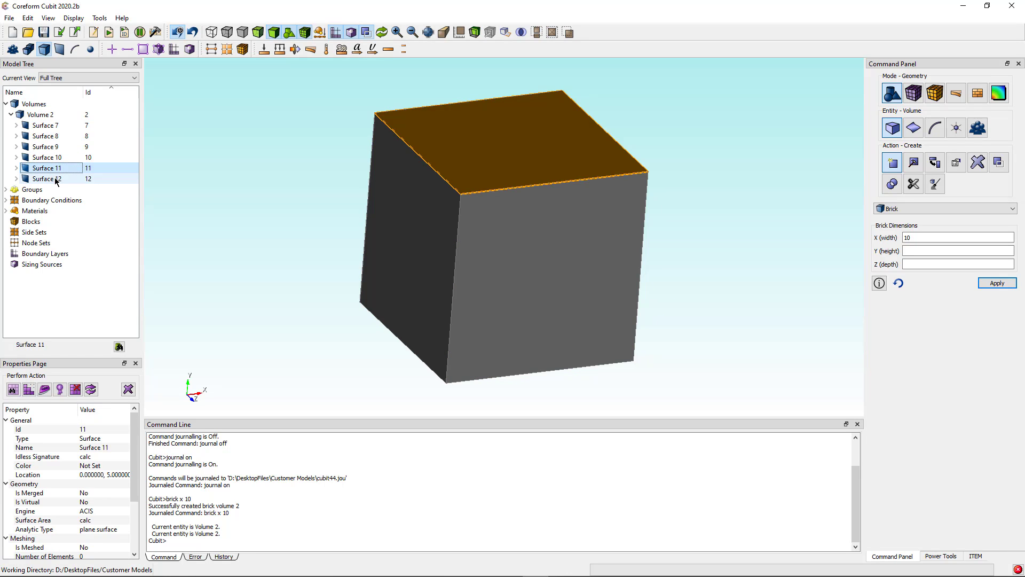
{"action": "left_click", "coordinate": [56, 179]}
{"action": "left_click", "coordinate": [54, 168]}
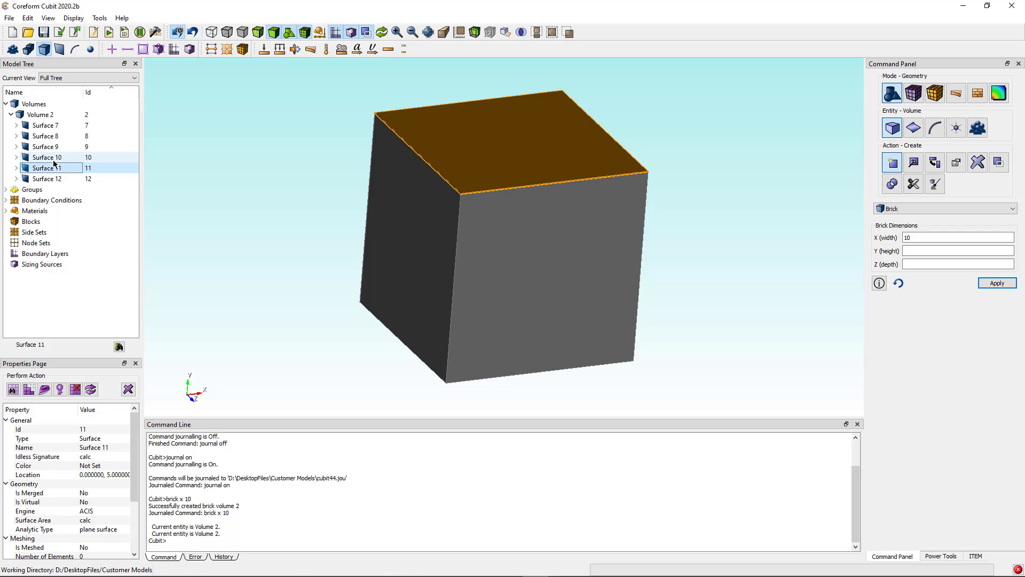
{"action": "left_click", "coordinate": [51, 157]}
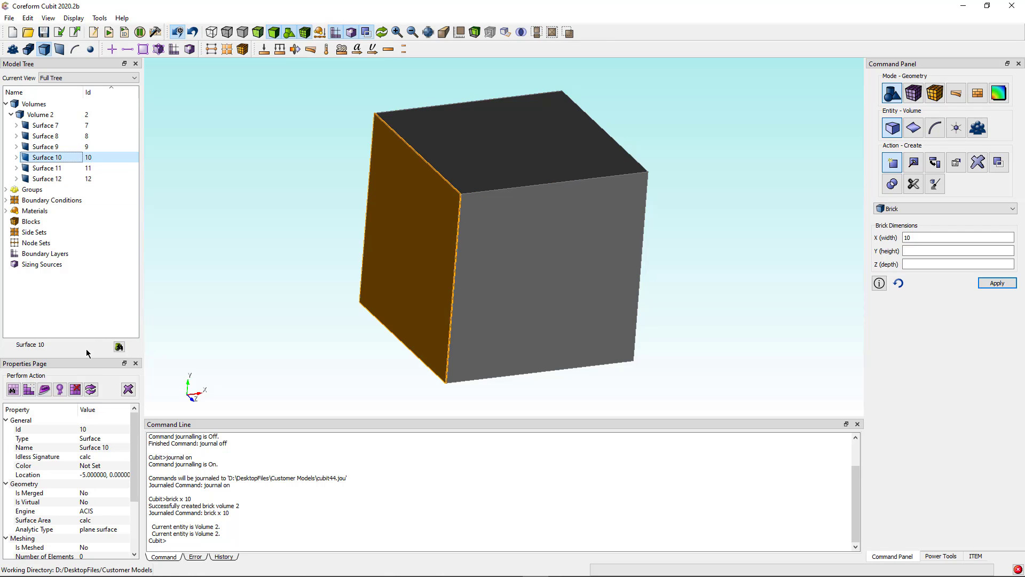
Enlarge the Properties Page and review the properties of Surface 9 and Surface 10.
{"action": "left_click_drag", "start_coordinate": [81, 355], "coordinate": [81, 294]}
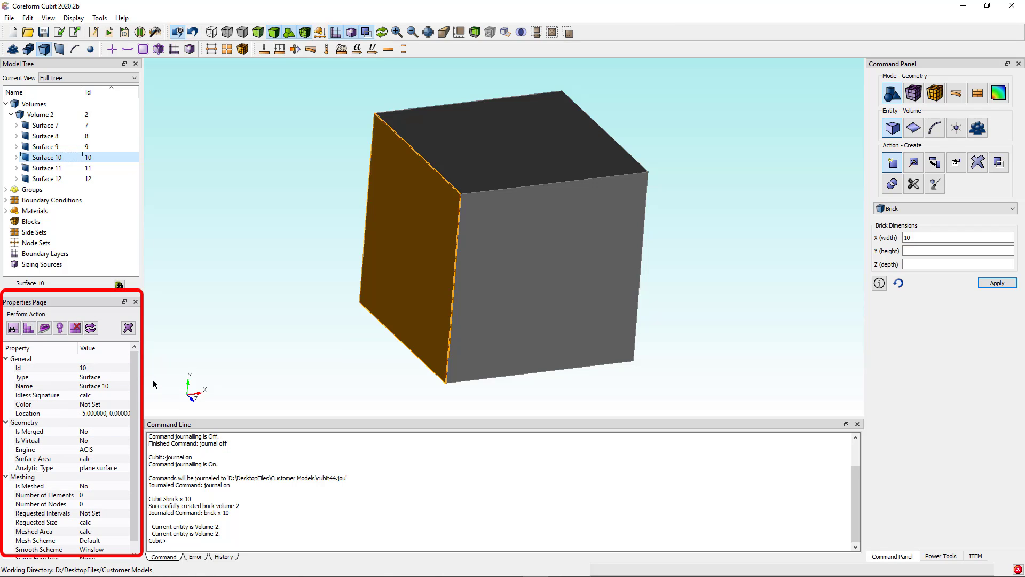
{"action": "left_click", "coordinate": [52, 148]}
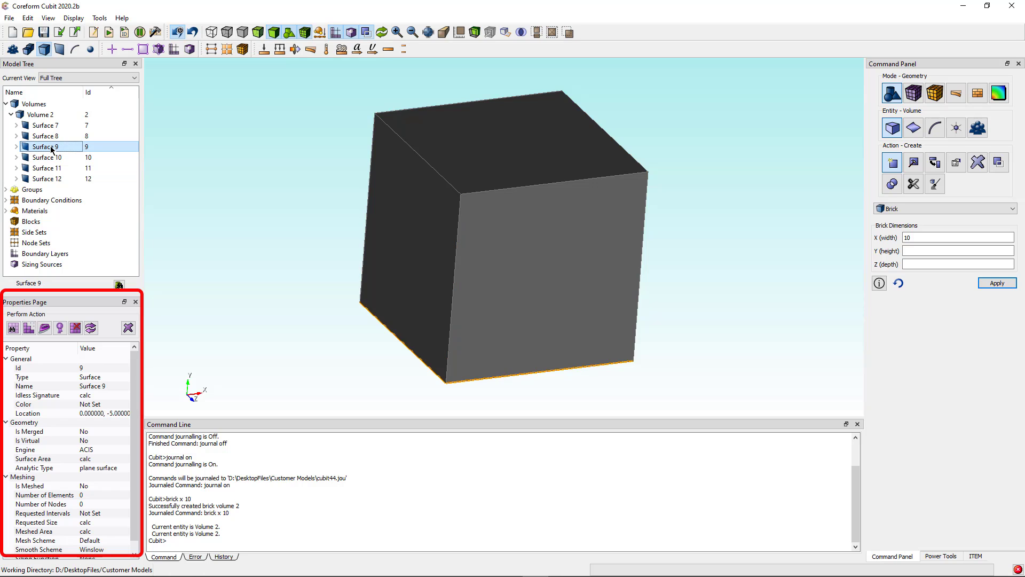
{"action": "left_click", "coordinate": [51, 158]}
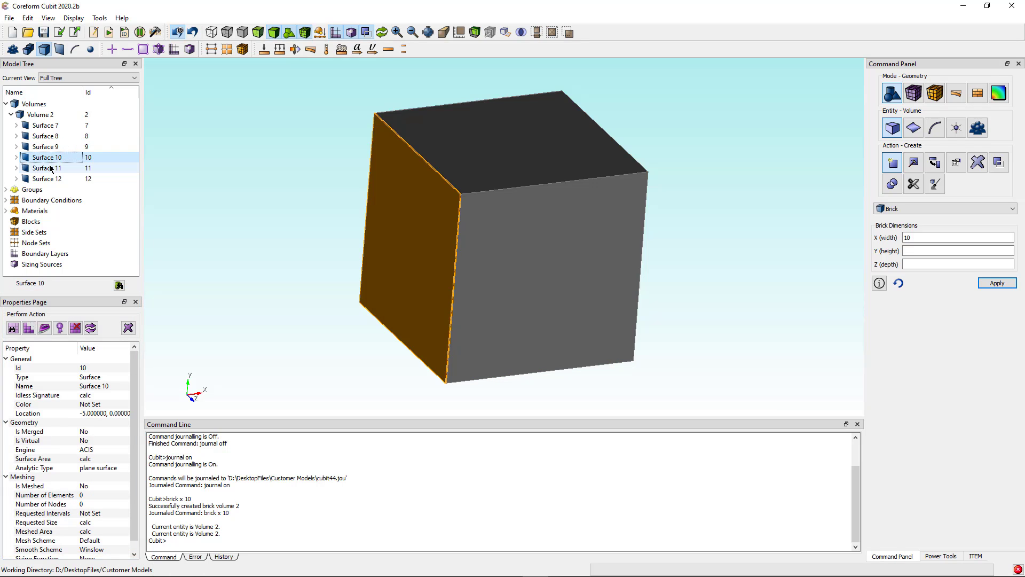
Rename Surface 11 as MySurface in its properties.
{"action": "left_click", "coordinate": [56, 169]}
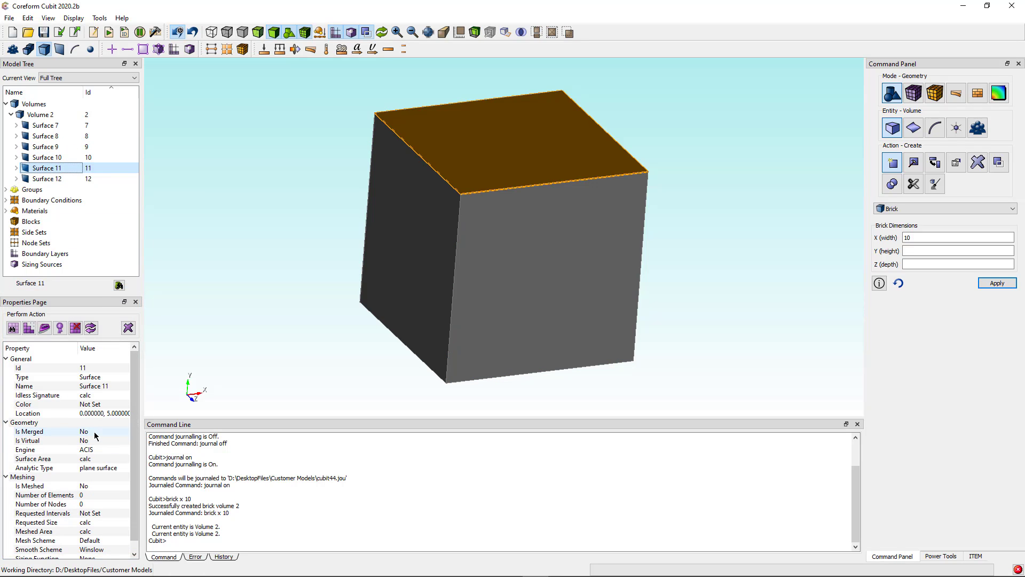
{"action": "double_click", "coordinate": [107, 386]}
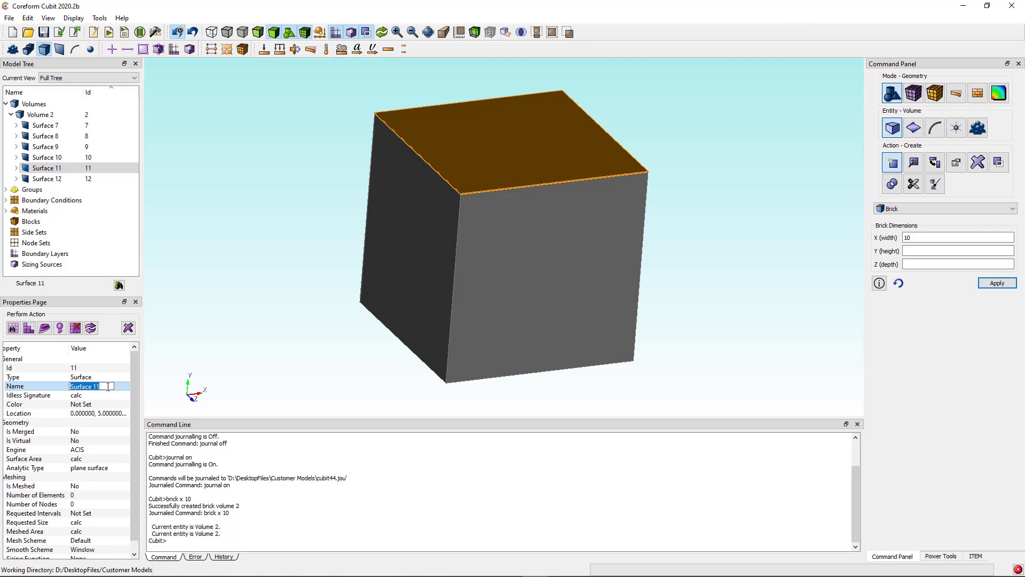
{"action": "type", "text": "MySurface"}
{"action": "key", "text": "Return"}
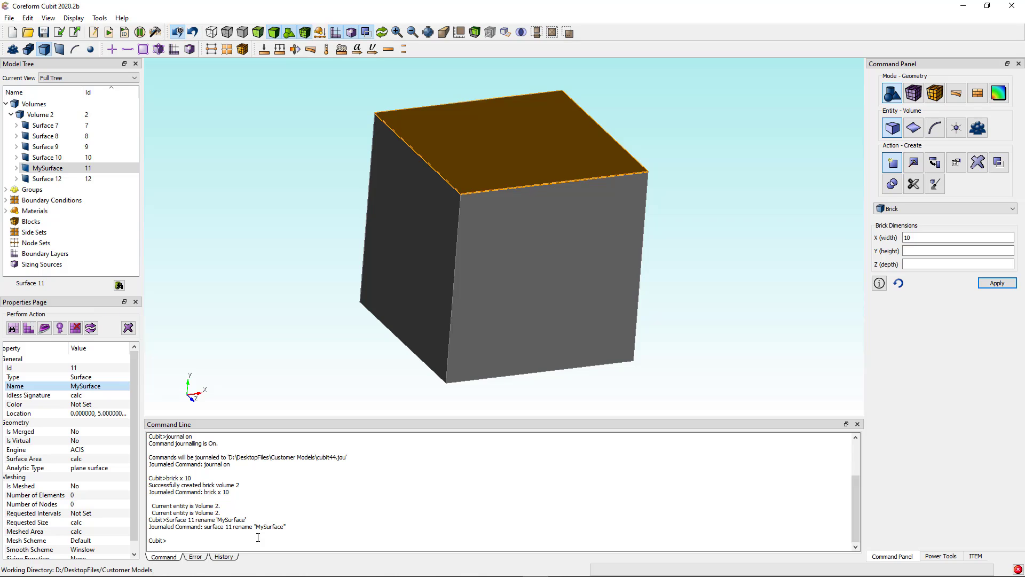
Review the command history, return to the command output, and look through the renamed surface's remaining properties.
{"action": "left_click", "coordinate": [225, 557]}
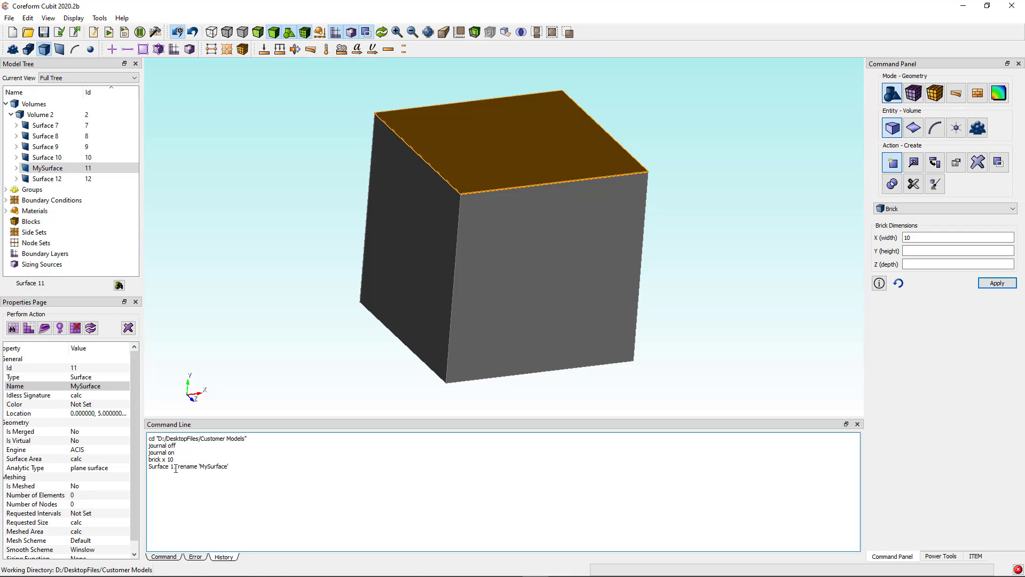
{"action": "left_click", "coordinate": [170, 557]}
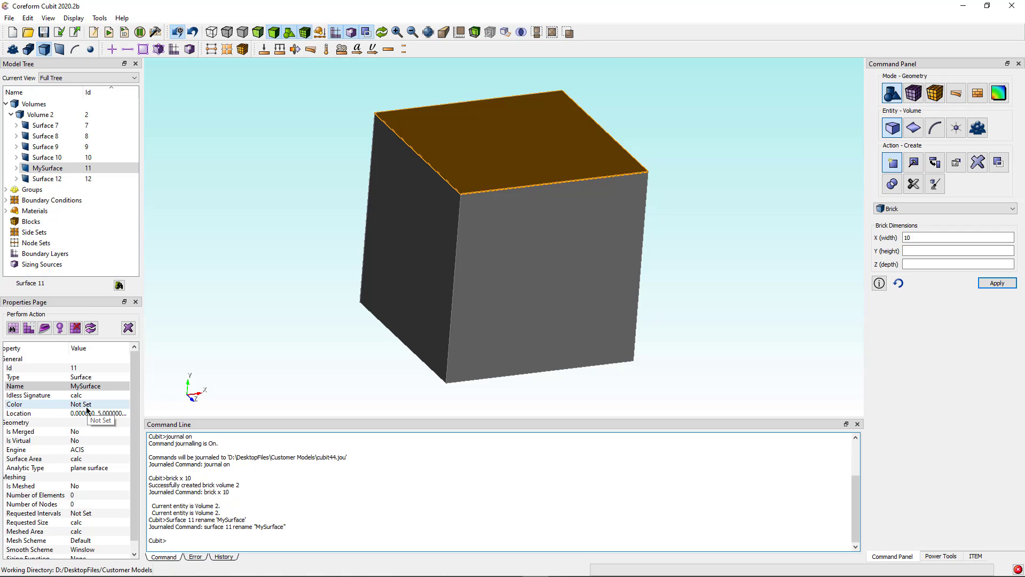
{"action": "scroll", "coordinate": [88, 454], "scroll_direction": "down", "scroll_amount": 1}
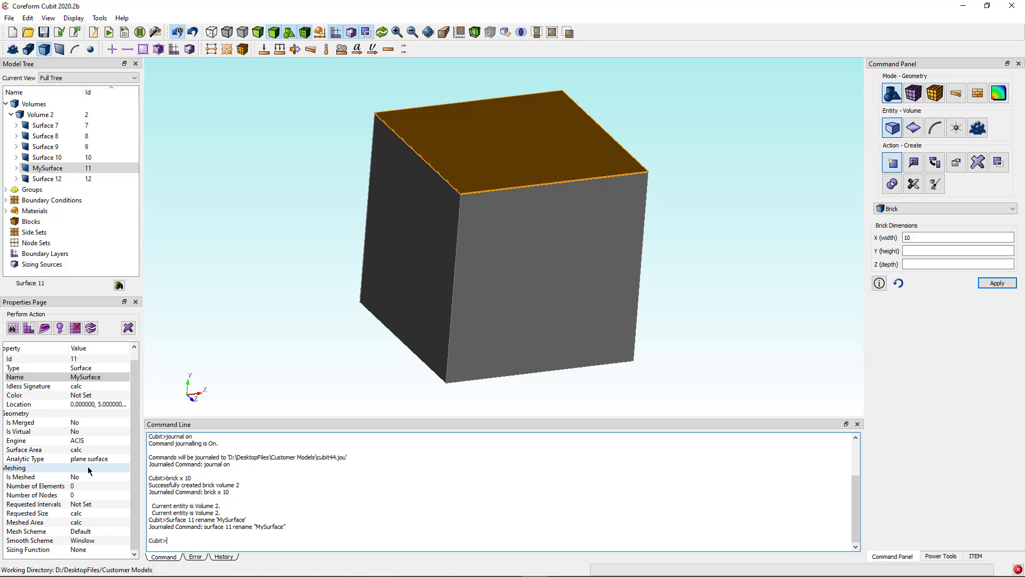
Mesh the brick's top surface, MySurface, with the default settings.
{"action": "left_click_drag", "start_coordinate": [476, 174], "coordinate": [472, 219]}
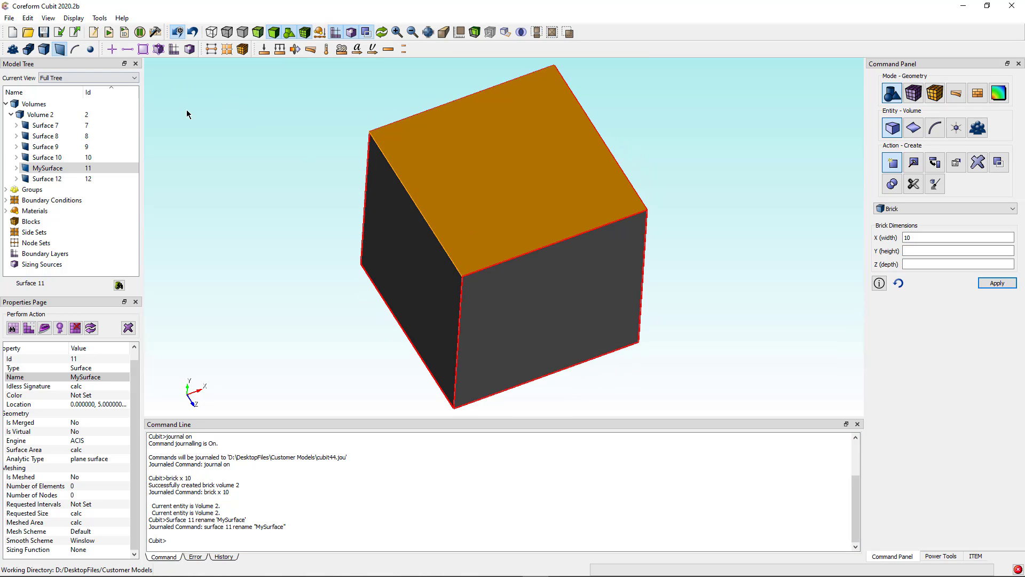
{"action": "left_click", "coordinate": [461, 199]}
{"action": "right_click", "coordinate": [461, 199]}
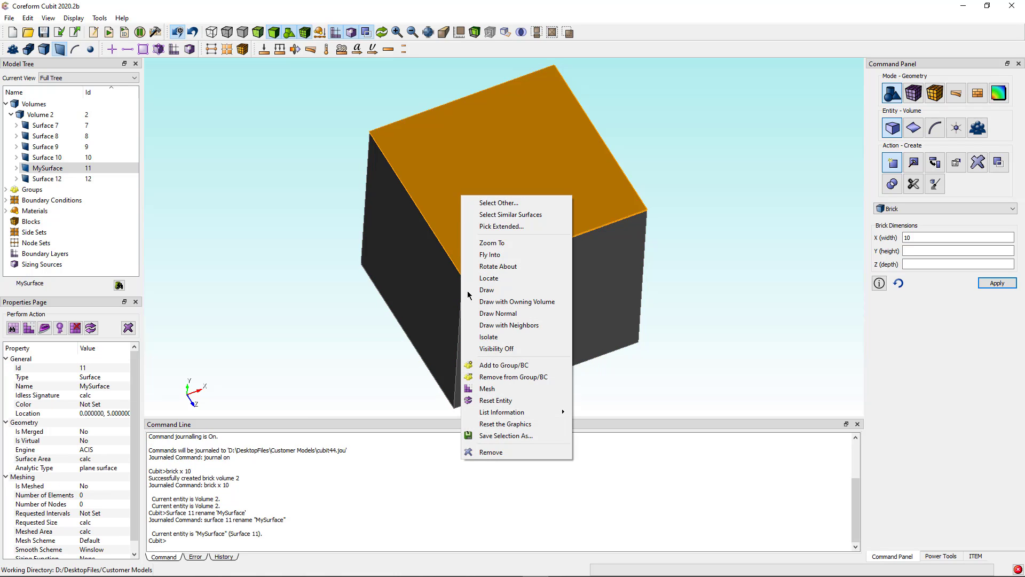
{"action": "left_click", "coordinate": [496, 390]}
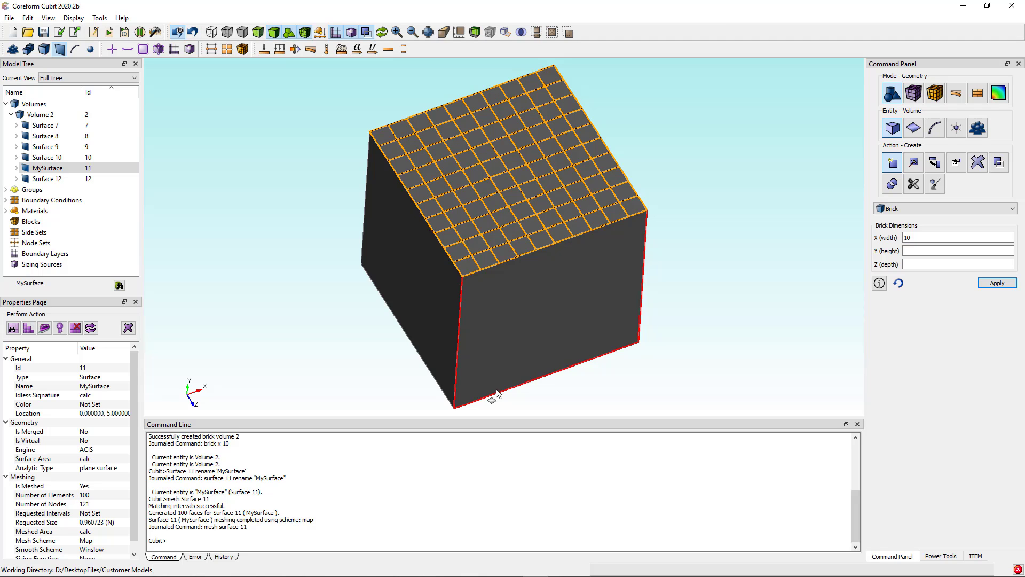
Mesh Surface 7 and Surface 10 of the brick together and review their mesh properties.
{"action": "left_click", "coordinate": [503, 345]}
{"action": "left_click", "coordinate": [438, 331], "text": "ctrl"}
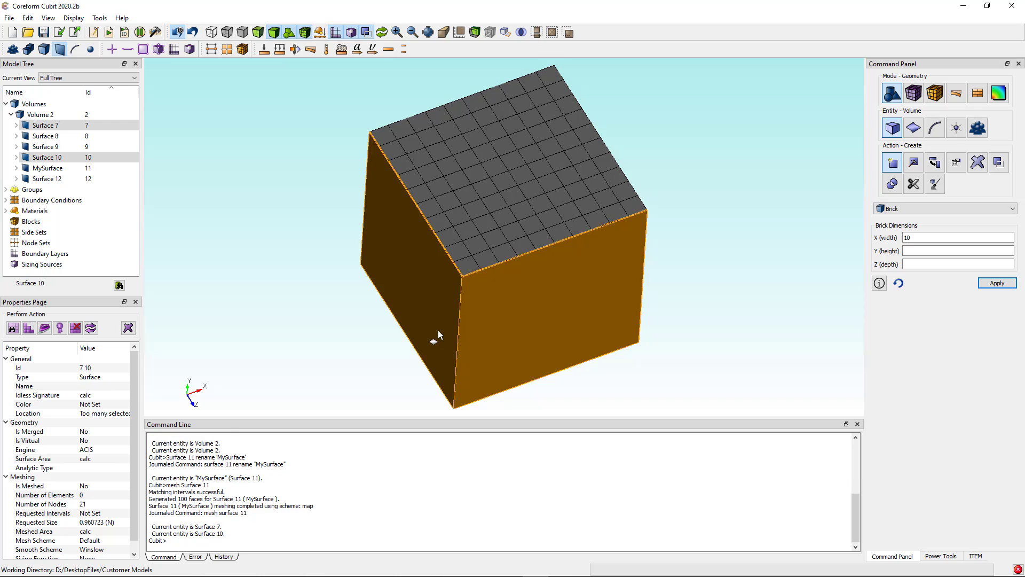
{"action": "right_click", "coordinate": [439, 335]}
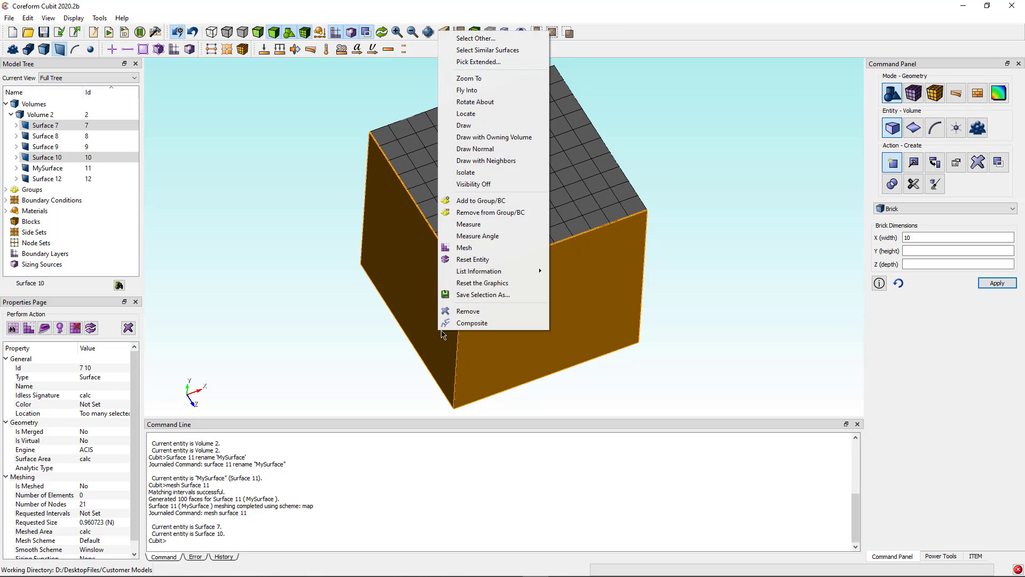
{"action": "left_click", "coordinate": [474, 247]}
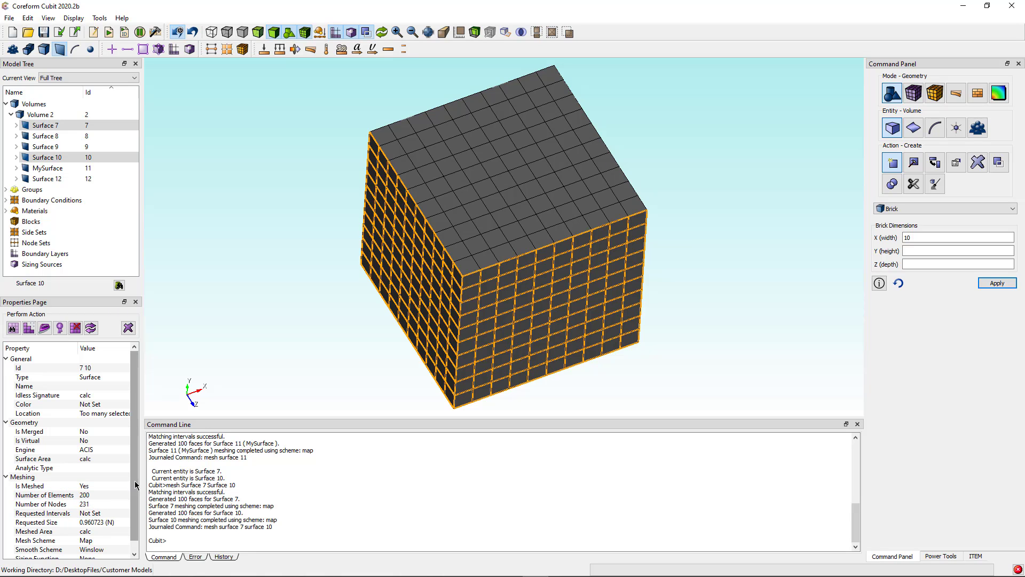
{"action": "scroll", "coordinate": [140, 499], "scroll_direction": "down", "scroll_amount": 1}
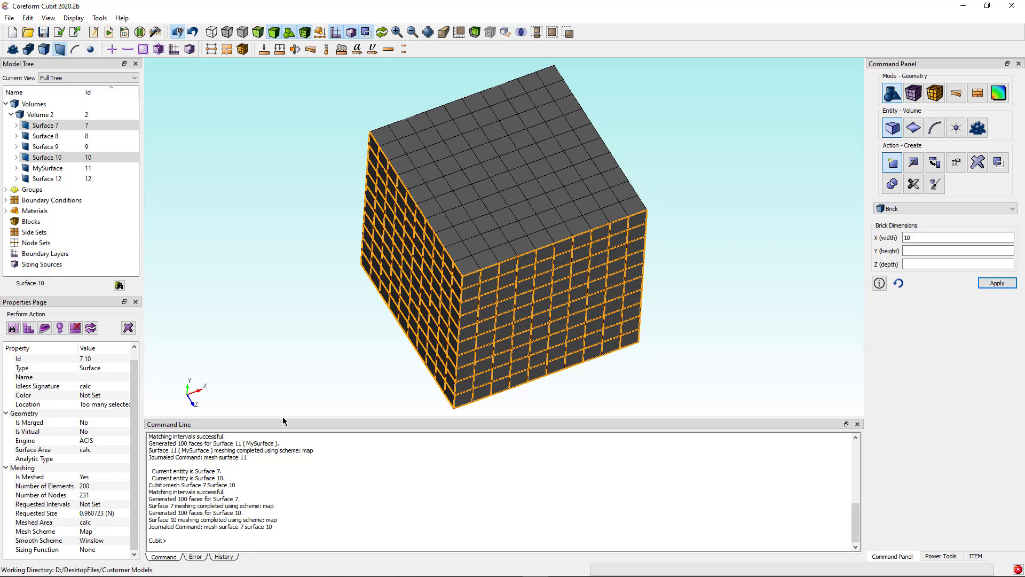
Select MySurface on the meshed brick and calculate its meshed area in the properties.
{"action": "left_click", "coordinate": [515, 188]}
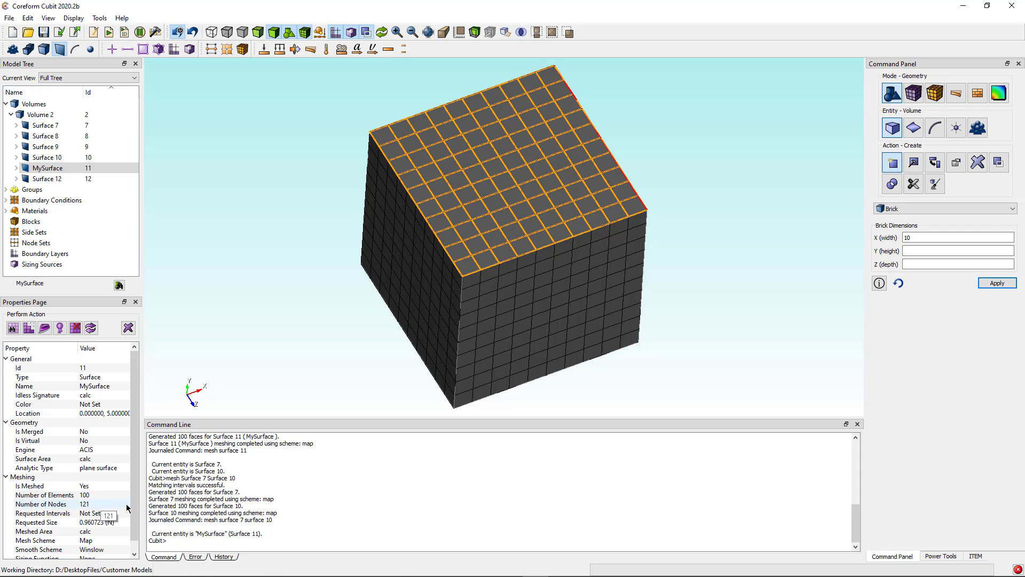
{"action": "left_click", "coordinate": [107, 531]}
{"action": "left_click", "coordinate": [123, 522]}
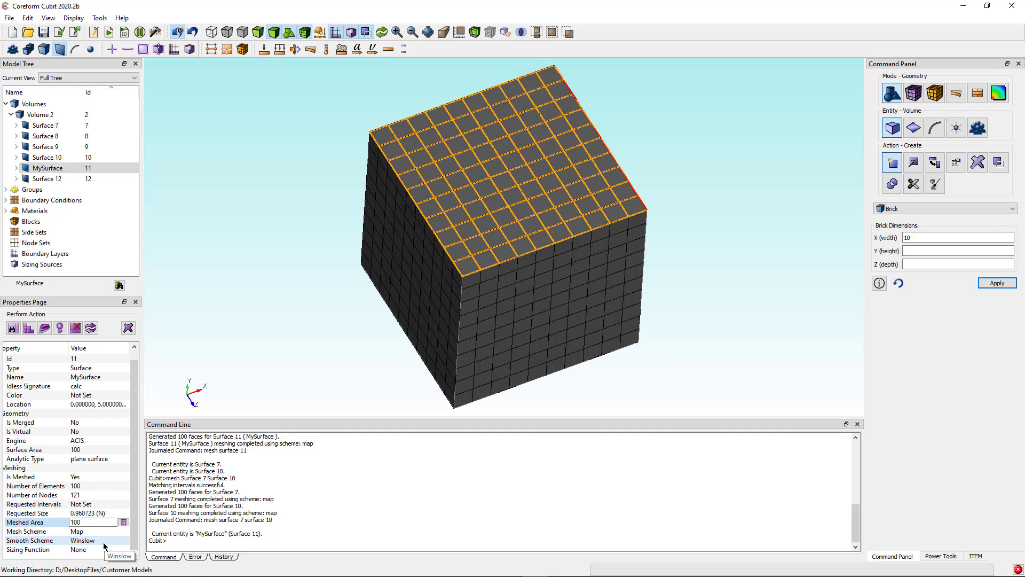
{"action": "scroll", "coordinate": [106, 504], "scroll_direction": "up", "scroll_amount": 1}
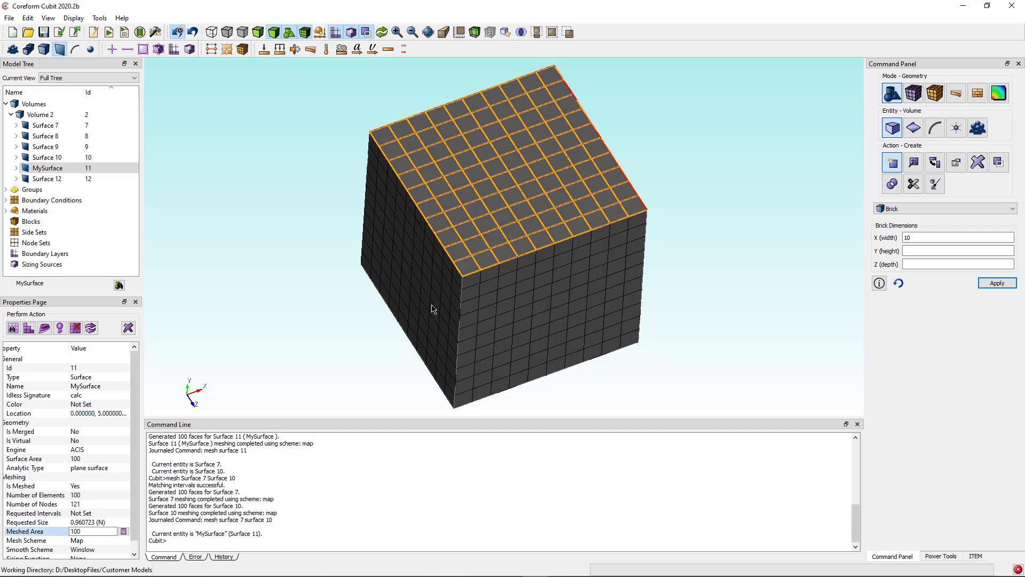
Start a new model without saving the changes and create a brick with an X width of 10.
{"action": "left_click_drag", "start_coordinate": [449, 279], "coordinate": [523, 276]}
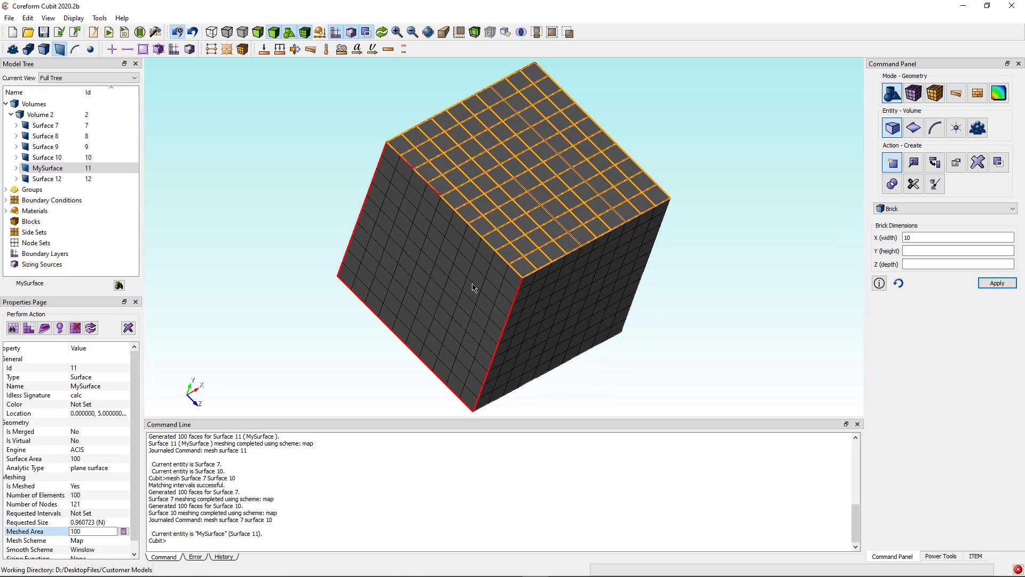
{"action": "left_click", "coordinate": [13, 33]}
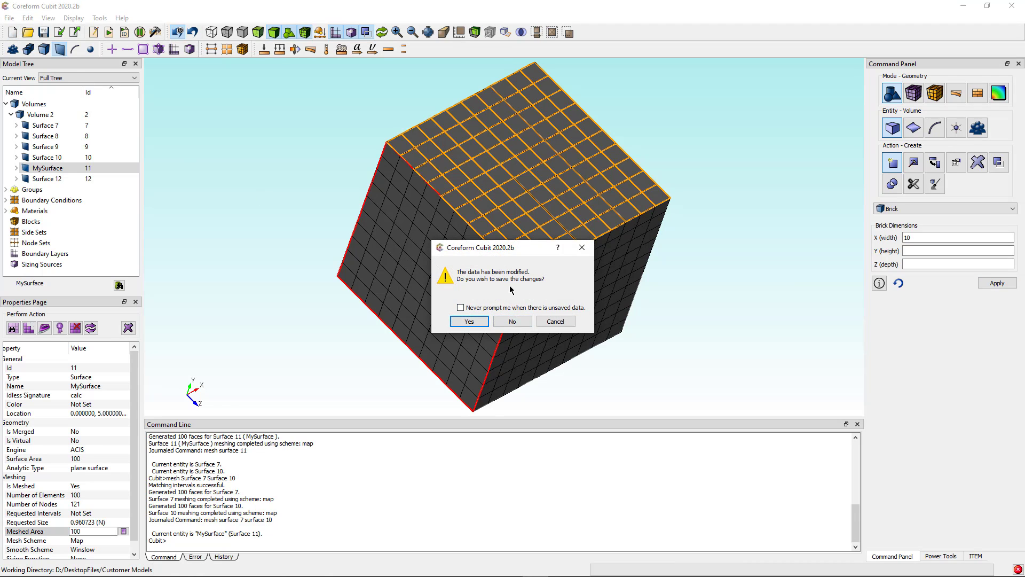
{"action": "left_click", "coordinate": [514, 322]}
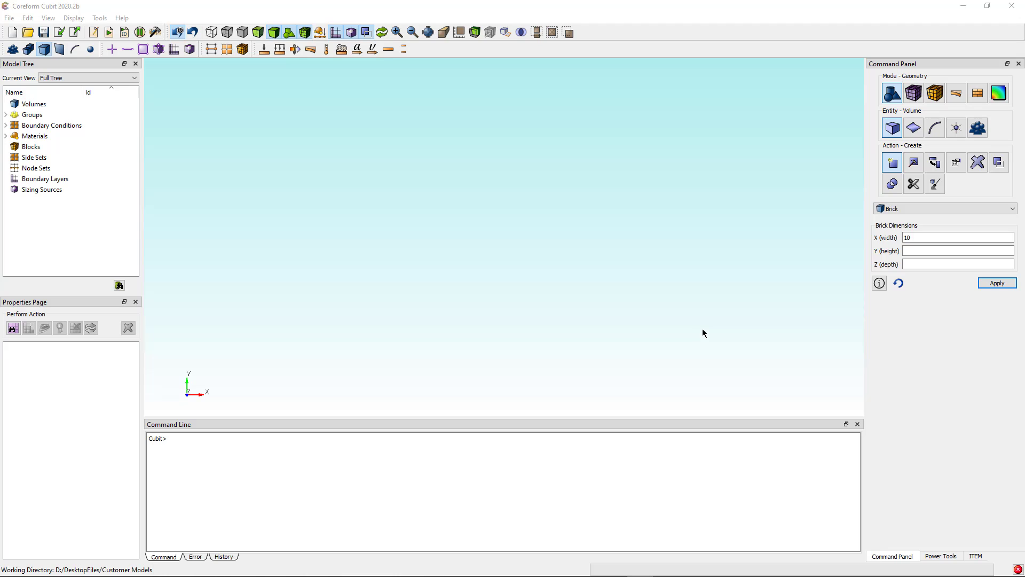
{"action": "left_click", "coordinate": [1006, 283]}
{"action": "left_click_drag", "start_coordinate": [634, 218], "coordinate": [562, 226]}
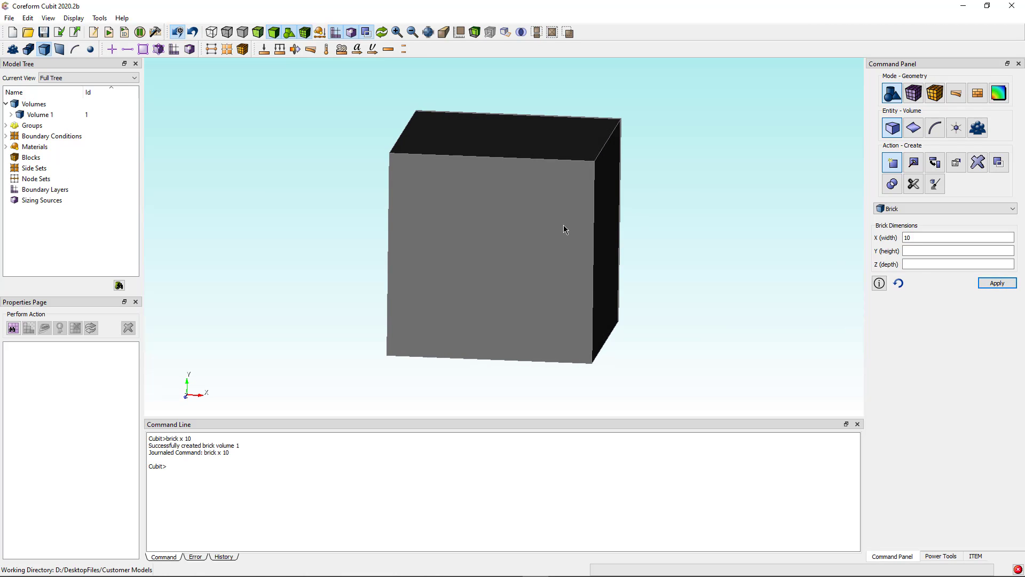
Set up volume mesh intervals with Automatic Sizing and select the brick as the volume to size.
{"action": "left_click", "coordinate": [913, 94]}
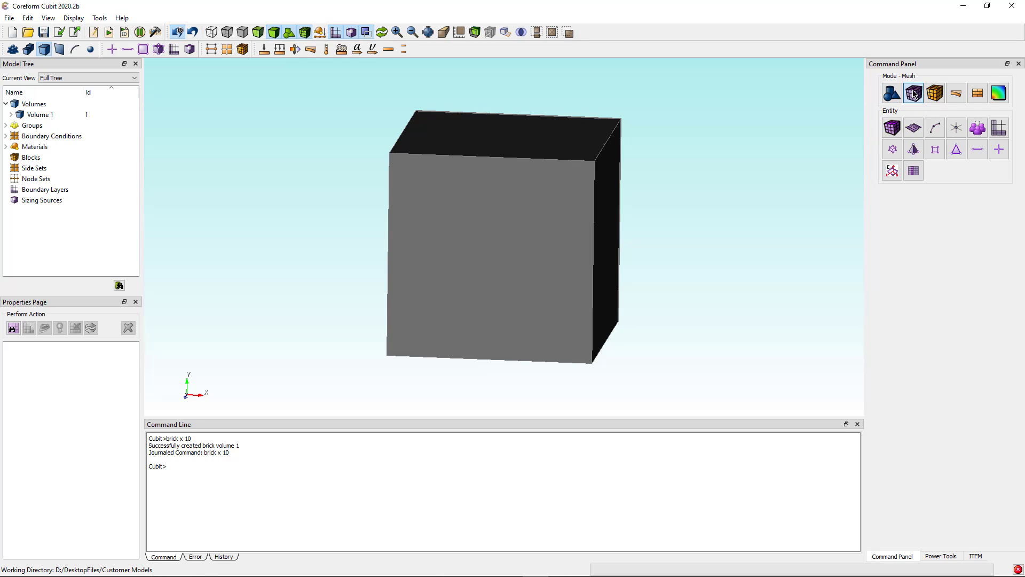
{"action": "left_click", "coordinate": [891, 129]}
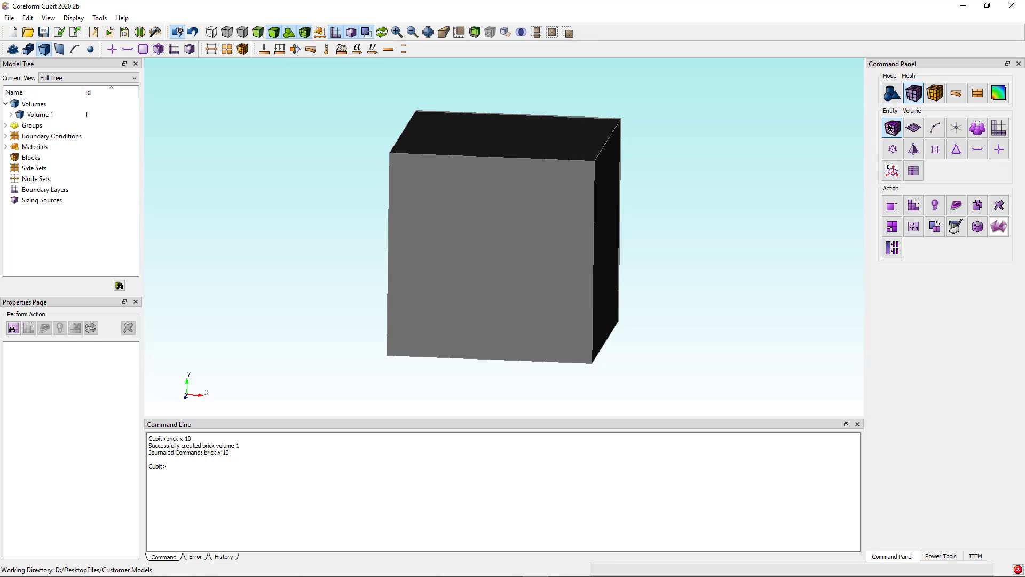
{"action": "left_click", "coordinate": [897, 210]}
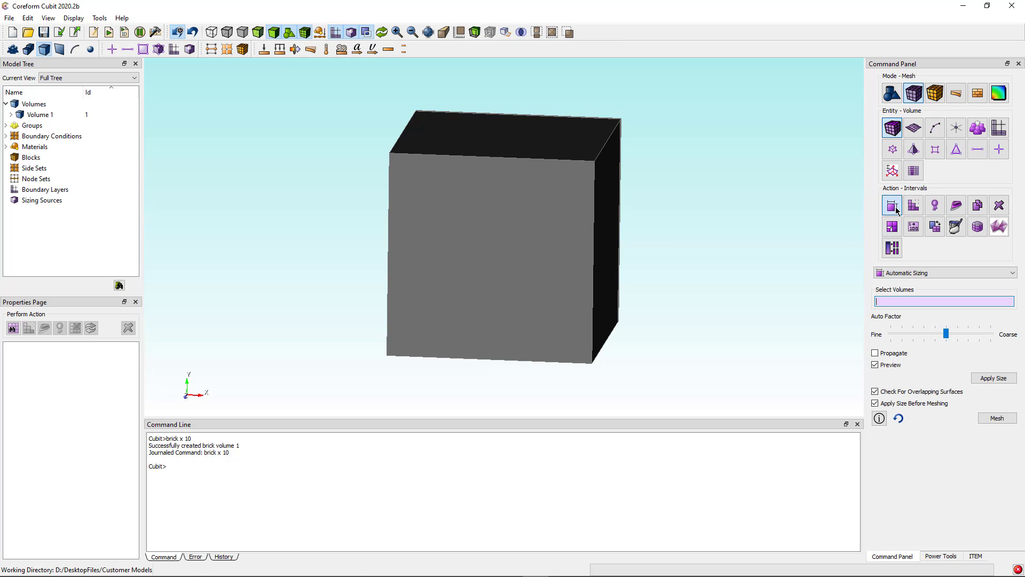
{"action": "left_click", "coordinate": [914, 274]}
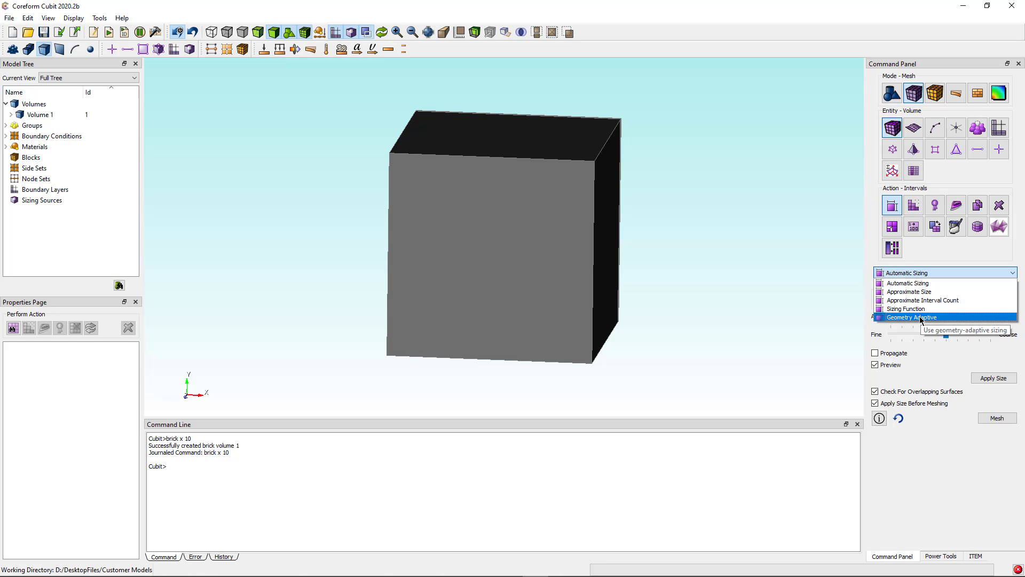
{"action": "left_click", "coordinate": [919, 283]}
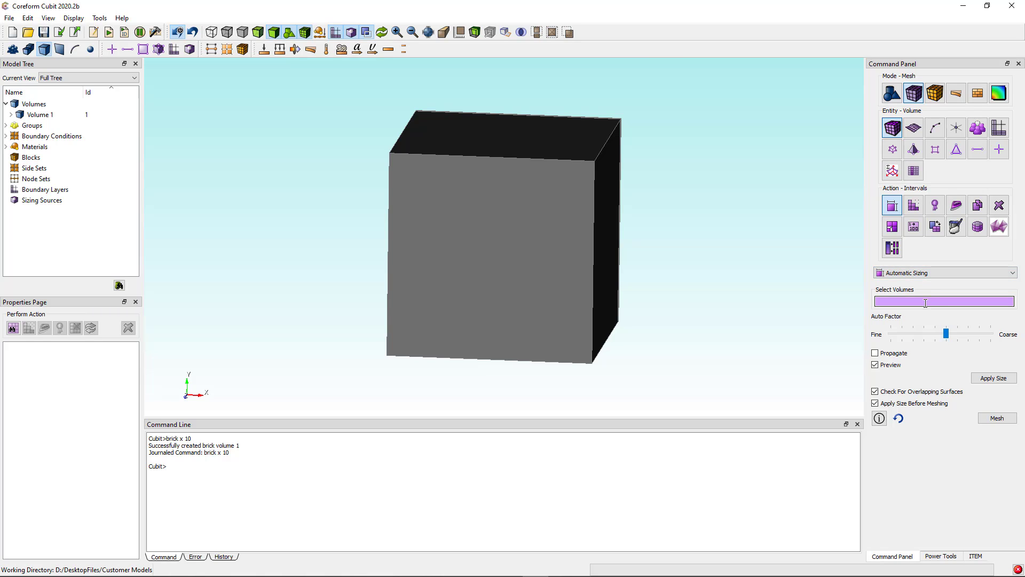
{"action": "left_click", "coordinate": [925, 300]}
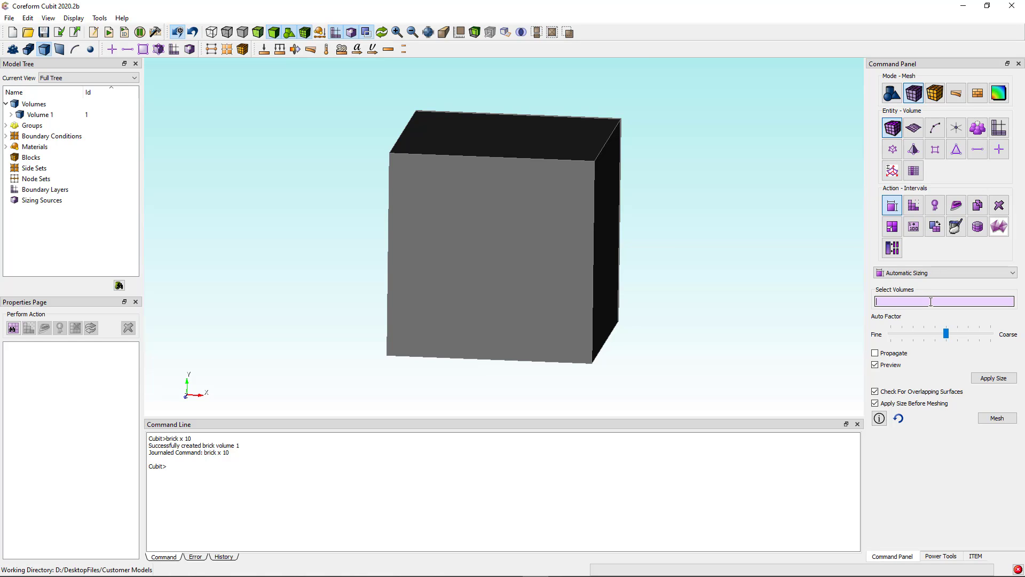
{"action": "left_click", "coordinate": [562, 229]}
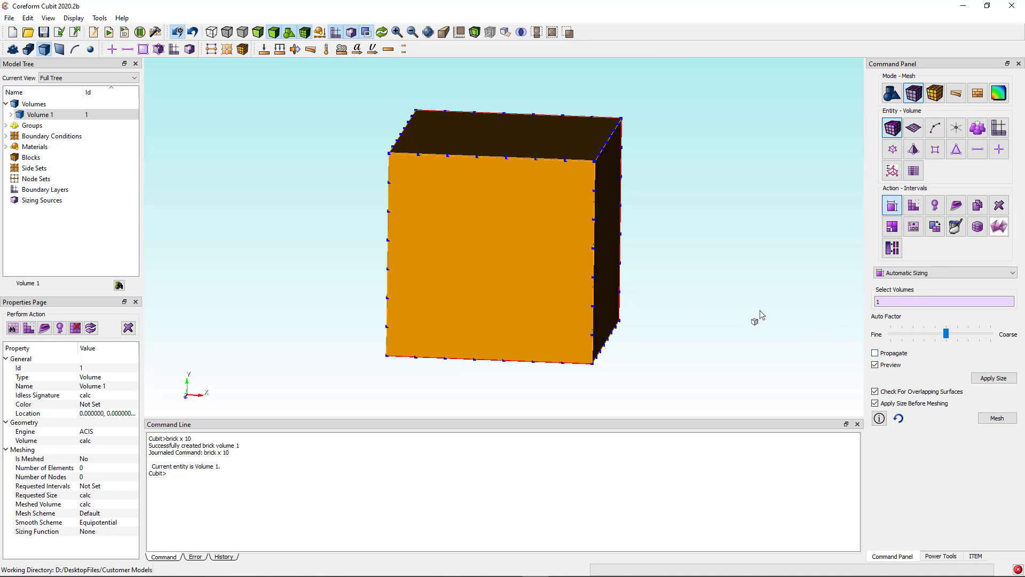
Toggle the interval preview on the brick and try finer and coarser auto factors, returning the factor to the middle.
{"action": "left_click", "coordinate": [876, 366]}
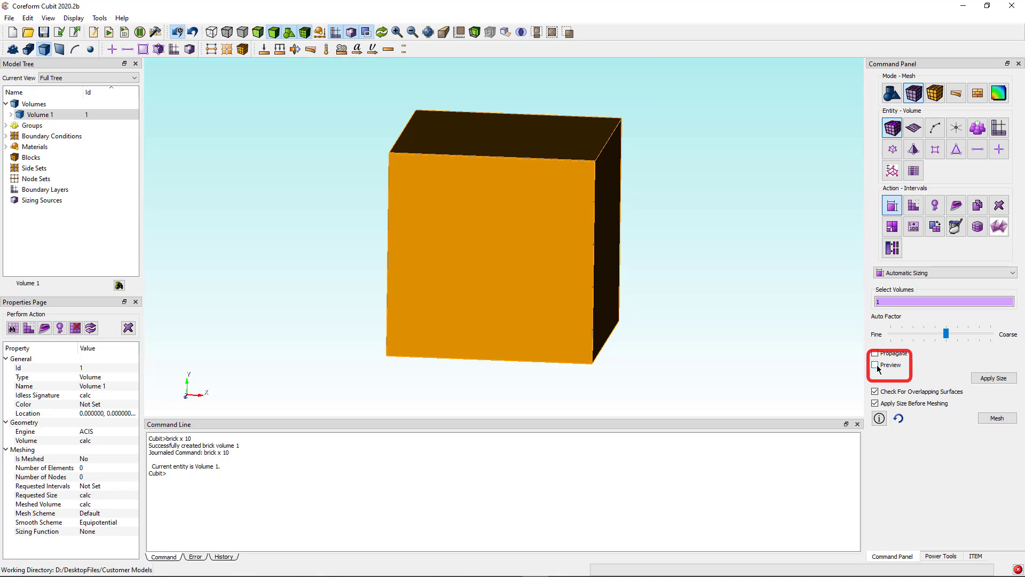
{"action": "left_click", "coordinate": [876, 365]}
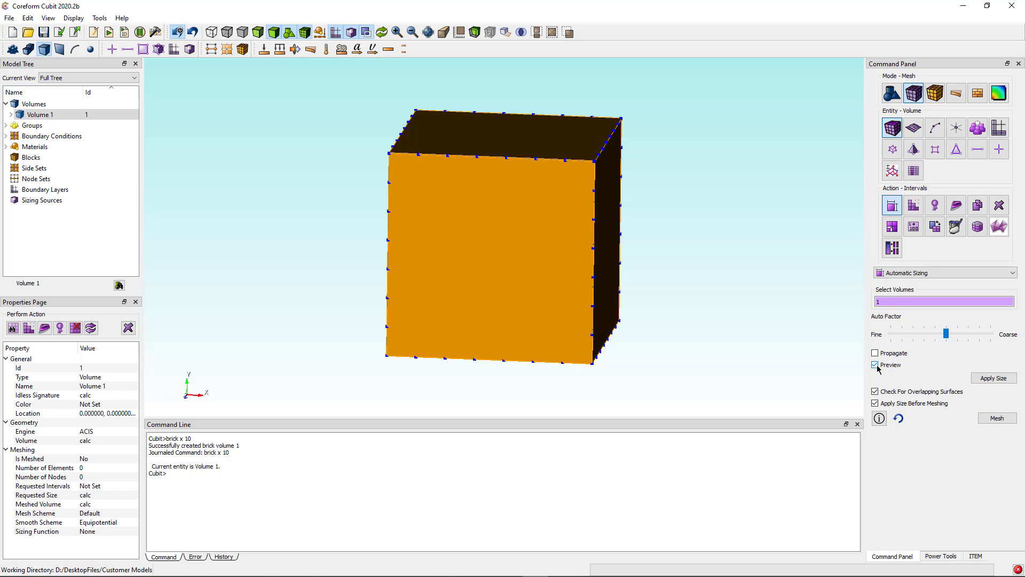
{"action": "left_click", "coordinate": [876, 365]}
{"action": "left_click", "coordinate": [875, 365]}
{"action": "left_click_drag", "start_coordinate": [945, 334], "coordinate": [923, 336]}
{"action": "left_click_drag", "start_coordinate": [928, 335], "coordinate": [961, 338]}
{"action": "left_click_drag", "start_coordinate": [961, 337], "coordinate": [948, 338]}
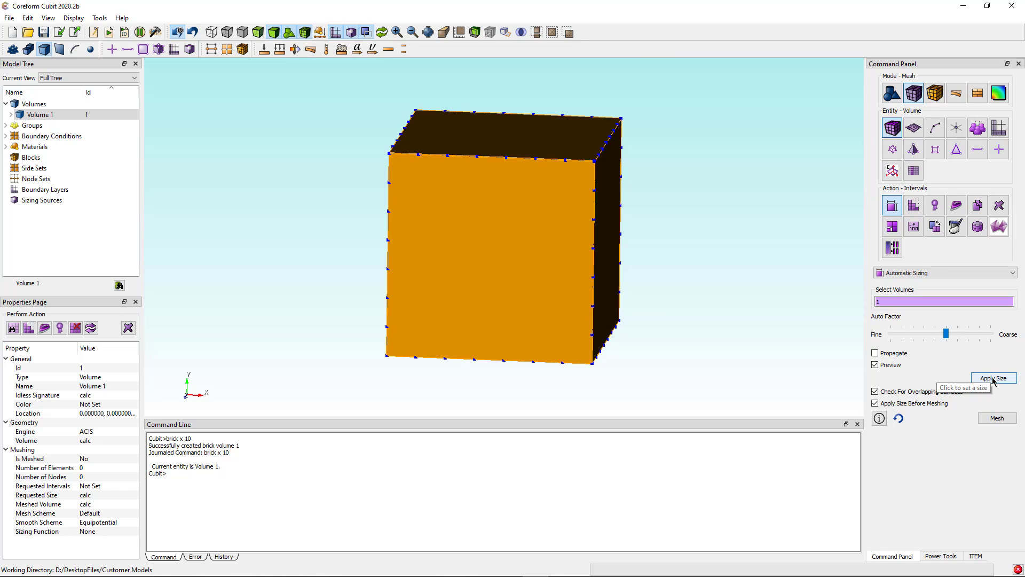
Apply the automatic size to the brick and mesh it, and reset the volume to clear that mesh.
{"action": "left_click", "coordinate": [994, 378]}
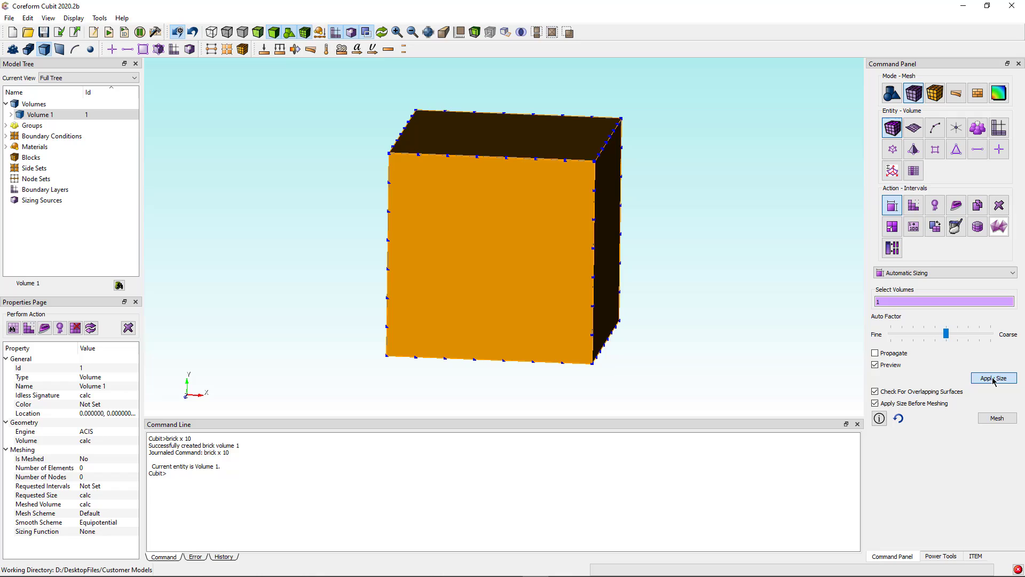
{"action": "left_click", "coordinate": [1007, 419]}
{"action": "right_click", "coordinate": [566, 286]}
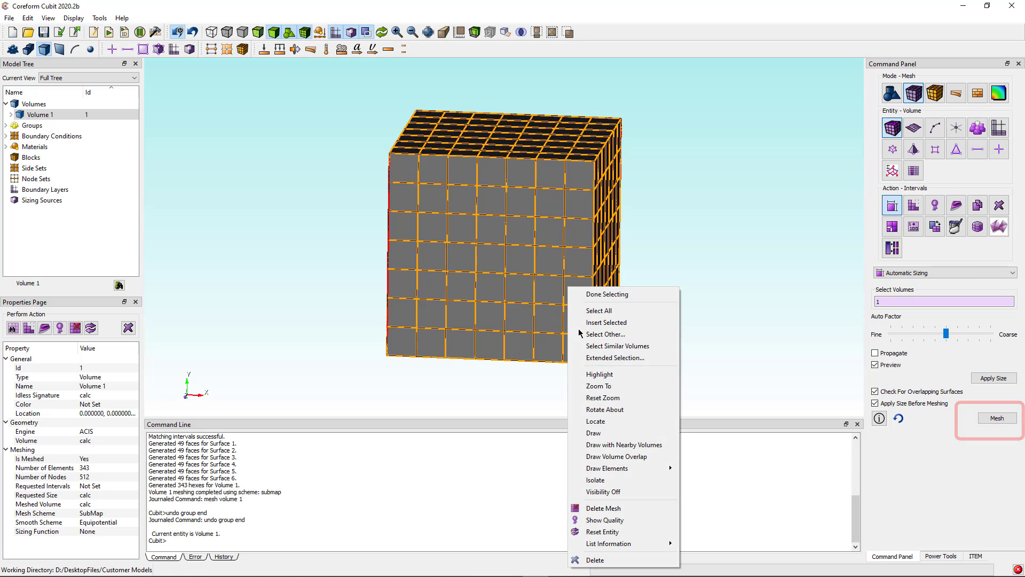
{"action": "left_click", "coordinate": [606, 531]}
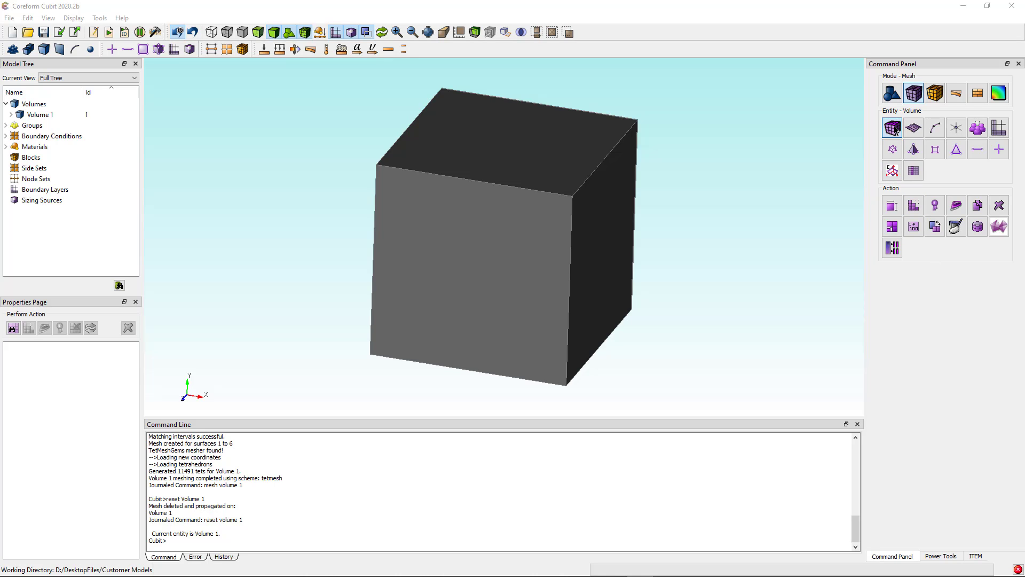
Assign the Tetmesh scheme to the brick, Volume 1, with the default settings and mesh it.
{"action": "left_click", "coordinate": [915, 206]}
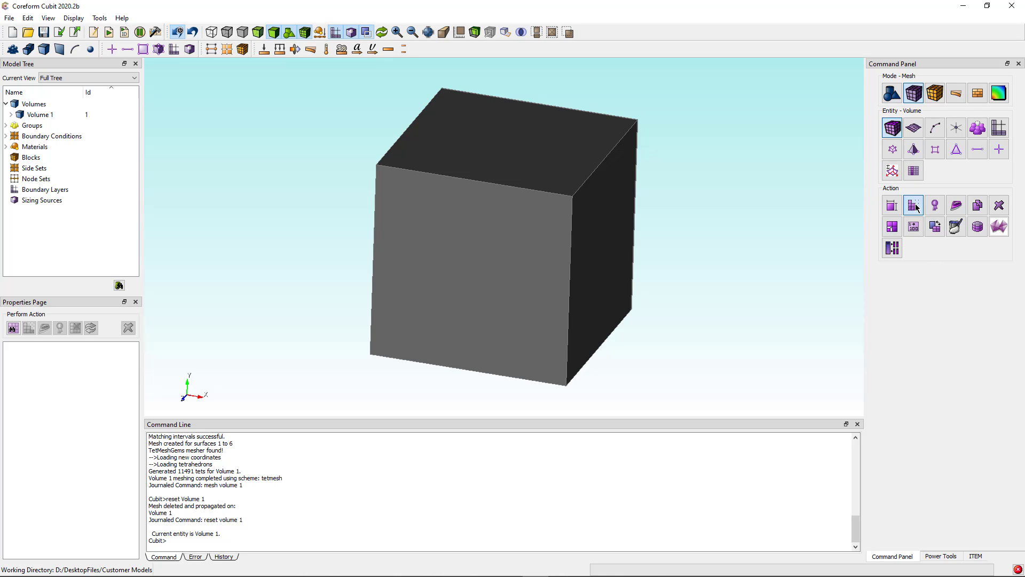
{"action": "left_click", "coordinate": [902, 274]}
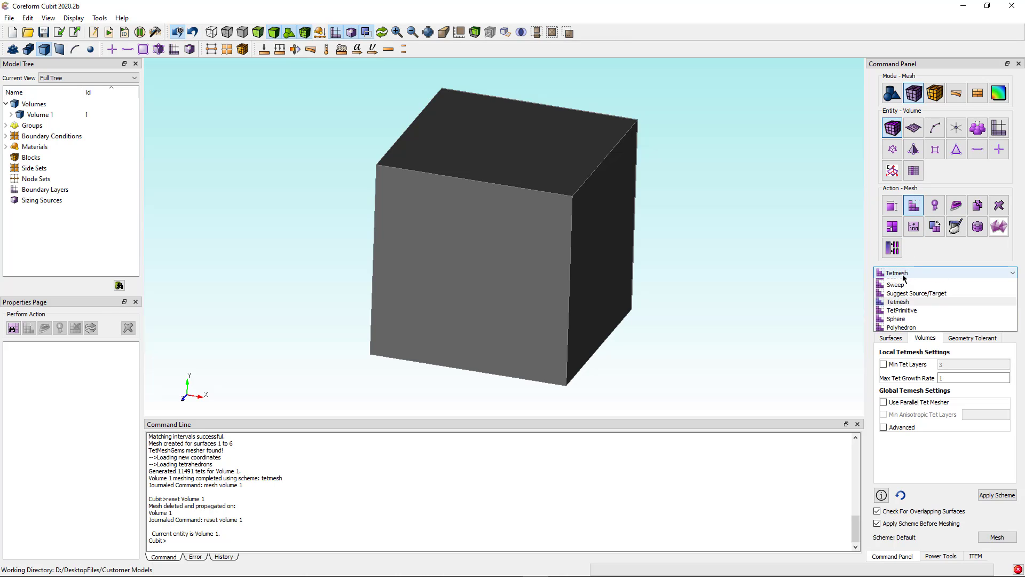
{"action": "left_click", "coordinate": [913, 329]}
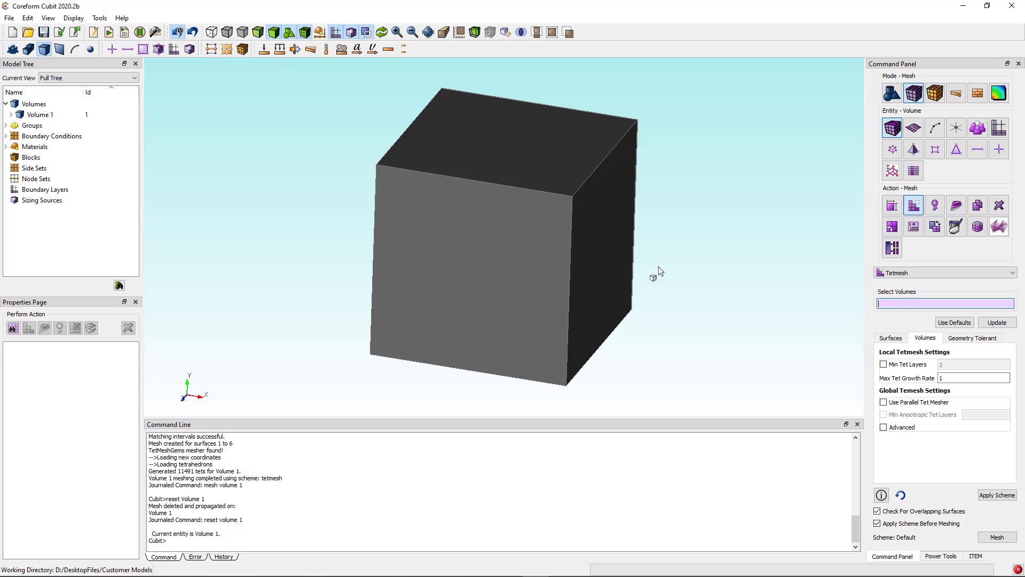
{"action": "left_click", "coordinate": [555, 259]}
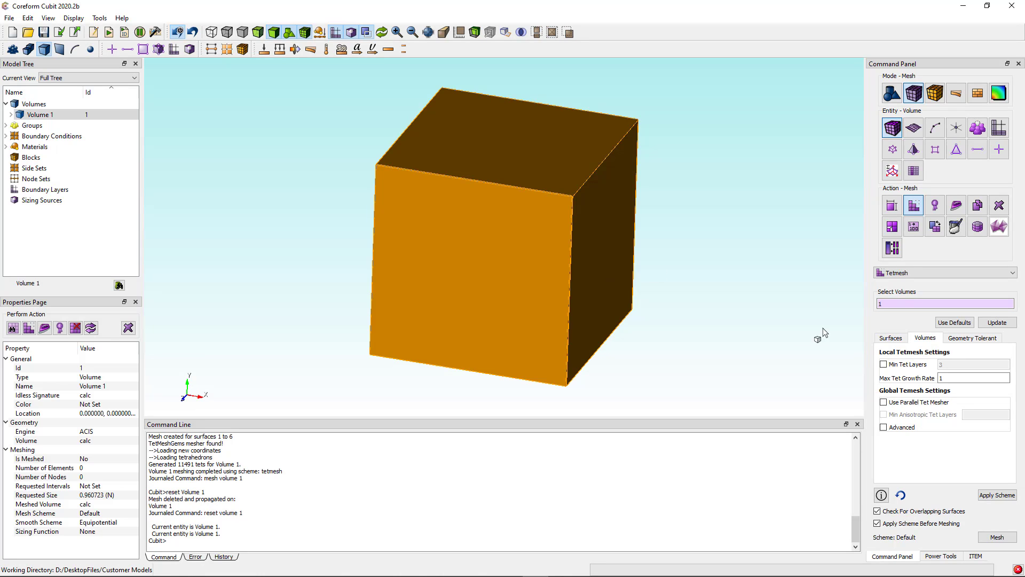
{"action": "left_click", "coordinate": [1006, 495]}
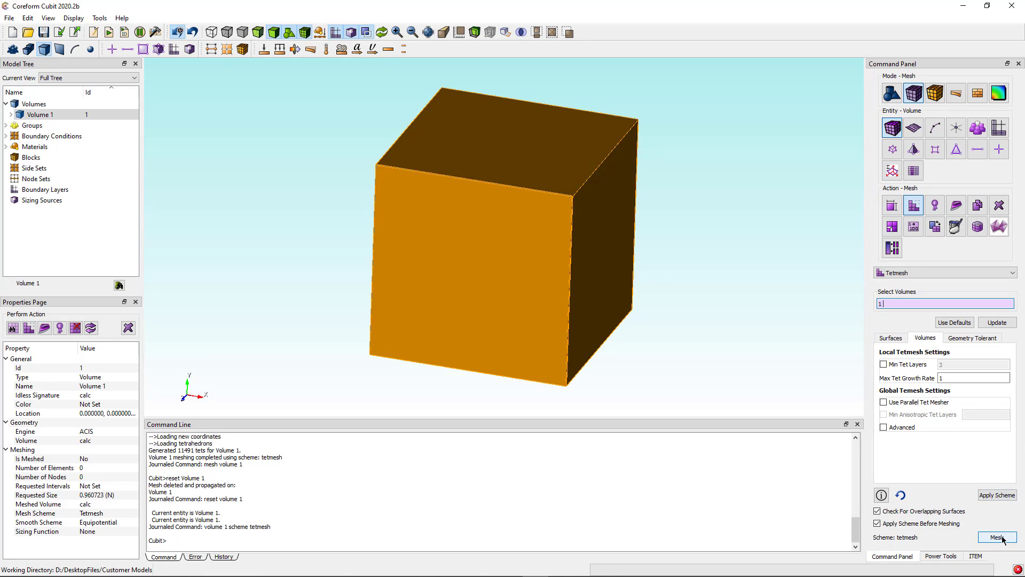
{"action": "left_click", "coordinate": [1001, 538]}
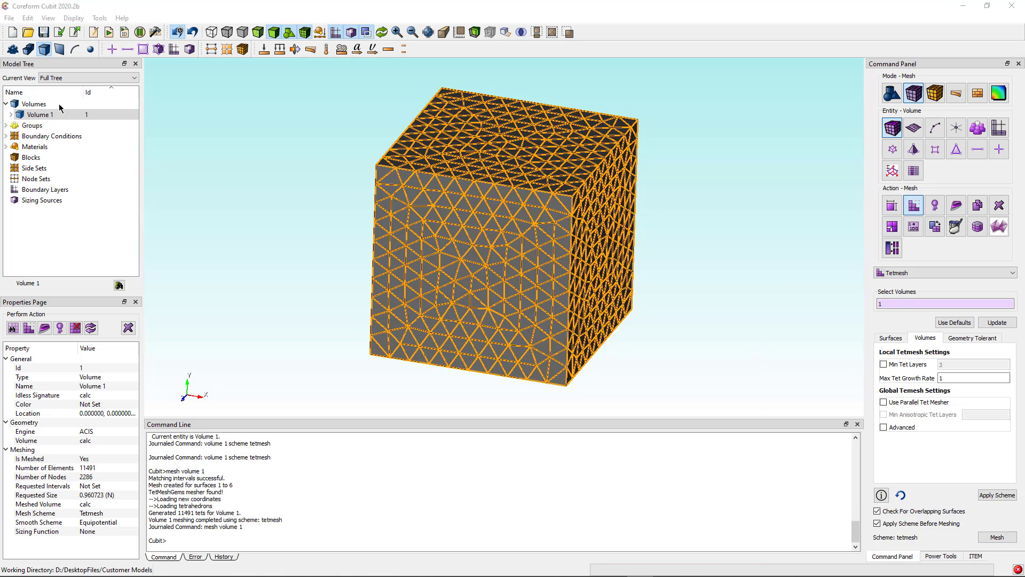
Discard the tet-meshed model without saving, start a new one, and create a 10-wide brick in it.
{"action": "left_click", "coordinate": [11, 32]}
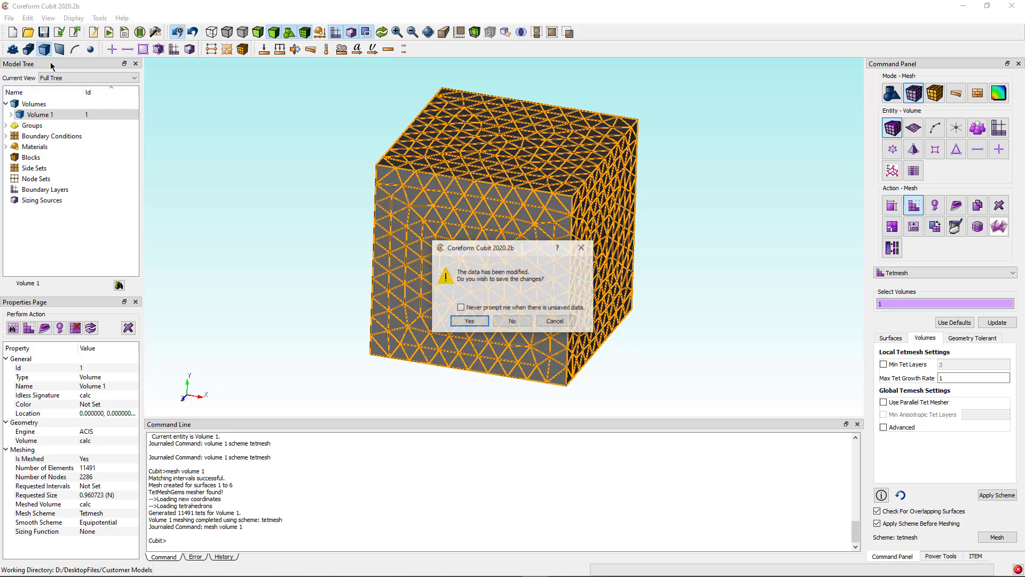
{"action": "left_click", "coordinate": [512, 321]}
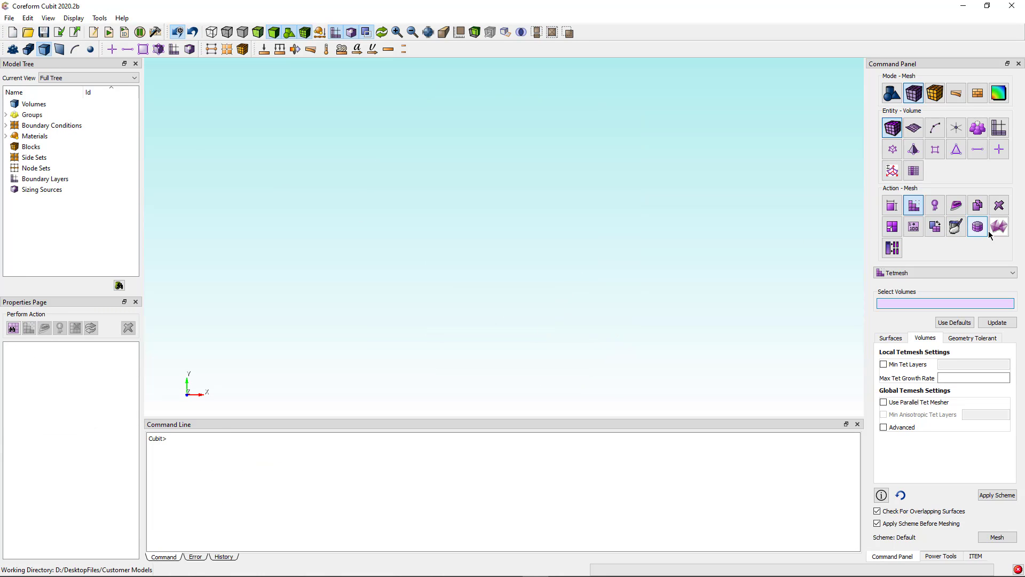
{"action": "left_click", "coordinate": [891, 93]}
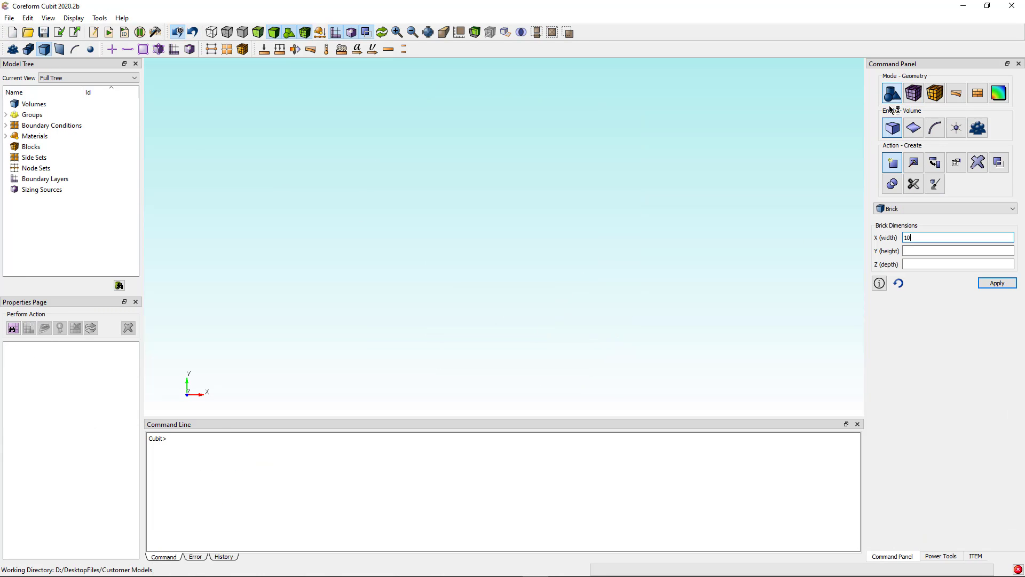
{"action": "left_click", "coordinate": [996, 283]}
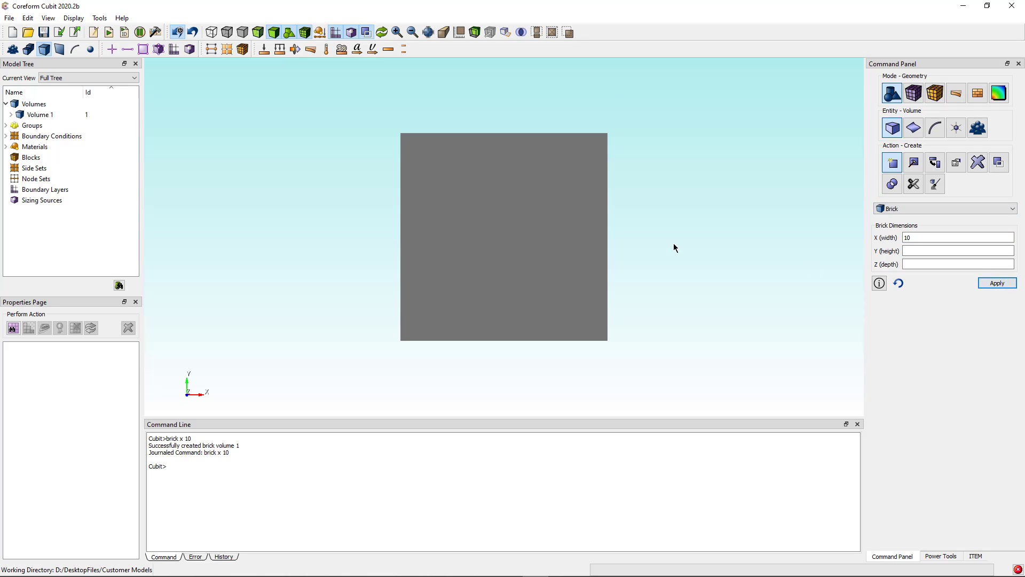
{"action": "left_click_drag", "start_coordinate": [552, 224], "coordinate": [488, 248]}
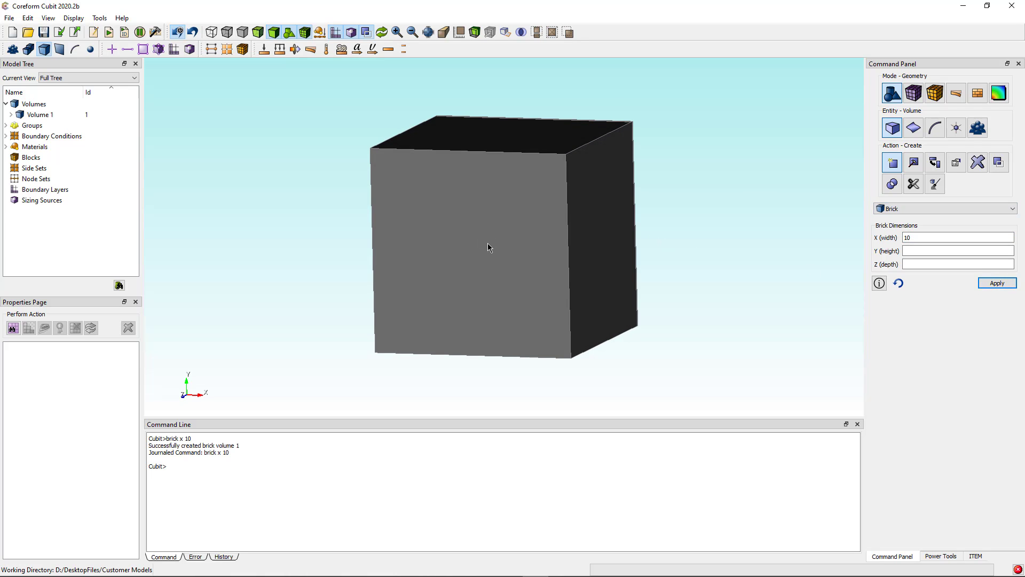
Create a circular cylinder with height 11 and radius 3 running through the brick.
{"action": "left_click", "coordinate": [911, 209]}
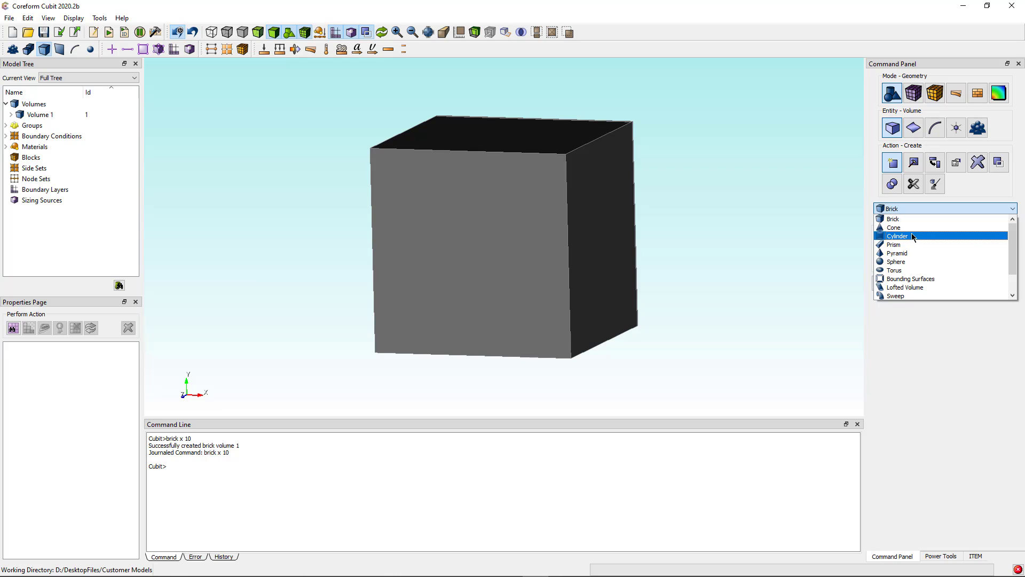
{"action": "left_click", "coordinate": [912, 236]}
{"action": "left_click", "coordinate": [912, 228]}
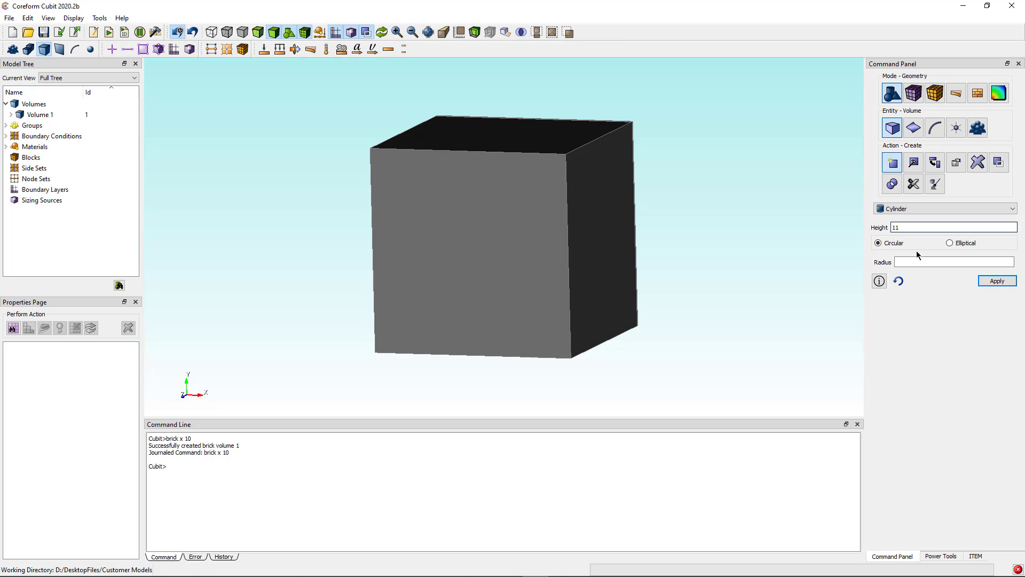
{"action": "left_click", "coordinate": [916, 261]}
{"action": "type", "text": "3"}
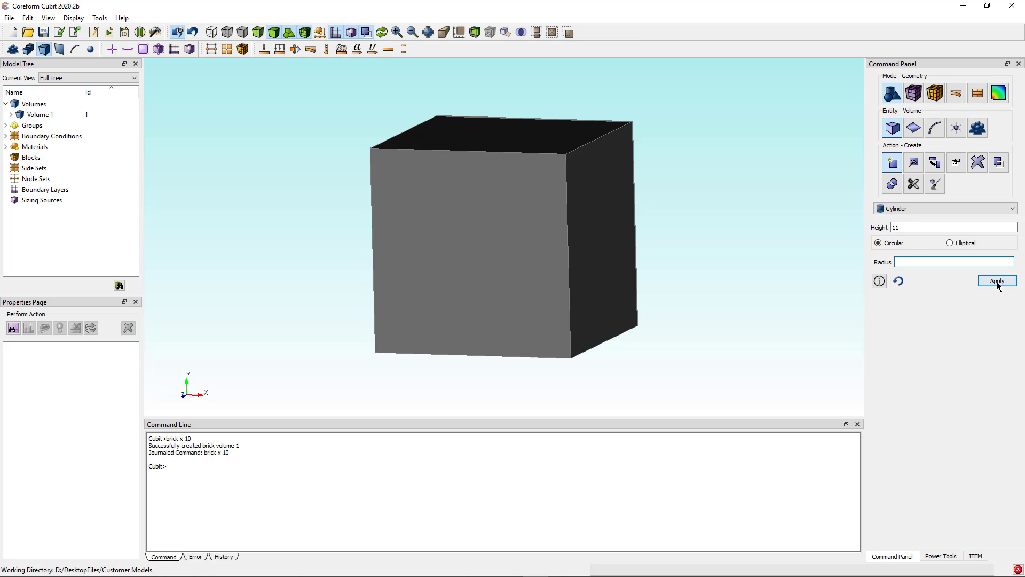
{"action": "left_click", "coordinate": [997, 281]}
{"action": "left_click_drag", "start_coordinate": [587, 229], "coordinate": [604, 302]}
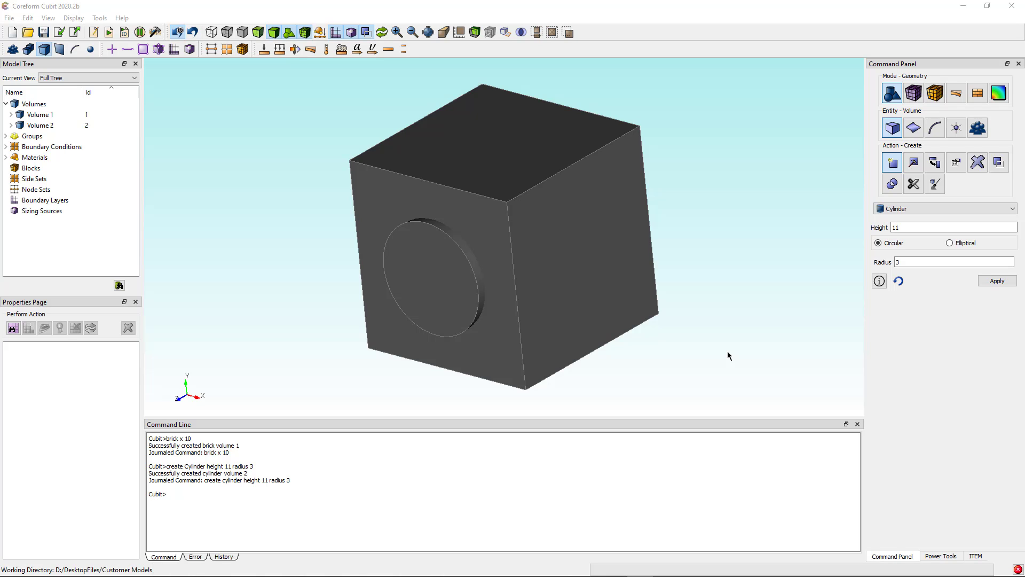
Subtract the cylinder, Volume 2, from the brick, Volume 1, without keeping the originals.
{"action": "left_click", "coordinate": [892, 184]}
{"action": "left_click", "coordinate": [898, 210]}
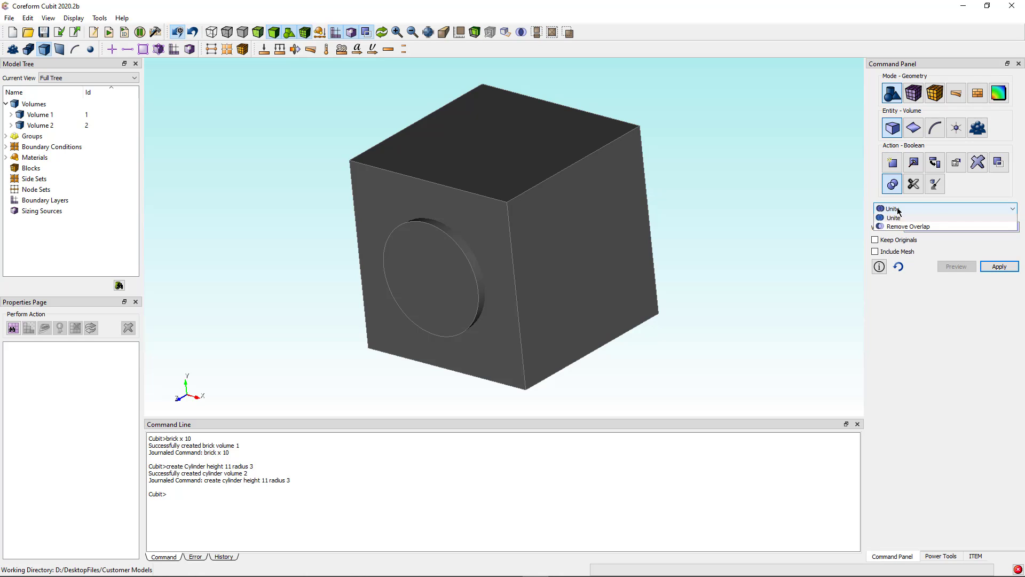
{"action": "left_click", "coordinate": [902, 226]}
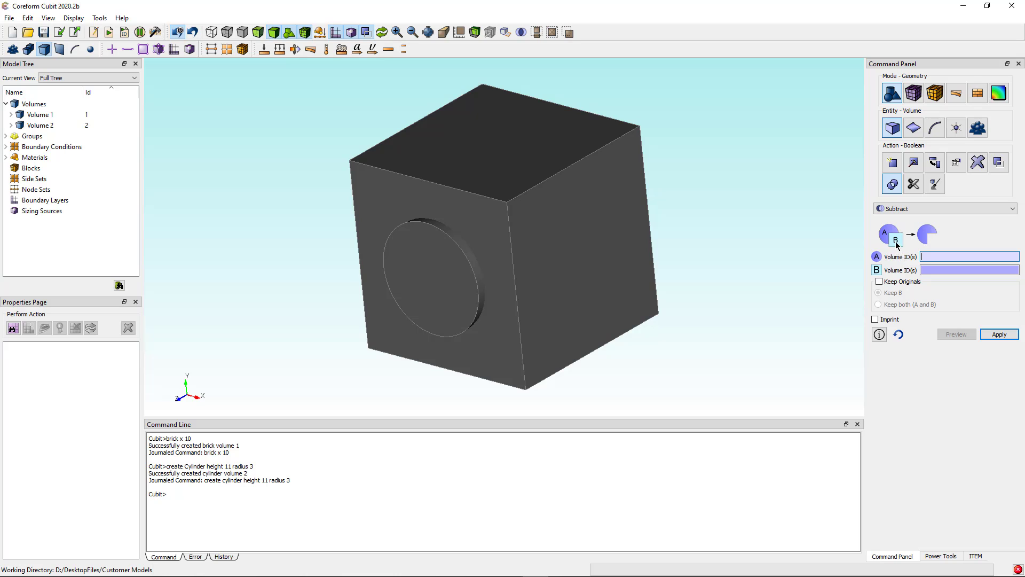
{"action": "left_click", "coordinate": [927, 256]}
{"action": "left_click", "coordinate": [642, 238]}
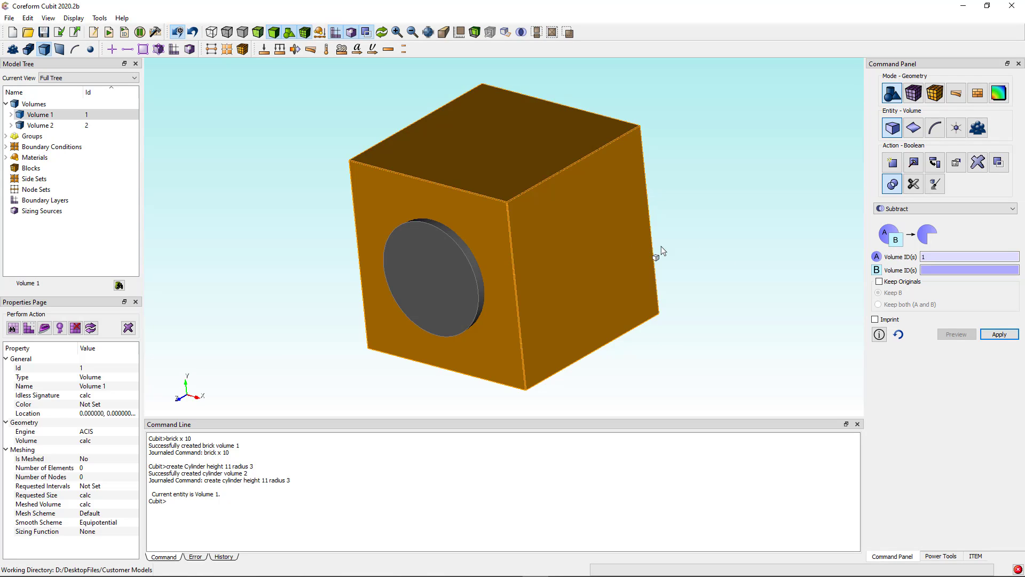
{"action": "left_click", "coordinate": [925, 257]}
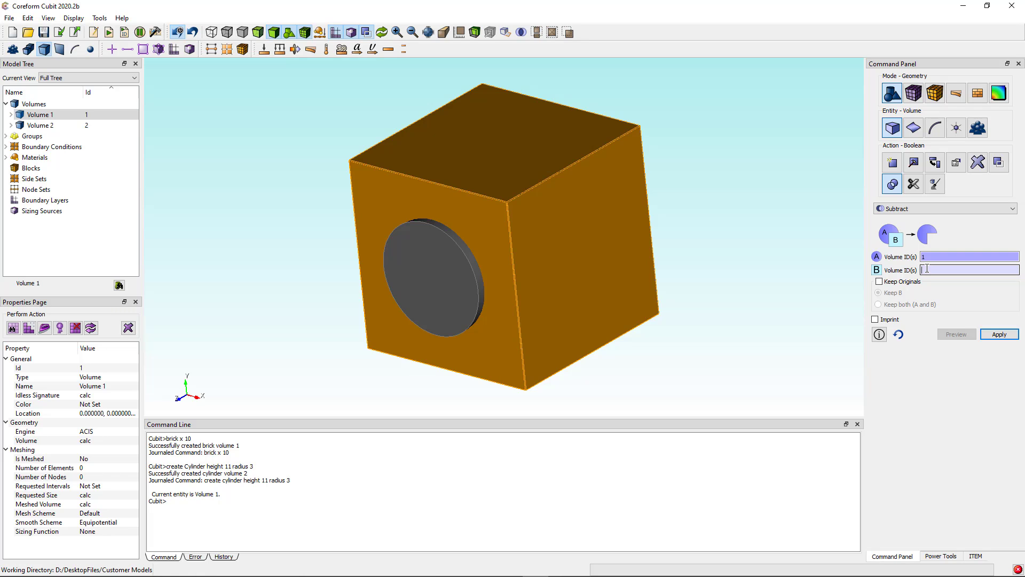
{"action": "left_click", "coordinate": [461, 300]}
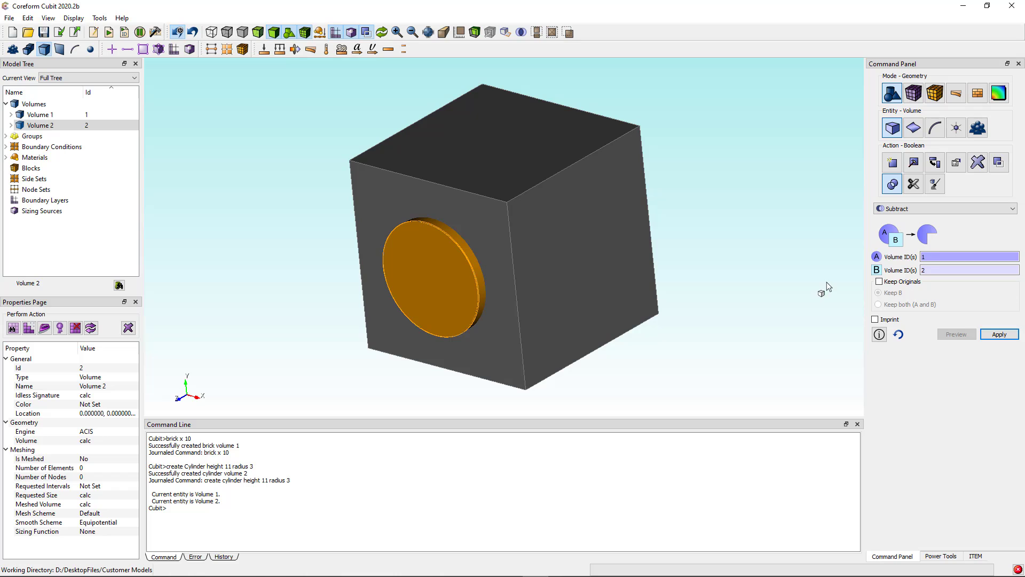
{"action": "left_click", "coordinate": [999, 334]}
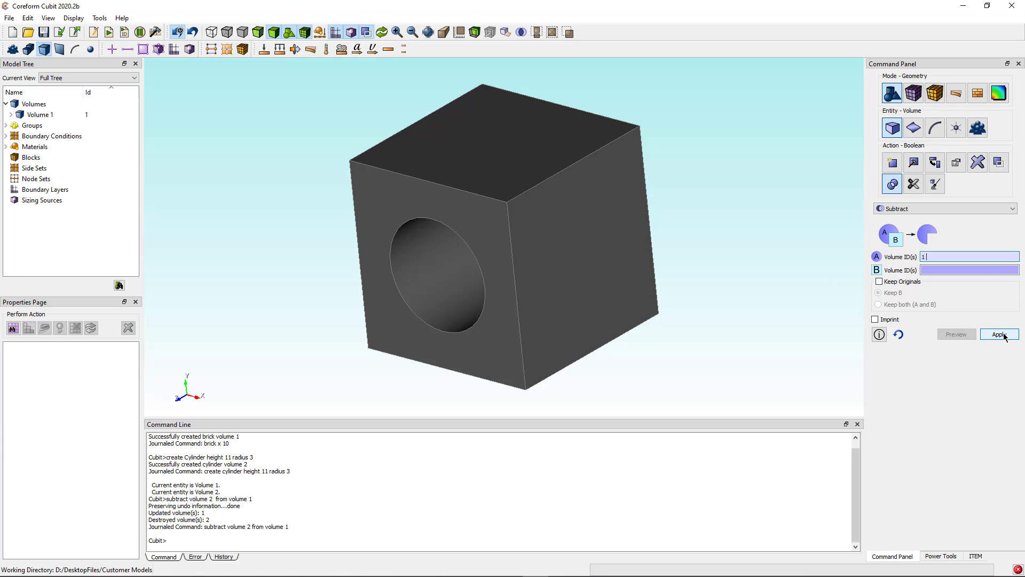
{"action": "left_click_drag", "start_coordinate": [607, 298], "coordinate": [623, 263]}
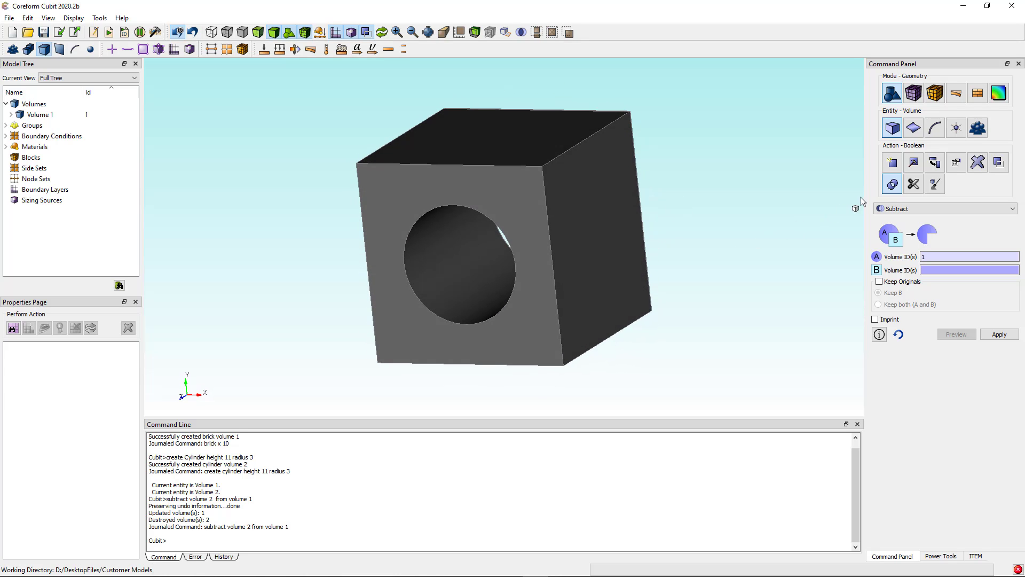
Apply the Automatically Calculate scheme to the brick with the through hole, Volume 1, and mesh it.
{"action": "left_click", "coordinate": [913, 93]}
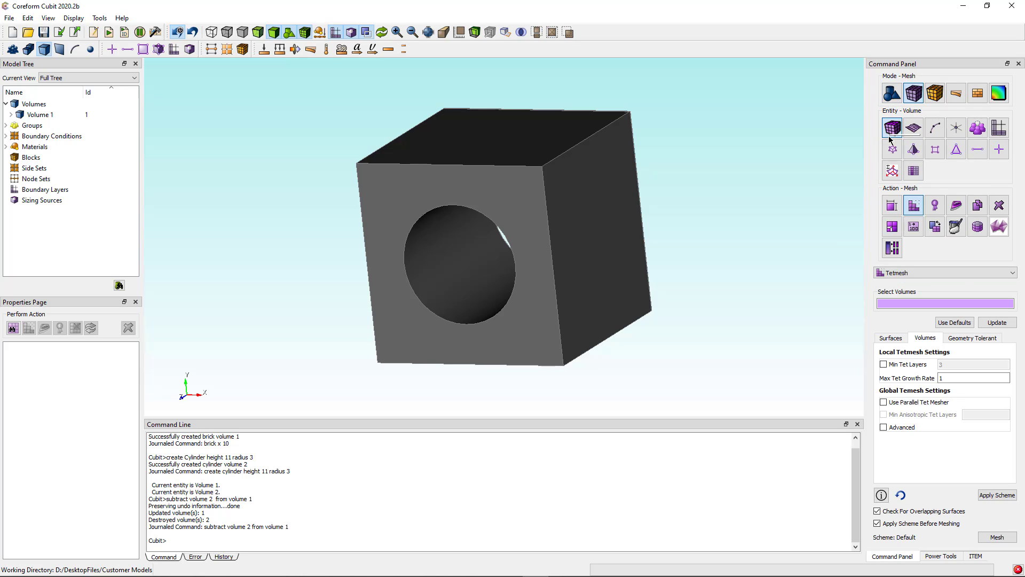
{"action": "left_click", "coordinate": [913, 208]}
{"action": "left_click", "coordinate": [906, 272]}
{"action": "left_click", "coordinate": [910, 283]}
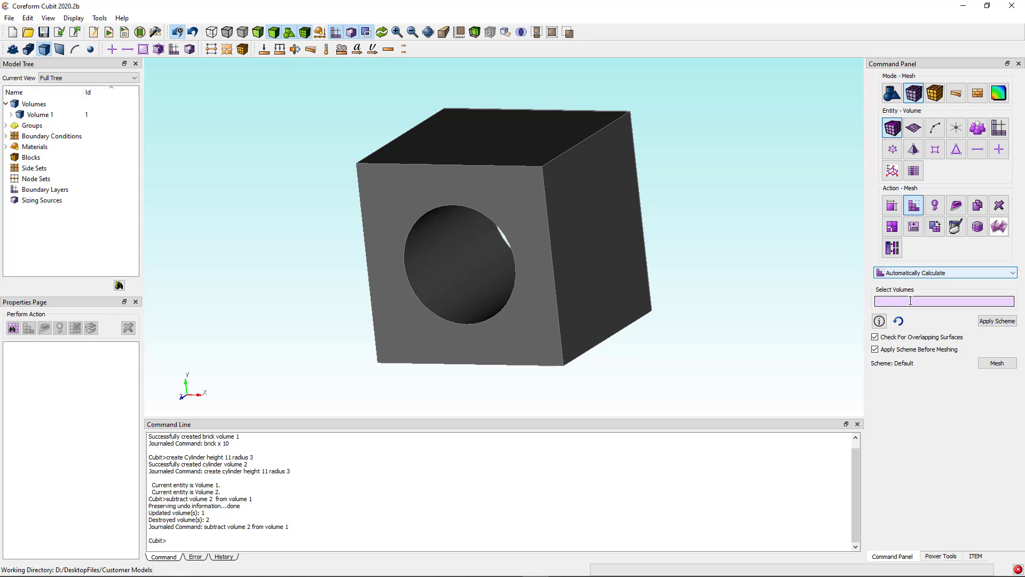
{"action": "left_click", "coordinate": [561, 286]}
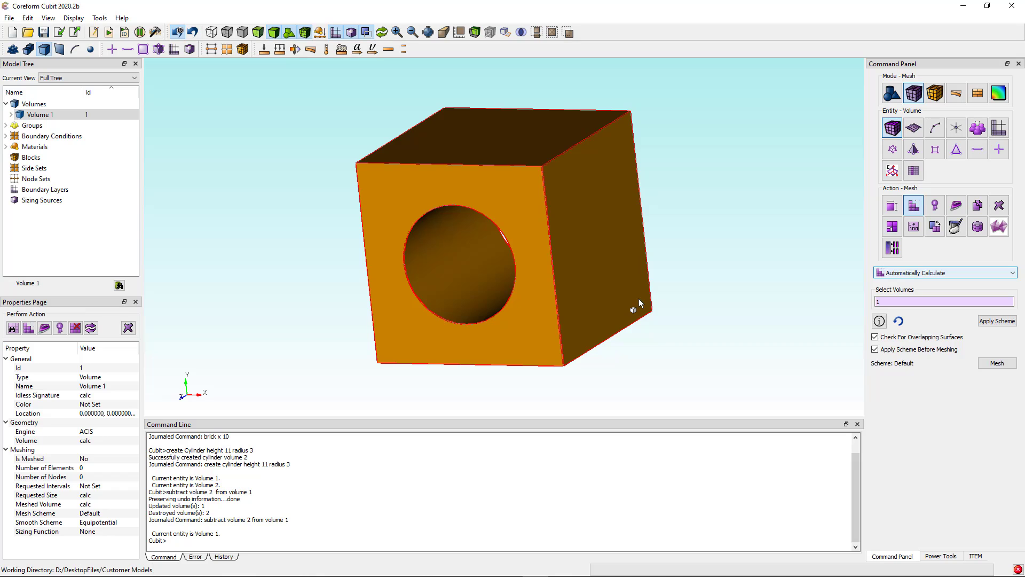
{"action": "left_click", "coordinate": [725, 294]}
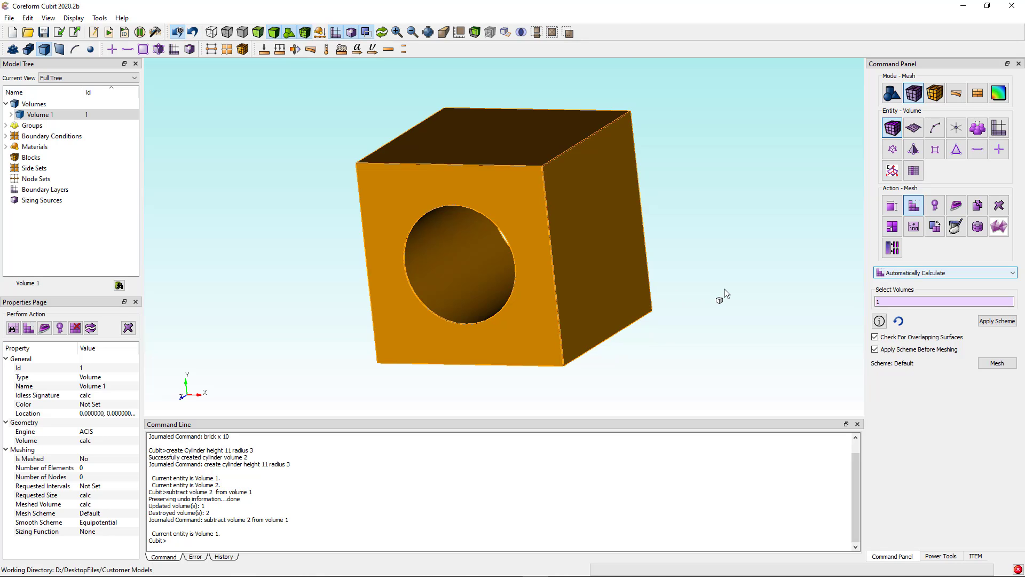
{"action": "left_click", "coordinate": [996, 321]}
{"action": "left_click", "coordinate": [997, 363]}
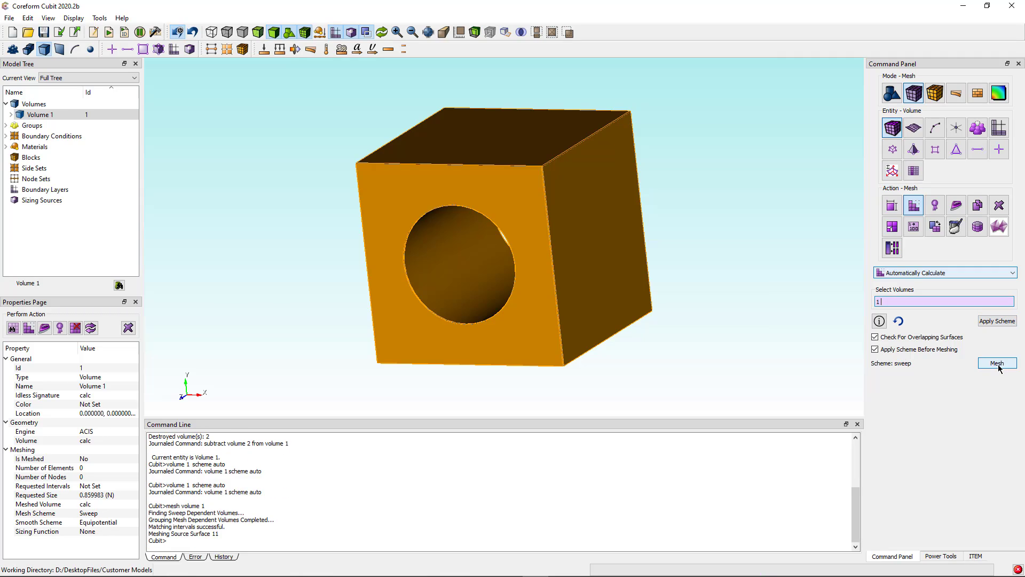
{"action": "left_click_drag", "start_coordinate": [771, 343], "coordinate": [765, 295]}
{"action": "left_click", "coordinate": [764, 295]}
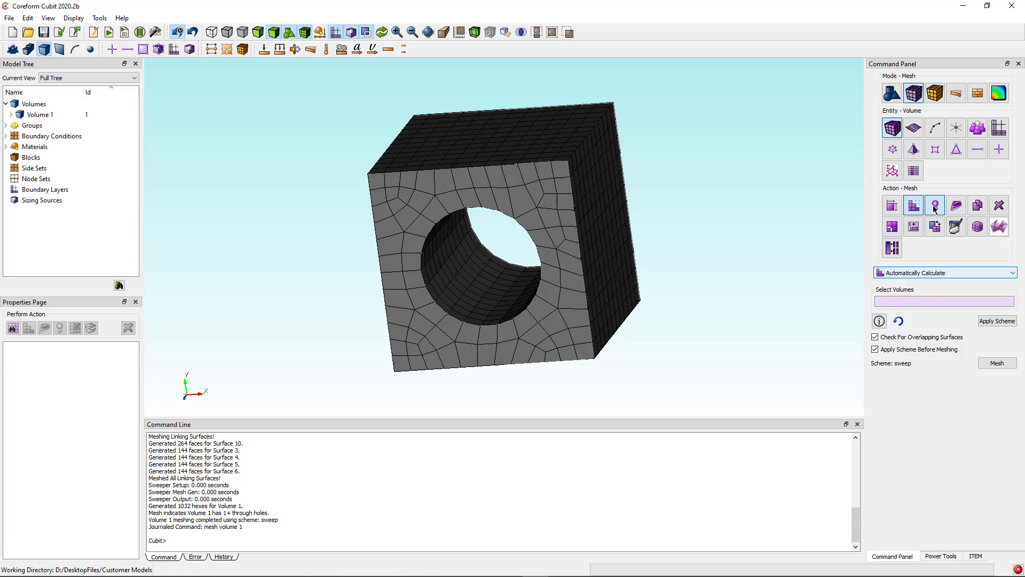
Plot the Shape quality metric on the mesh elements of Volume 1 as a combined graphical summary.
{"action": "left_click", "coordinate": [935, 205]}
{"action": "type", "text": "1"}
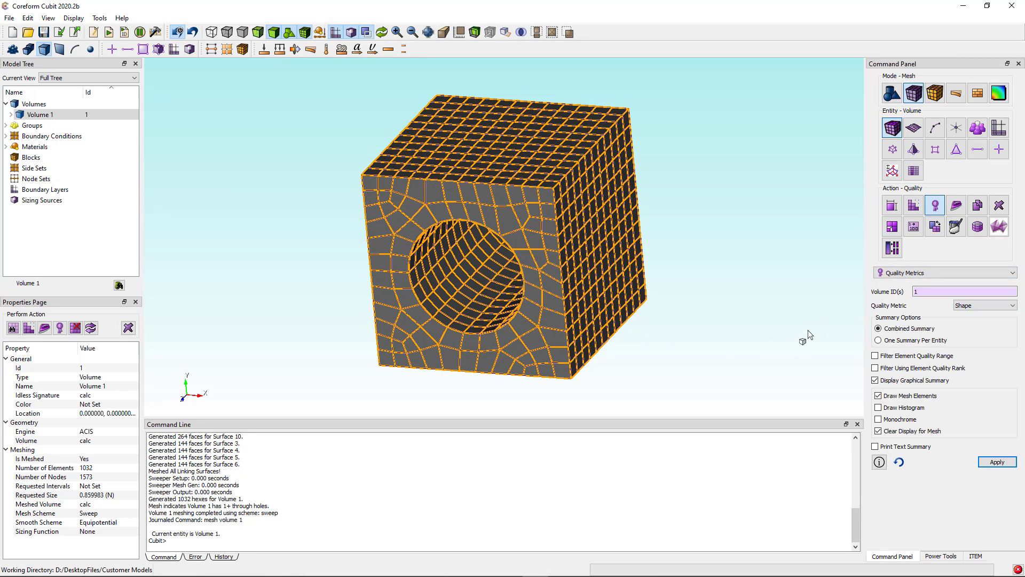
{"action": "left_click", "coordinate": [983, 309]}
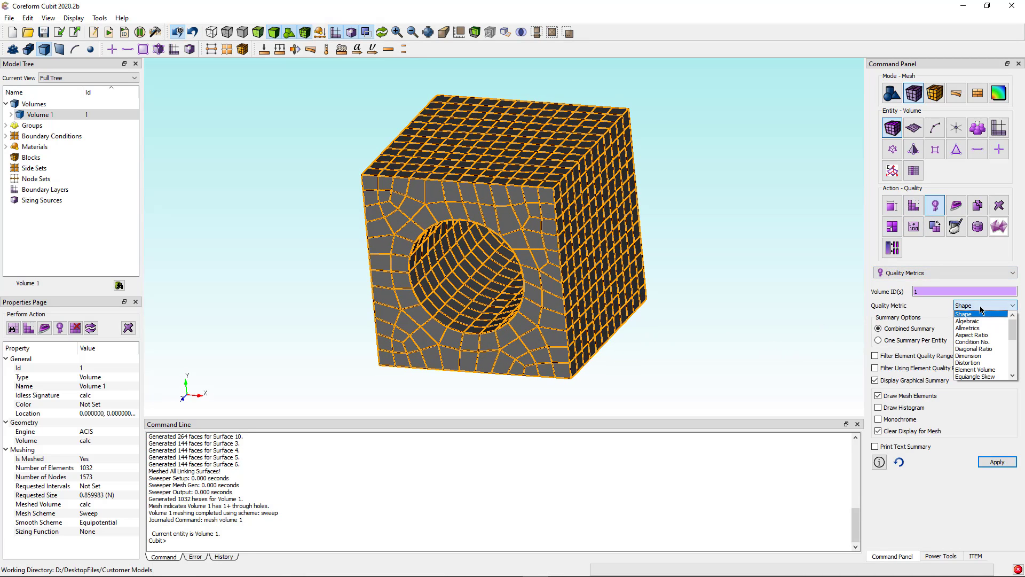
{"action": "left_click", "coordinate": [986, 306]}
{"action": "left_click", "coordinate": [985, 306]}
{"action": "scroll", "coordinate": [987, 347], "scroll_direction": "down", "scroll_amount": 3}
{"action": "scroll", "coordinate": [983, 347], "scroll_direction": "up", "scroll_amount": 5}
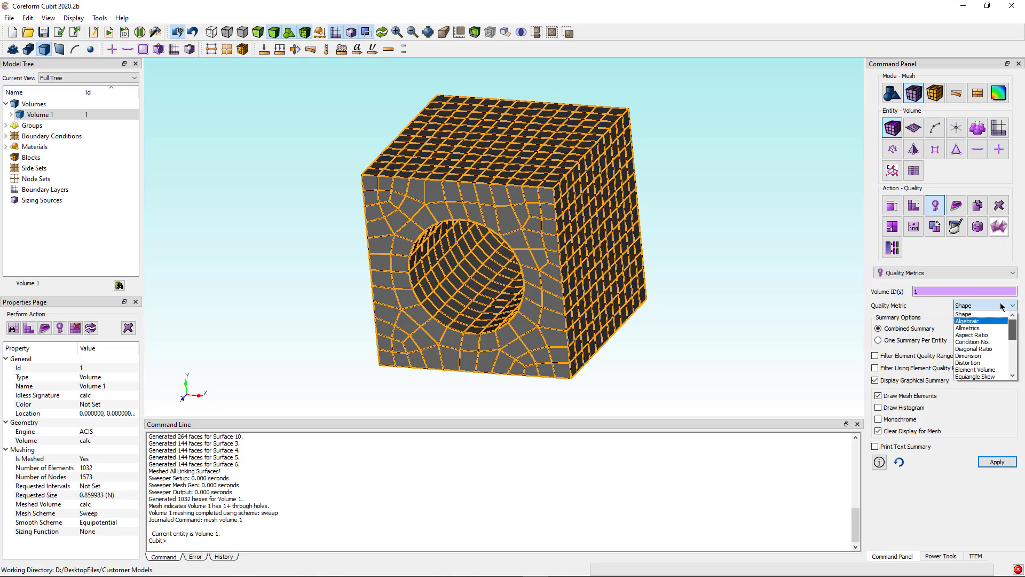
{"action": "left_click", "coordinate": [967, 316]}
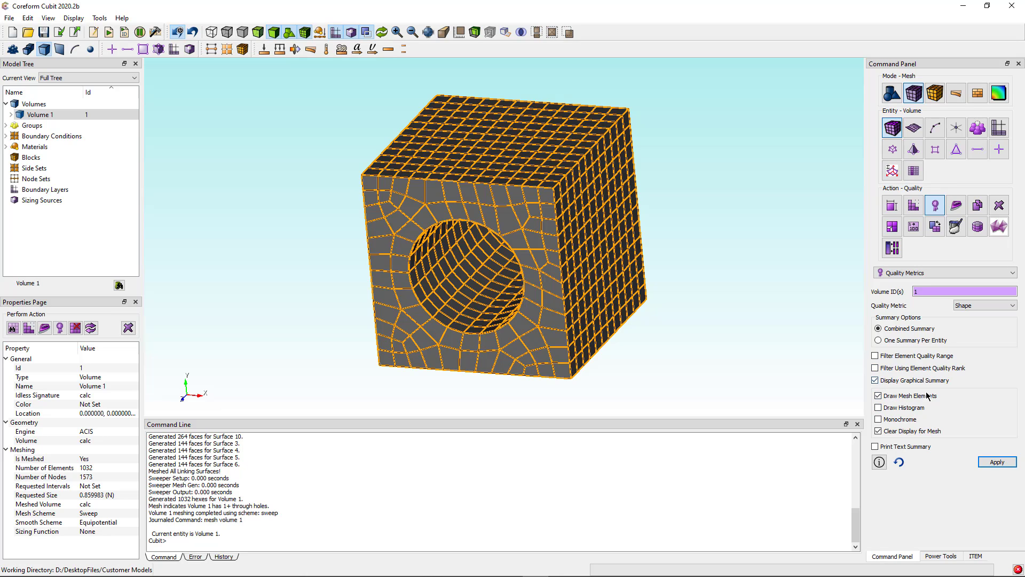
{"action": "left_click", "coordinate": [997, 461]}
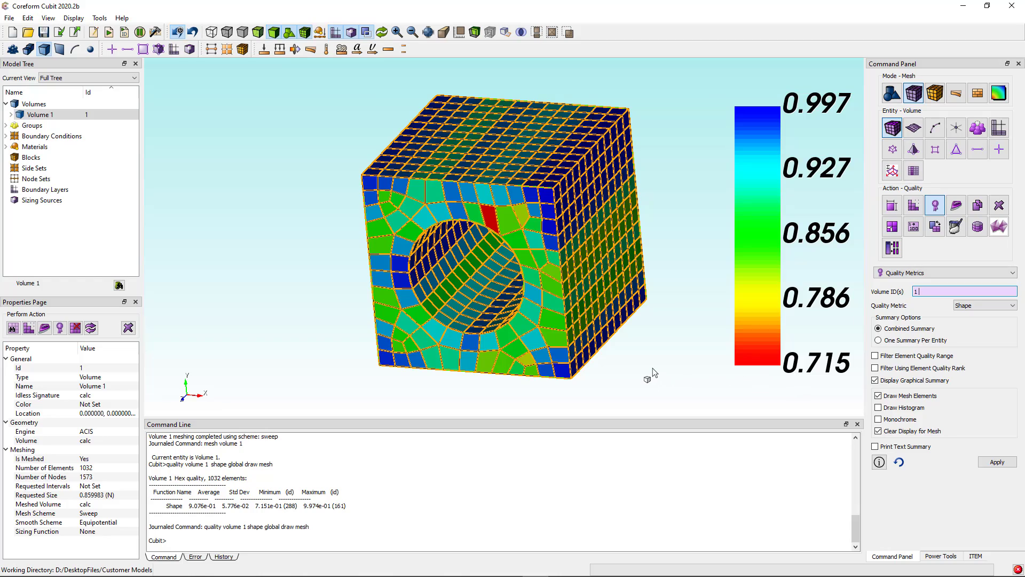
Examine the coloured elements around the hole for poor quality, and refresh the display to clear the quality plot.
{"action": "left_click_drag", "start_coordinate": [547, 344], "coordinate": [533, 212]}
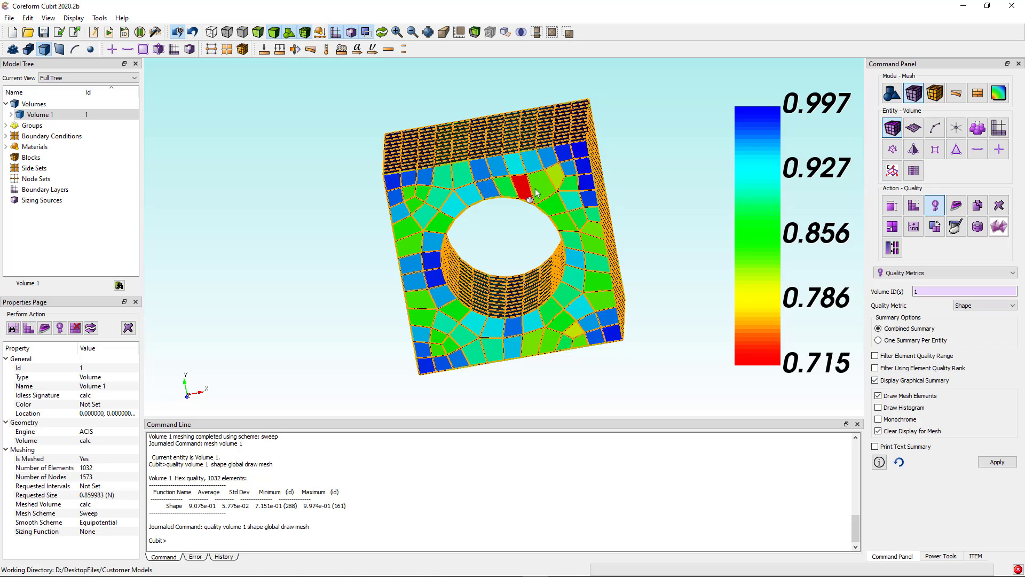
{"action": "left_click_drag", "start_coordinate": [545, 178], "coordinate": [422, 112]}
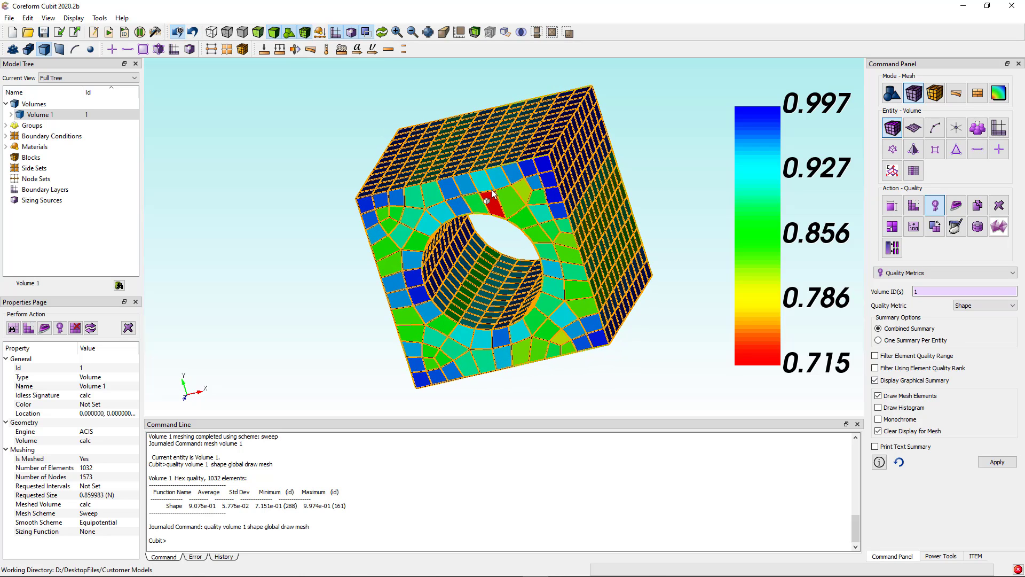
{"action": "left_click", "coordinate": [381, 33]}
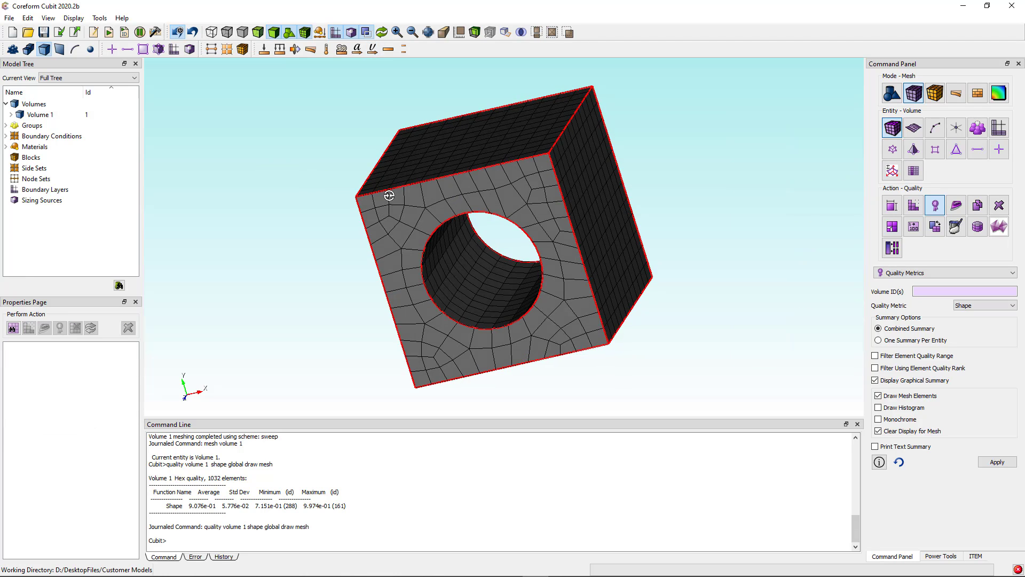
{"action": "left_click_drag", "start_coordinate": [389, 195], "coordinate": [287, 222]}
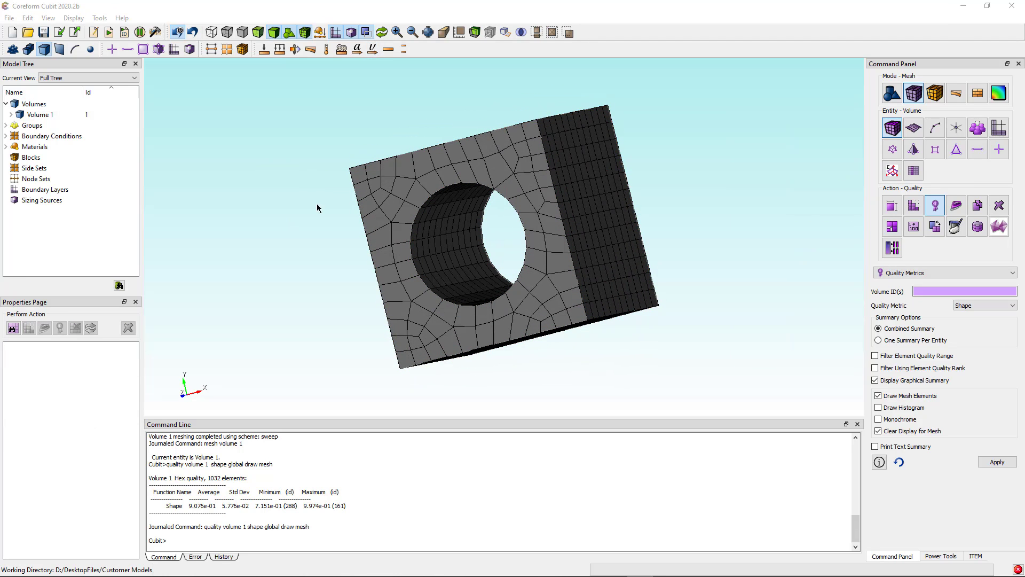
Export the whole mesh as the Exodus file test.e, with the advanced options shown and left at default dimension and large file format.
{"action": "left_click", "coordinate": [75, 32]}
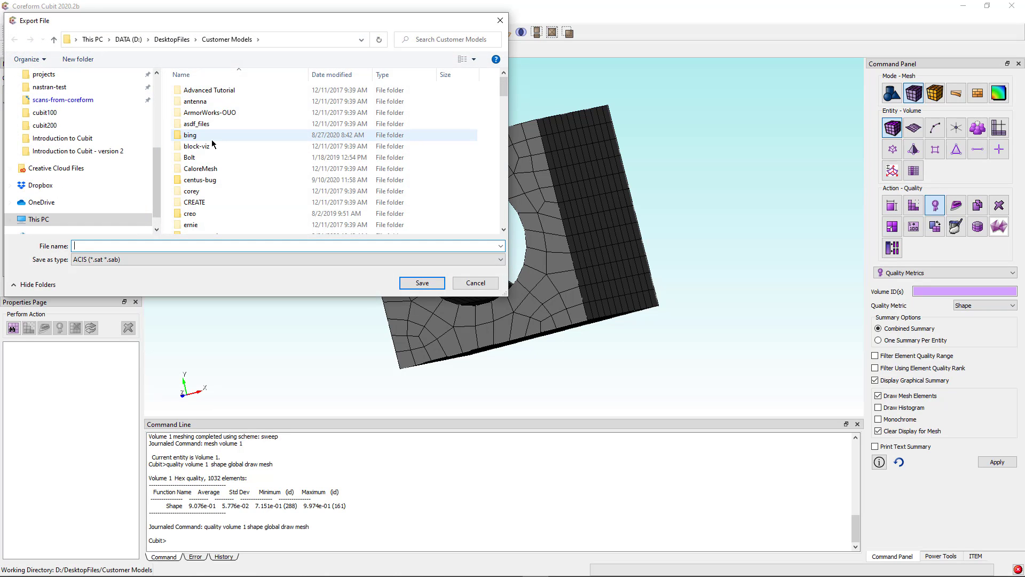
{"action": "left_click", "coordinate": [124, 260]}
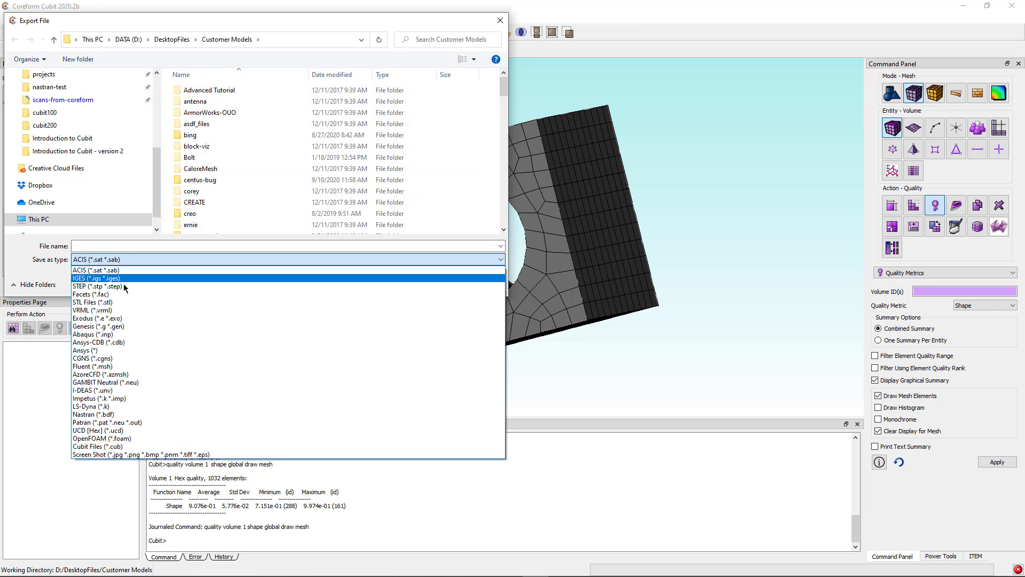
{"action": "left_click", "coordinate": [119, 318]}
{"action": "left_click", "coordinate": [116, 245]}
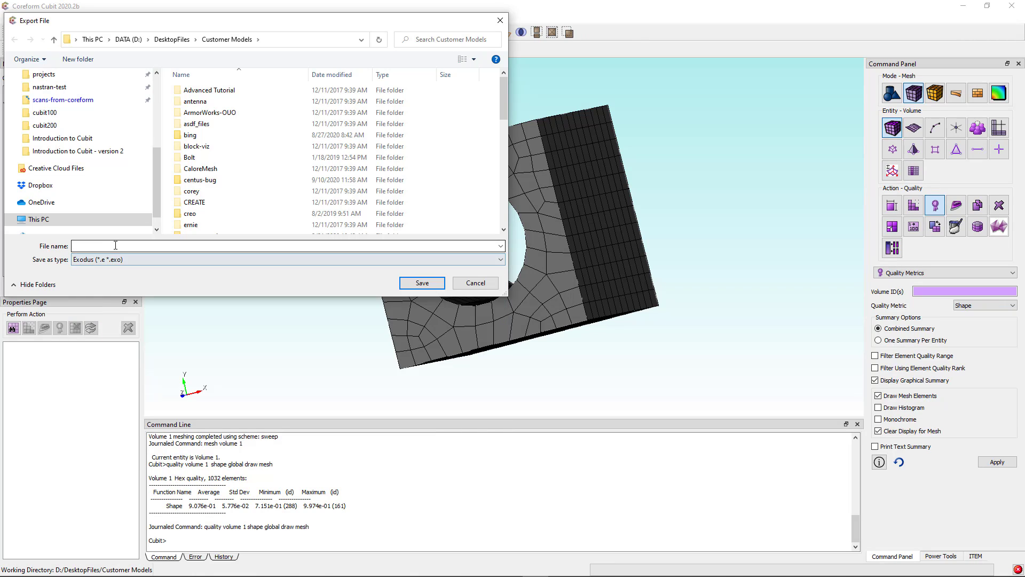
{"action": "type", "text": "test"}
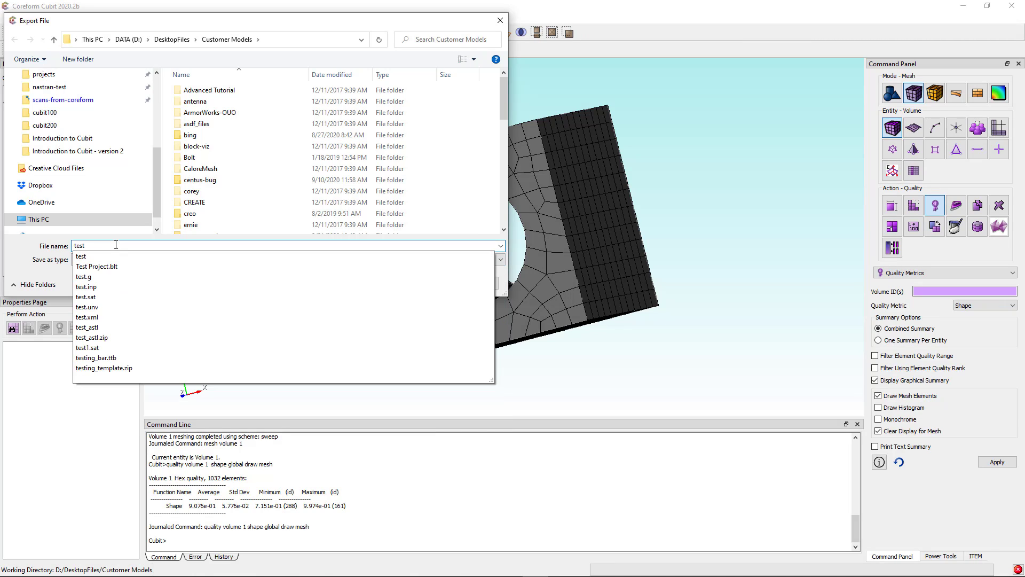
{"action": "type", "text": ".e"}
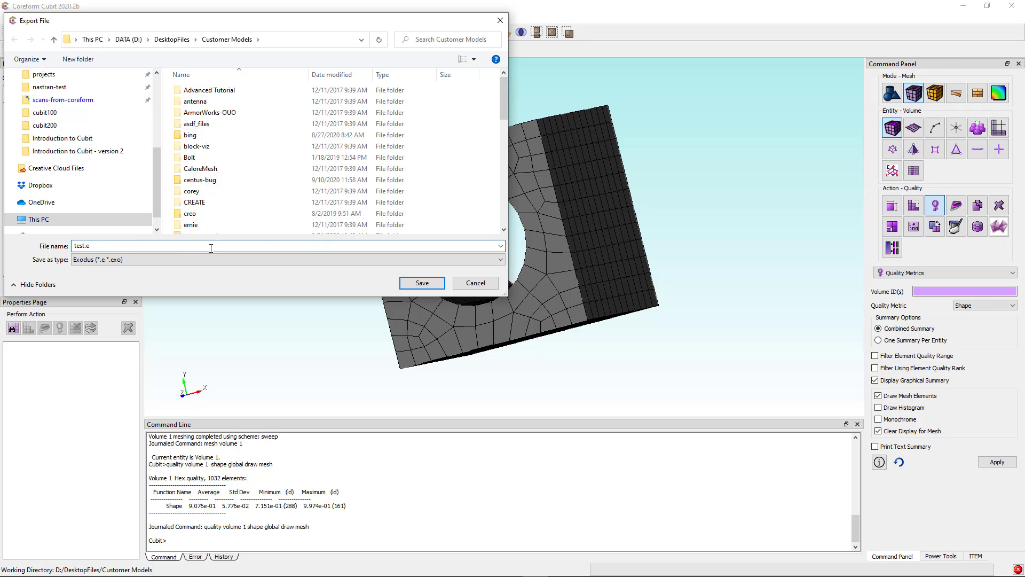
{"action": "left_click", "coordinate": [423, 283]}
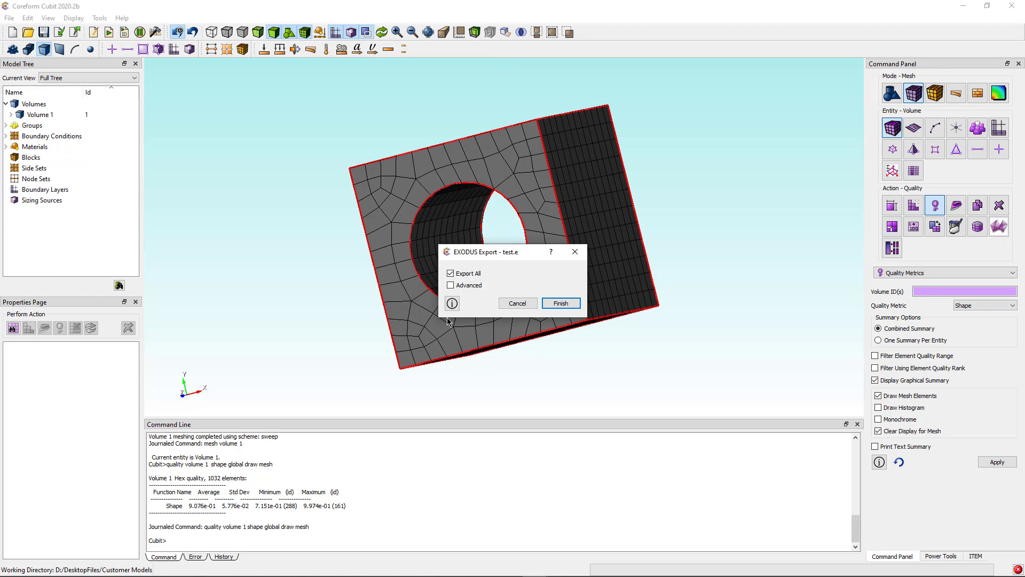
{"action": "left_click", "coordinate": [450, 285]}
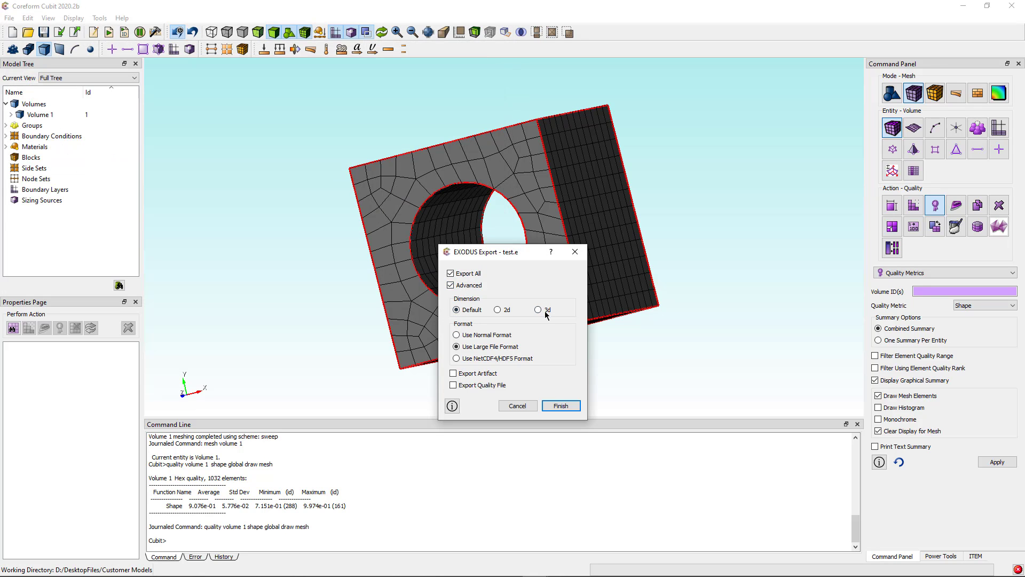
{"action": "left_click", "coordinate": [559, 405]}
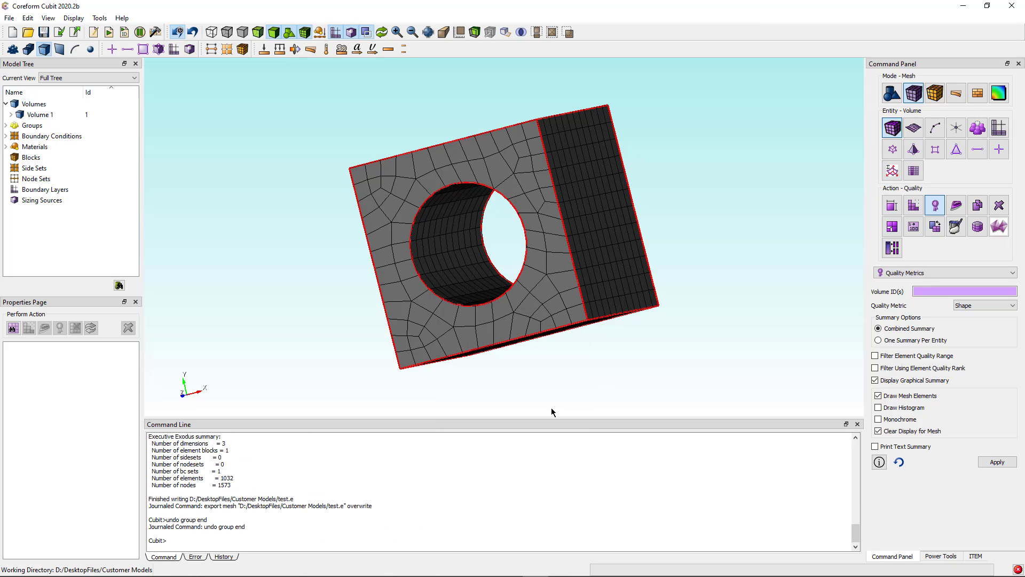
Review the session's command history through to the mesh export commands at its end.
{"action": "left_click", "coordinate": [229, 559]}
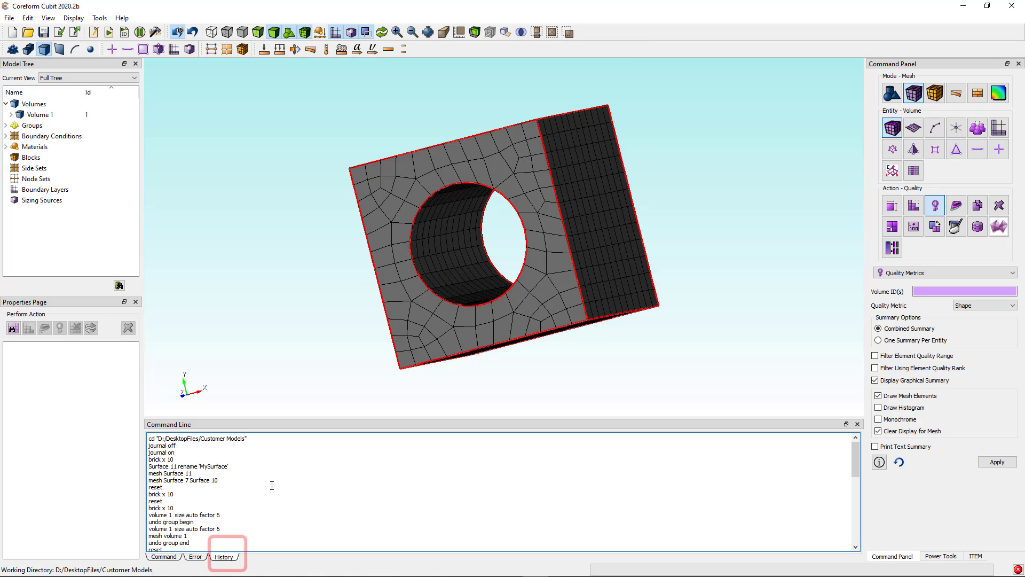
{"action": "scroll", "coordinate": [270, 482], "scroll_direction": "down", "scroll_amount": 2}
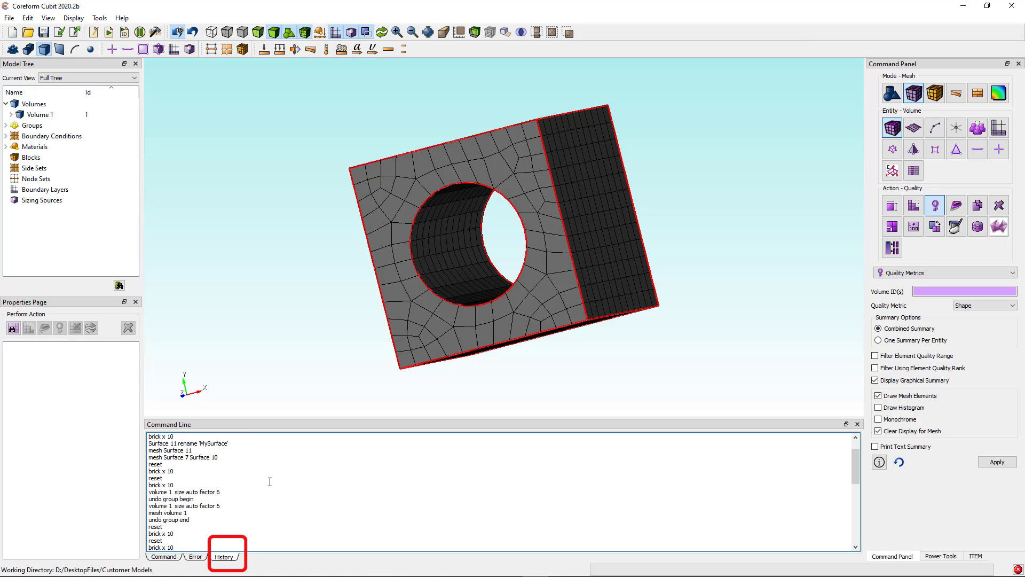
{"action": "scroll", "coordinate": [269, 481], "scroll_direction": "down", "scroll_amount": 8}
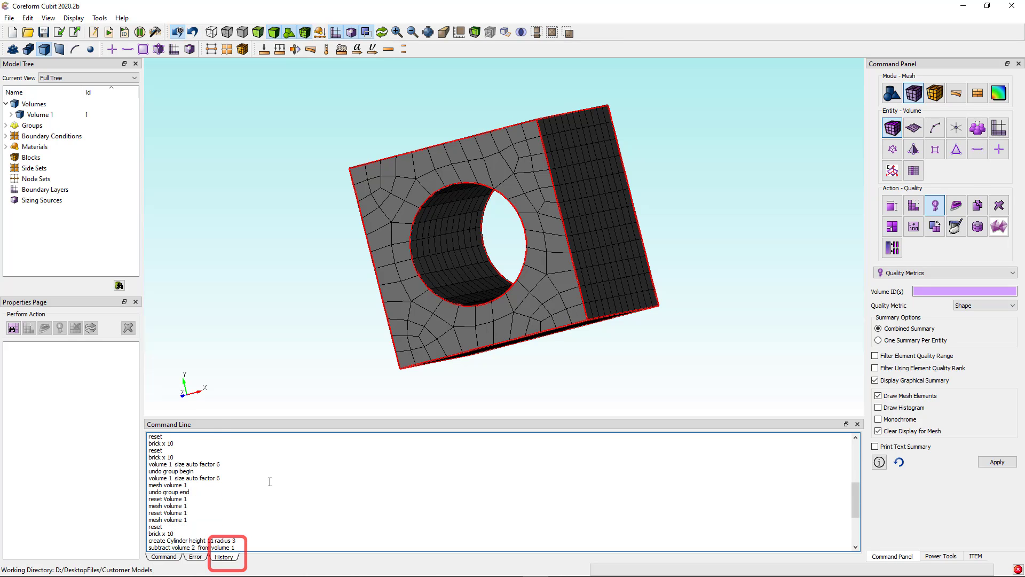
{"action": "scroll", "coordinate": [270, 481], "scroll_direction": "down", "scroll_amount": 1}
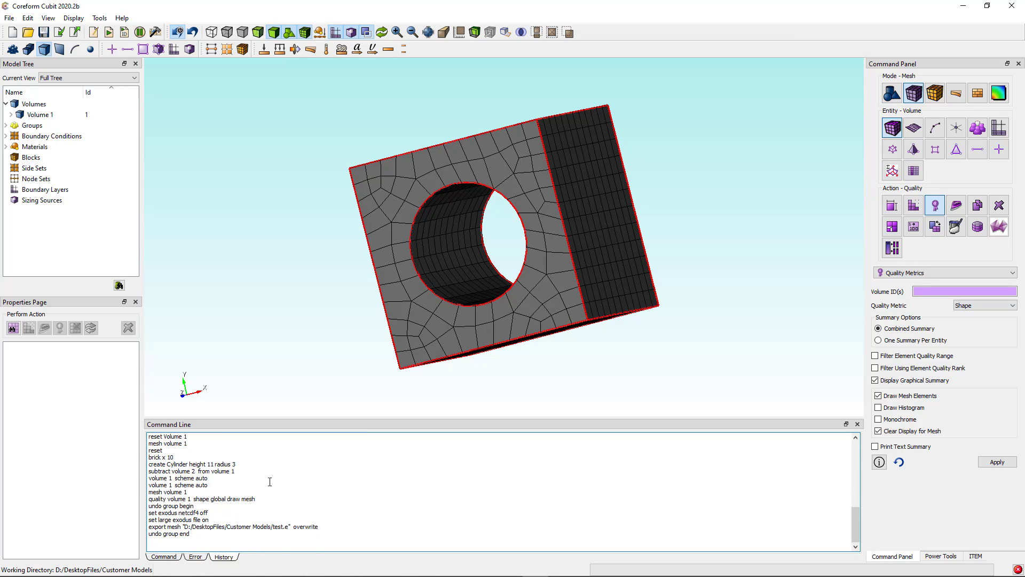
{"action": "scroll", "coordinate": [269, 481], "scroll_direction": "up", "scroll_amount": 3}
{"action": "scroll", "coordinate": [270, 479], "scroll_direction": "down", "scroll_amount": 3}
Replay the reset and brick x 10 commands from the command history to rebuild the brick.
{"action": "double_click", "coordinate": [152, 450]}
{"action": "left_click_drag", "start_coordinate": [155, 449], "coordinate": [159, 450]}
{"action": "left_click", "coordinate": [158, 453]}
{"action": "right_click", "coordinate": [156, 458]}
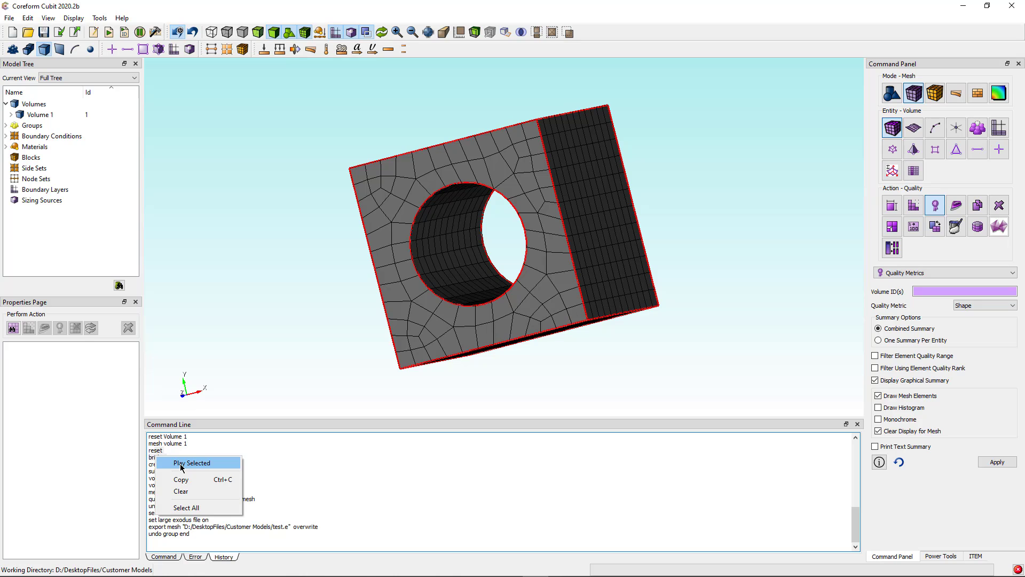
{"action": "left_click", "coordinate": [182, 463]}
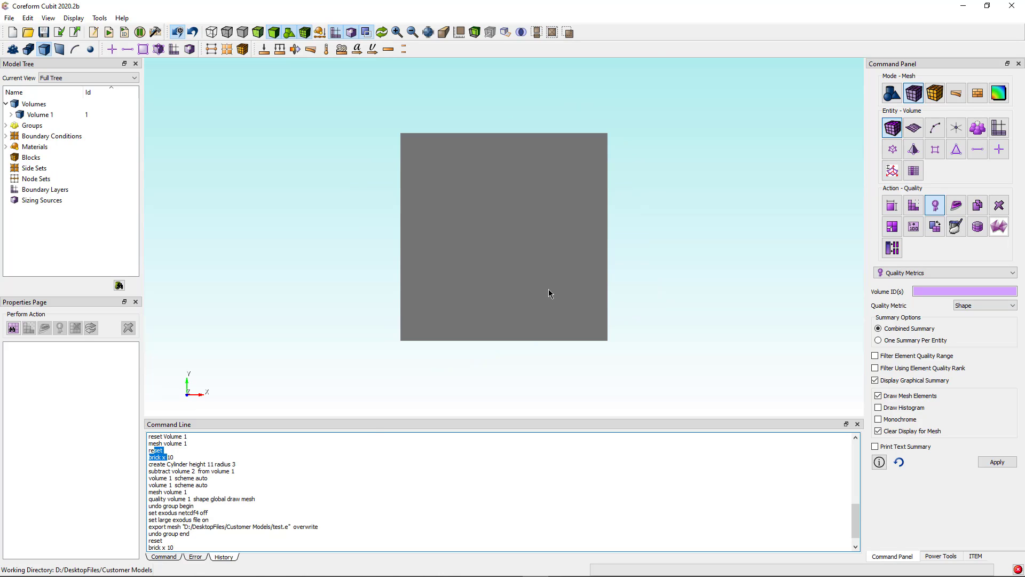
{"action": "left_click_drag", "start_coordinate": [537, 280], "coordinate": [421, 345]}
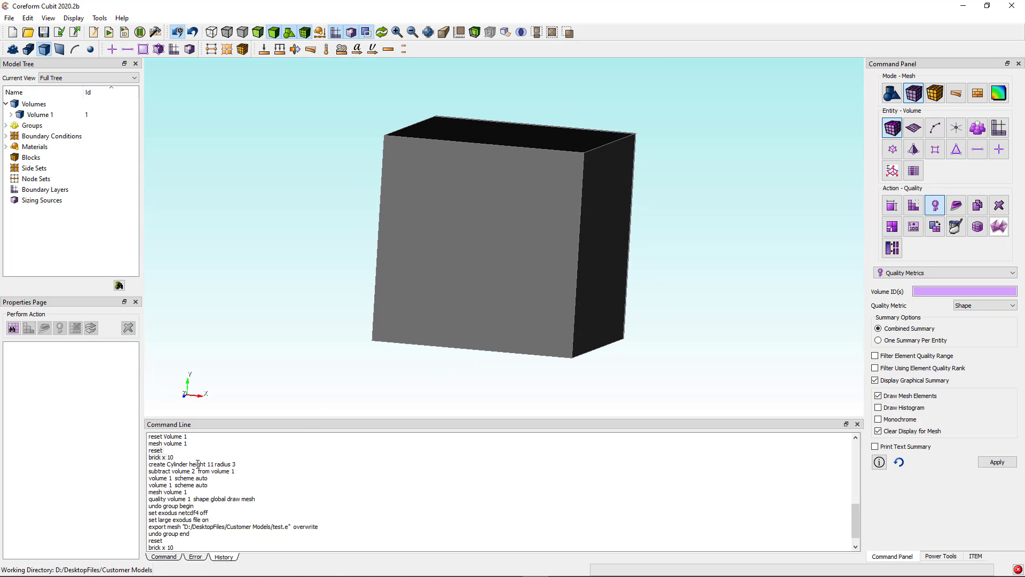
Replay the history commands that create the cylinder of height 11 and radius 3 and subtract volume 2 from volume 1.
{"action": "left_click_drag", "start_coordinate": [193, 464], "coordinate": [206, 473]}
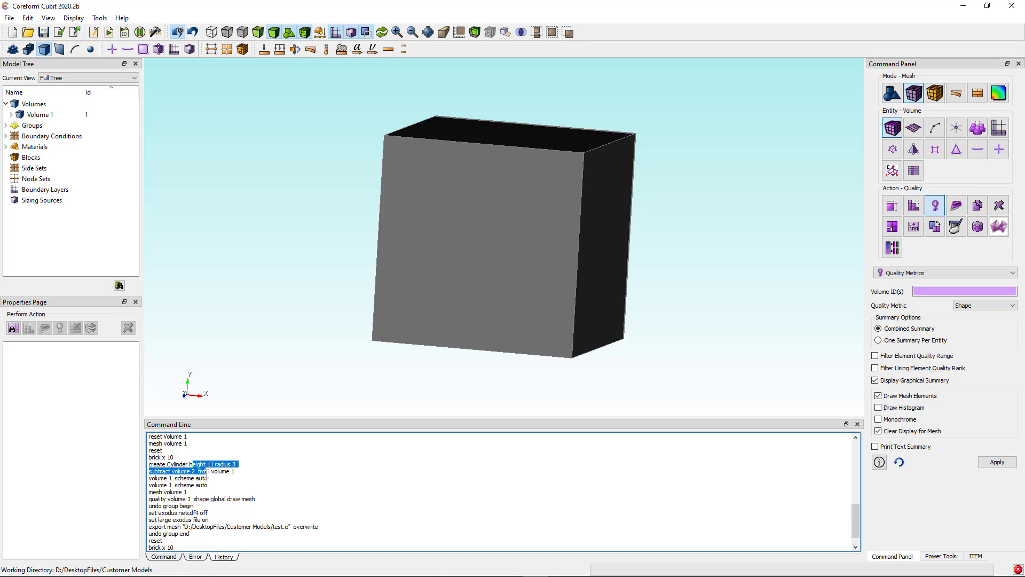
{"action": "right_click", "coordinate": [196, 469]}
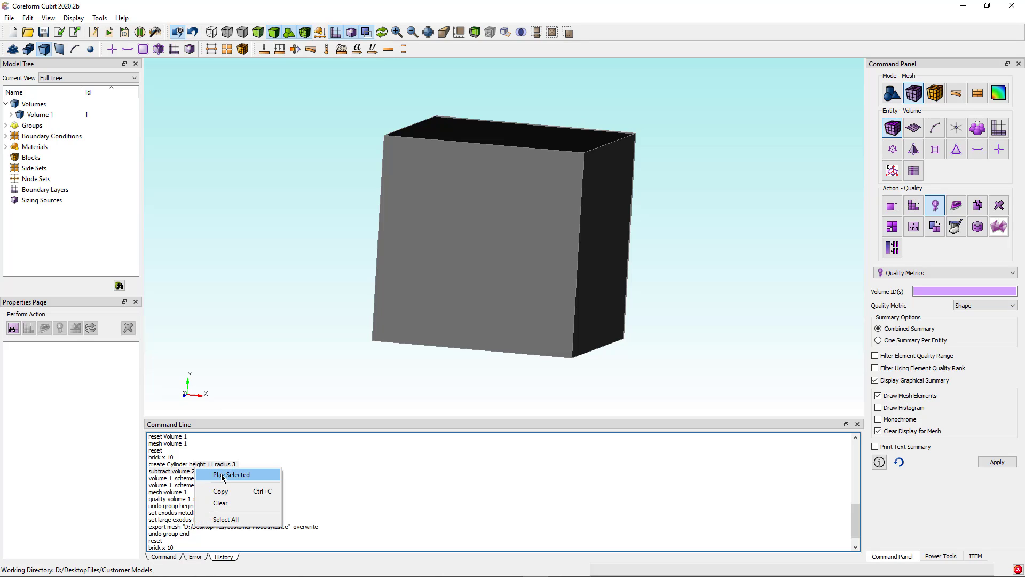
{"action": "left_click", "coordinate": [223, 475]}
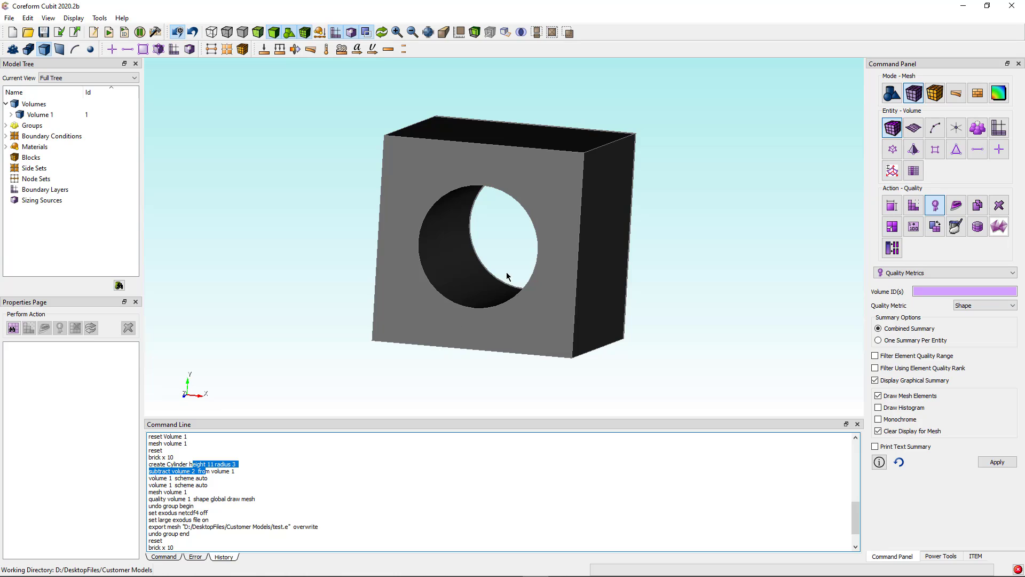
{"action": "left_click_drag", "start_coordinate": [507, 274], "coordinate": [320, 408]}
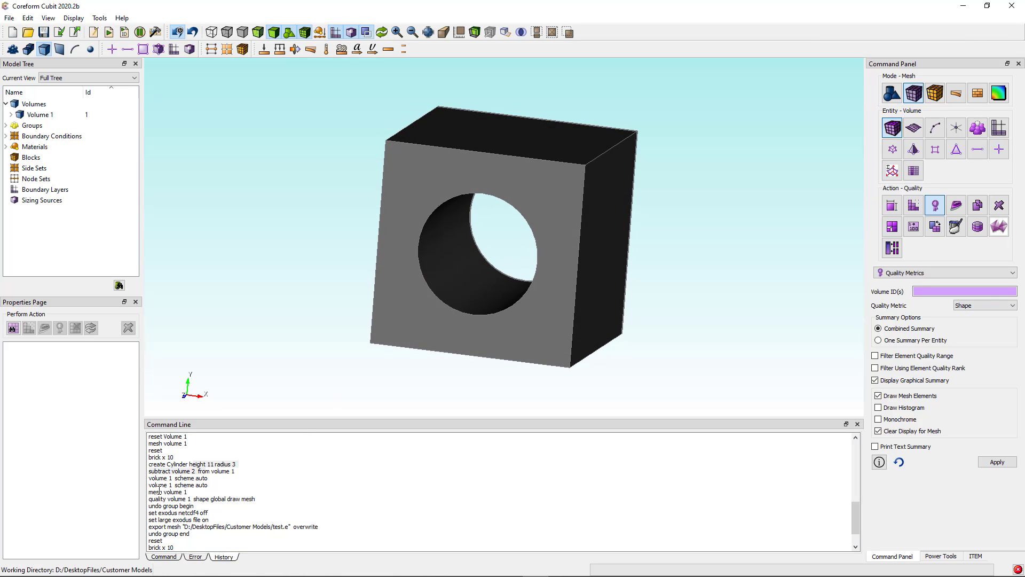
Replay the history commands that mesh volume 1 and draw its Shape quality on the mesh.
{"action": "left_click_drag", "start_coordinate": [159, 491], "coordinate": [176, 497]}
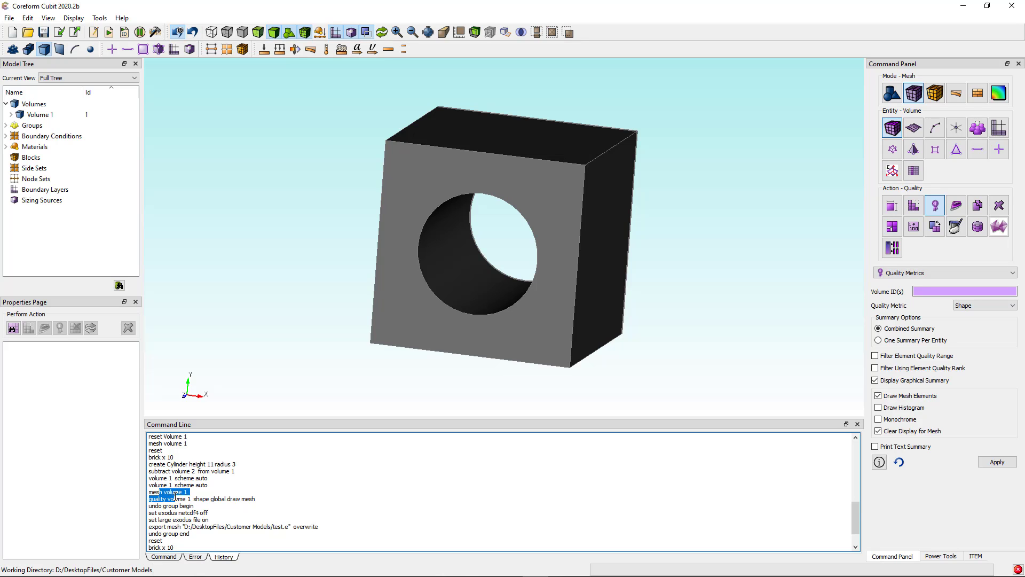
{"action": "right_click", "coordinate": [174, 491]}
{"action": "left_click", "coordinate": [206, 497]}
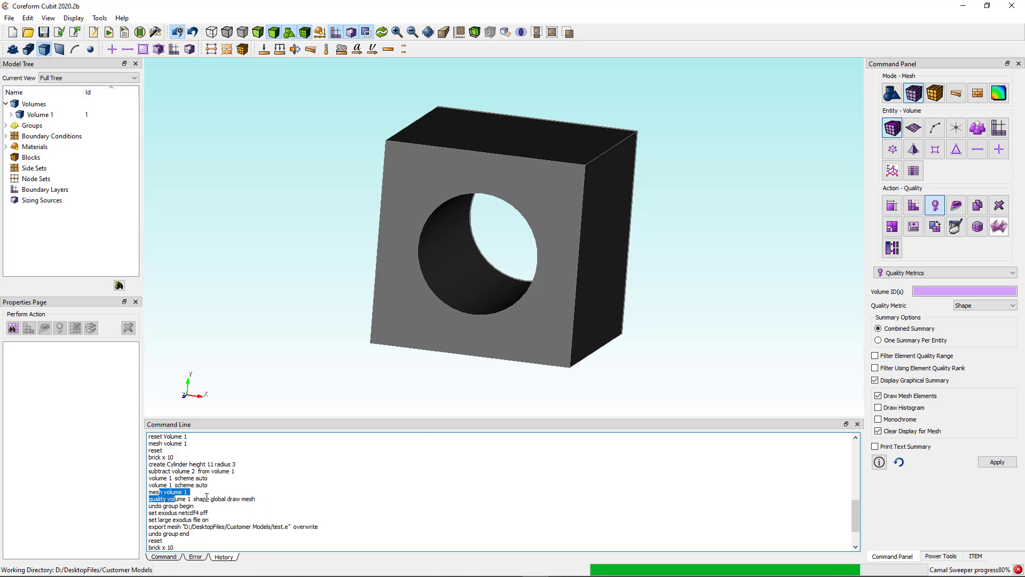
{"action": "left_click_drag", "start_coordinate": [530, 294], "coordinate": [480, 299]}
{"action": "scroll", "coordinate": [190, 491], "scroll_direction": "down", "scroll_amount": 3}
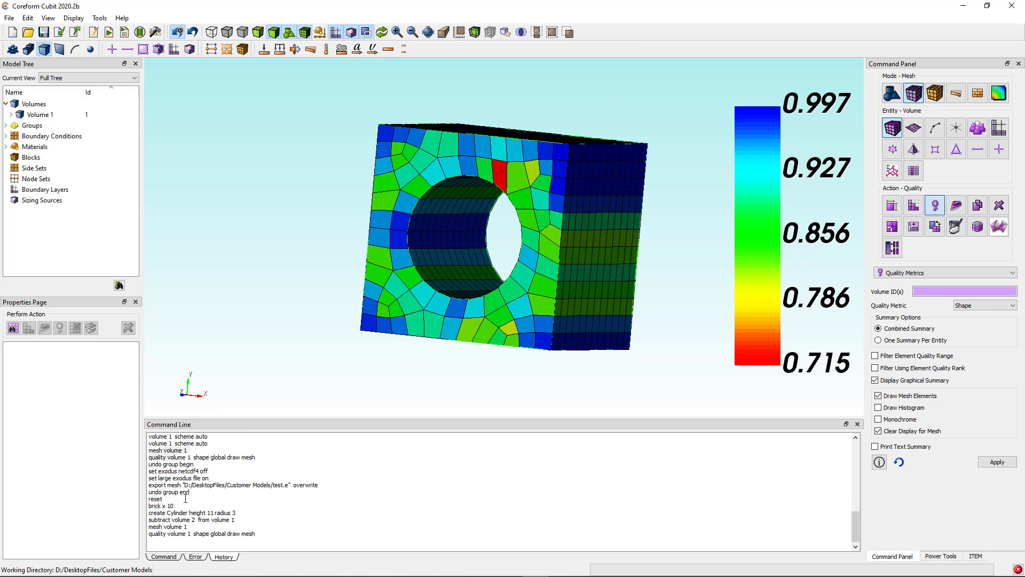
Cycle back and forth through the previously entered commands at the command prompt, stopping at reset Volume 1 without running it.
{"action": "left_click", "coordinate": [165, 557]}
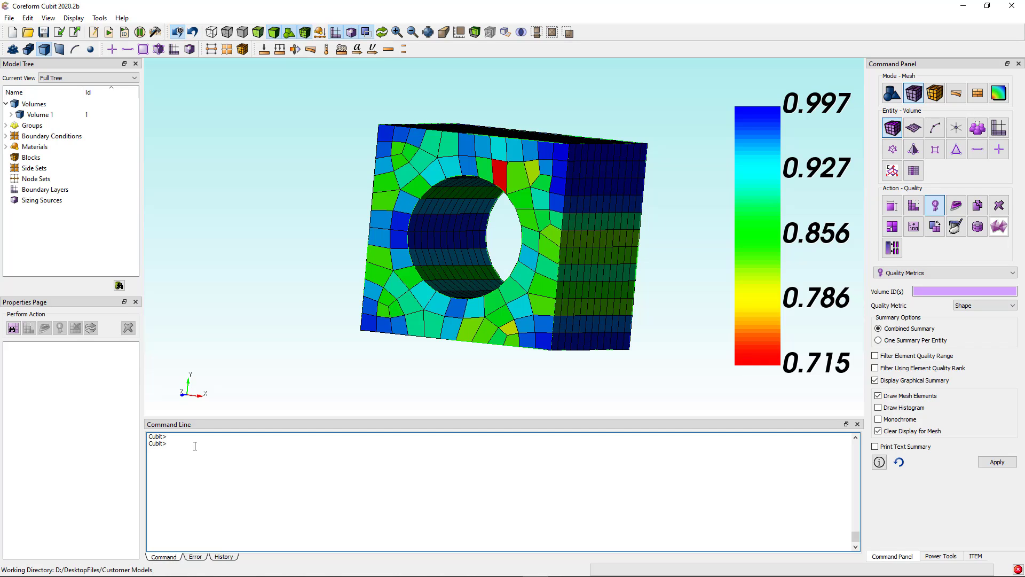
{"action": "type", "text": "undo group end"}
{"action": "key", "text": "Up"}
{"action": "key", "text": "Up"}
{"action": "key", "text": "Up"}
{"action": "key", "text": "Up"}
{"action": "key", "text": "Up"}
{"action": "key", "text": "Up"}
{"action": "key", "text": "Up"}
{"action": "key", "text": "Up"}
{"action": "key", "text": "Up"}
{"action": "key", "text": "Up"}
{"action": "key", "text": "Down"}
{"action": "key", "text": "Down"}
{"action": "key", "text": "Down"}
{"action": "key", "text": "Up"}
{"action": "key", "text": "Up"}
{"action": "key", "text": "Up"}
{"action": "key", "text": "Up"}
{"action": "key", "text": "Up"}
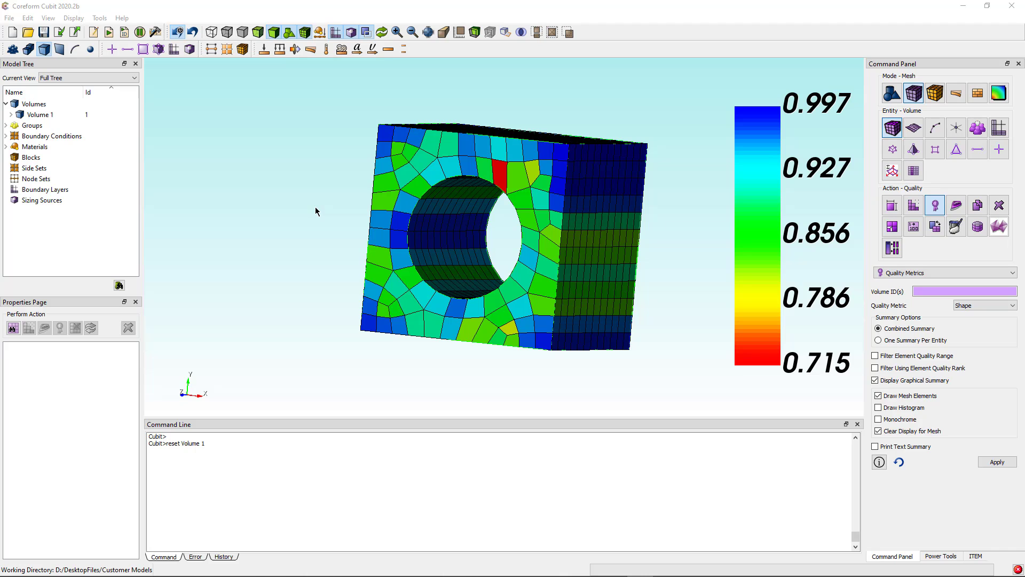
Clear the quality plot from the display and step through the mesh's element layers along X, forward and back.
{"action": "left_click", "coordinate": [382, 33]}
{"action": "left_click_drag", "start_coordinate": [446, 155], "coordinate": [397, 162]}
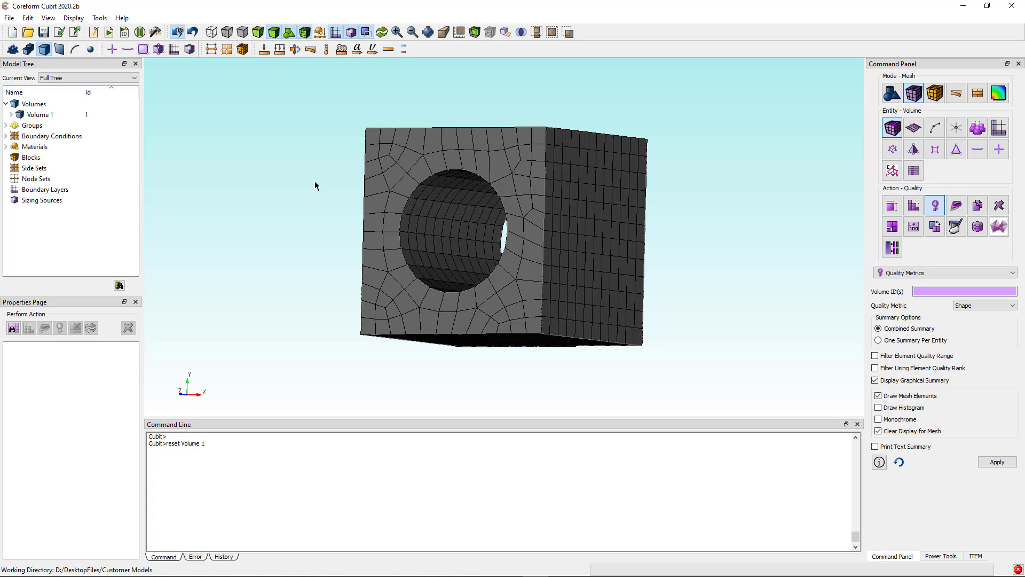
{"action": "key", "text": "x"}
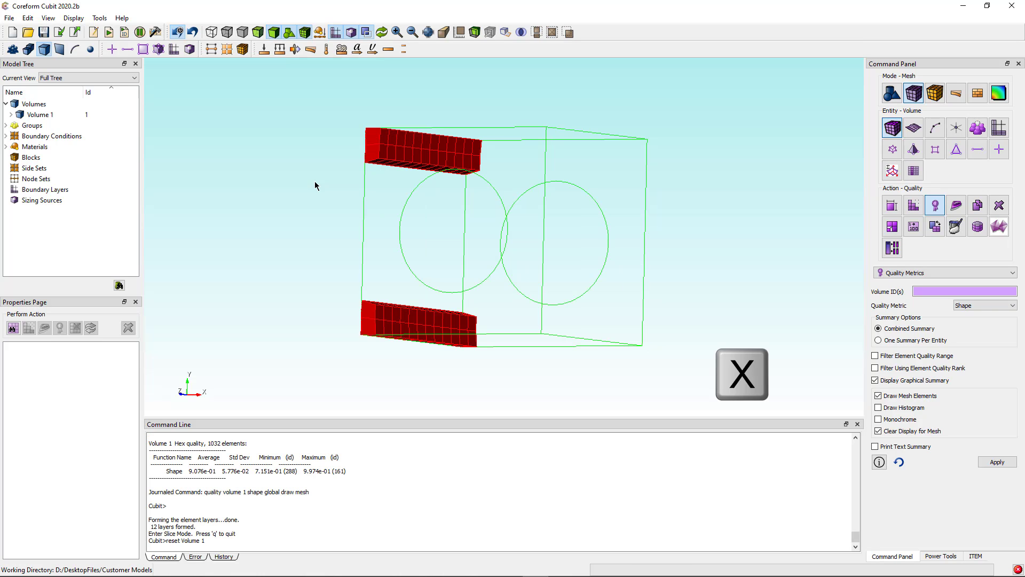
{"action": "key", "text": "x"}
{"action": "key", "text": "j"}
{"action": "key", "text": "j"}
{"action": "key", "text": "j"}
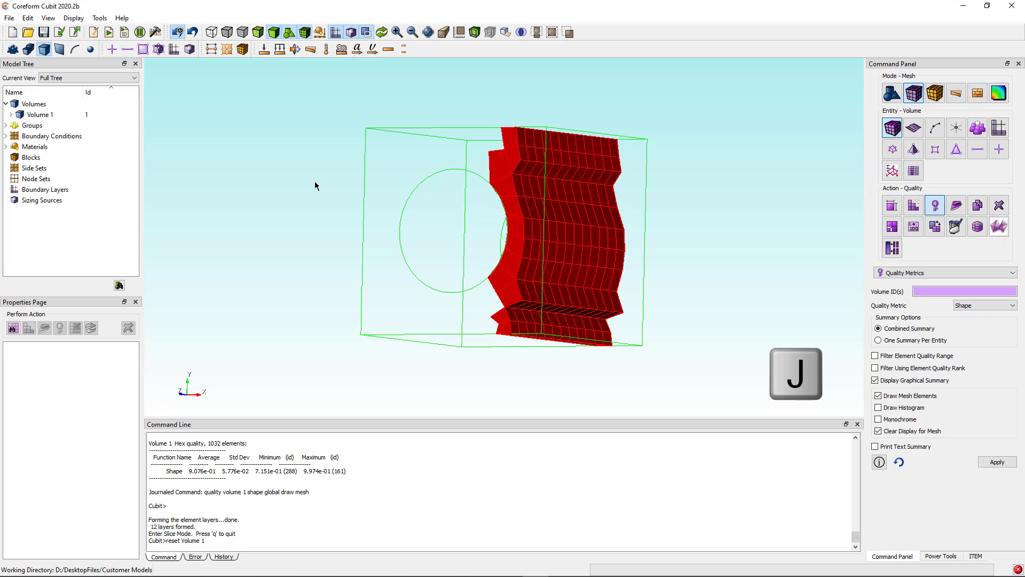
{"action": "key", "text": "j"}
{"action": "key", "text": "j"}
{"action": "key", "text": "j"}
{"action": "key", "text": "j"}
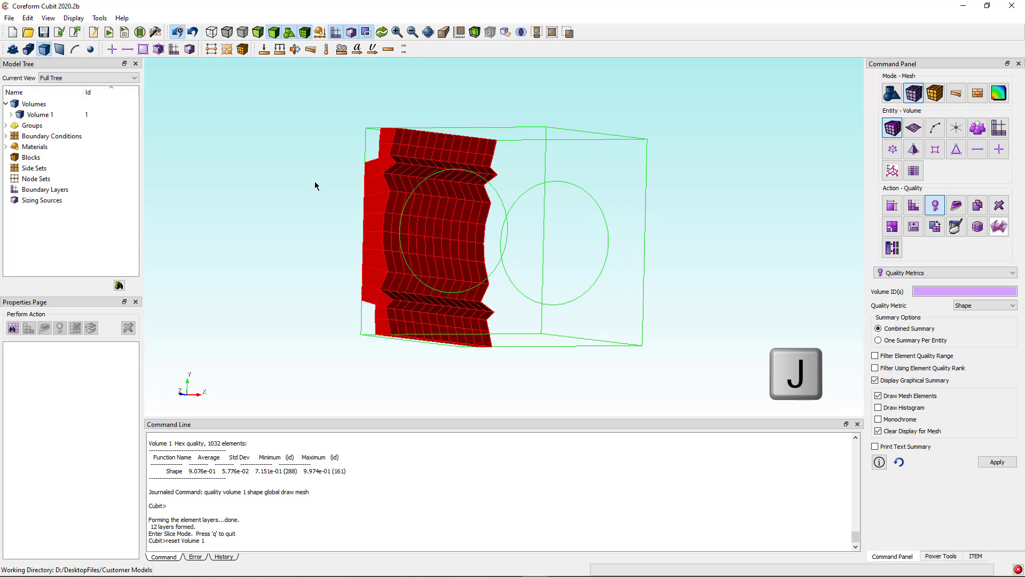
{"action": "key", "text": "j"}
{"action": "key", "text": "j"}
{"action": "key", "text": "j"}
{"action": "key", "text": "j"}
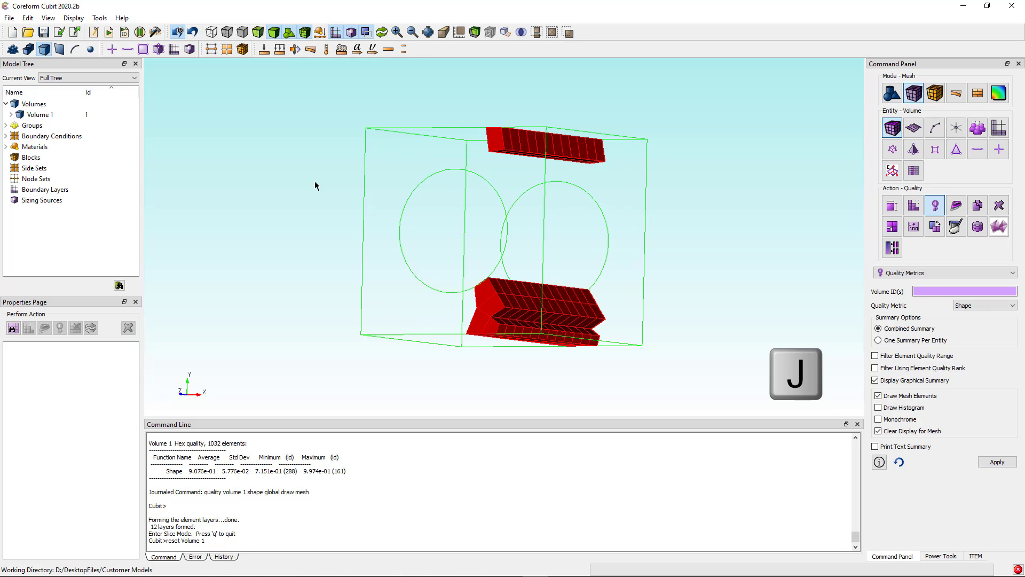
{"action": "key", "text": "k"}
{"action": "key", "text": "k"}
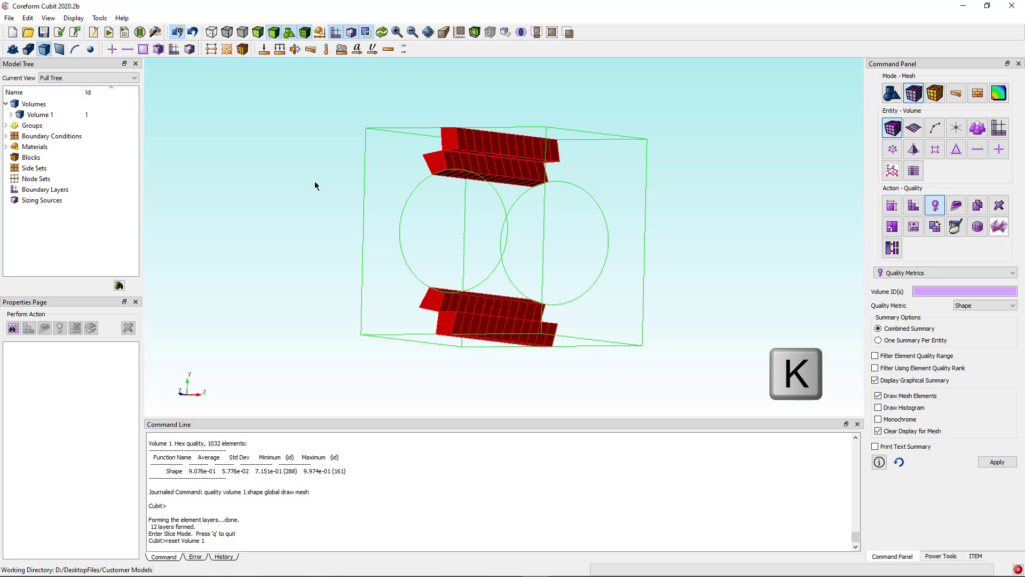
{"action": "key", "text": "k"}
Step through the mesh's element layers along the Y direction in slice mode.
{"action": "key", "text": "y"}
{"action": "key", "text": "y"}
{"action": "key", "text": "y"}
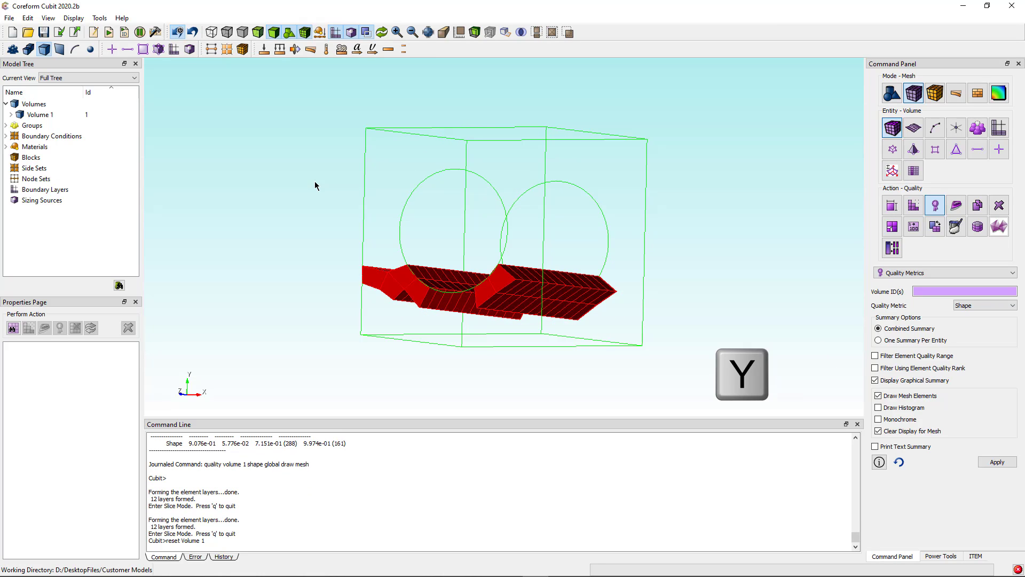
{"action": "key", "text": "y"}
{"action": "key", "text": "y"}
{"action": "key", "text": "y"}
{"action": "key", "text": "y"}
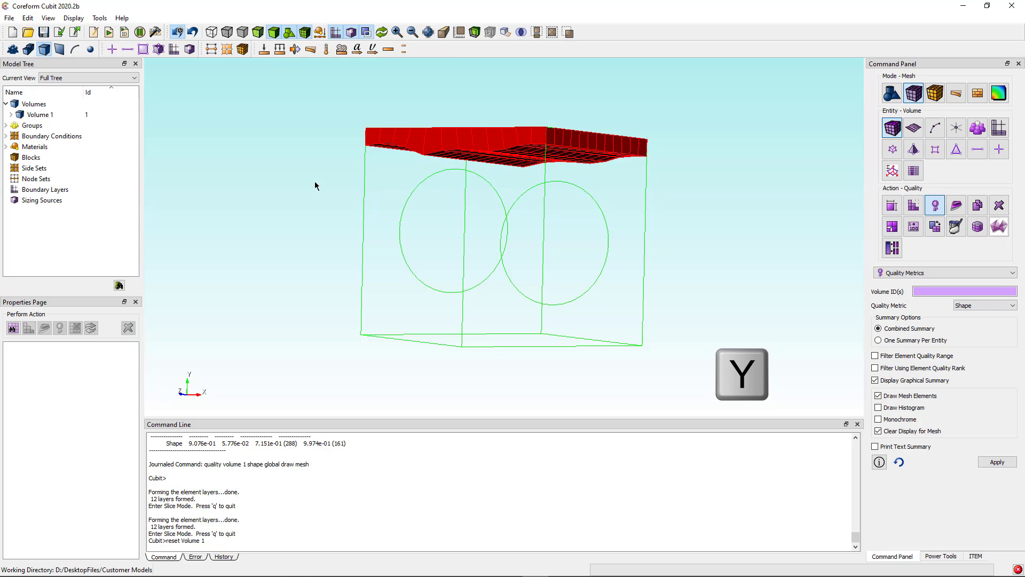
{"action": "key", "text": "y"}
Step through the mesh's element layers along the Z direction, and quit slice mode to restore the full mesh.
{"action": "key", "text": "z"}
{"action": "key", "text": "z"}
{"action": "key", "text": "z"}
{"action": "key", "text": "z"}
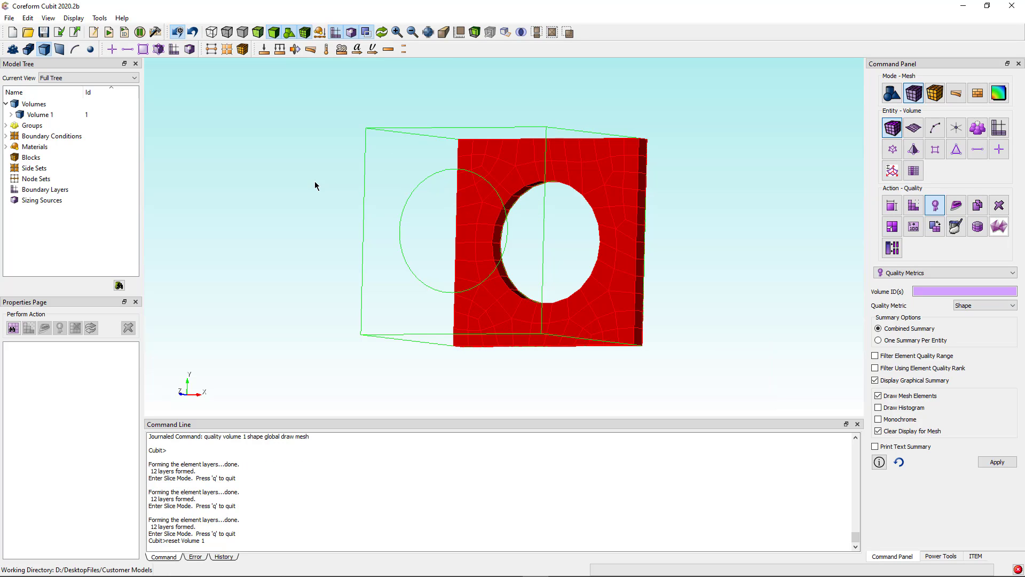
{"action": "key", "text": "z"}
{"action": "key", "text": "z"}
{"action": "key", "text": "z"}
{"action": "key", "text": "z"}
{"action": "key", "text": "z"}
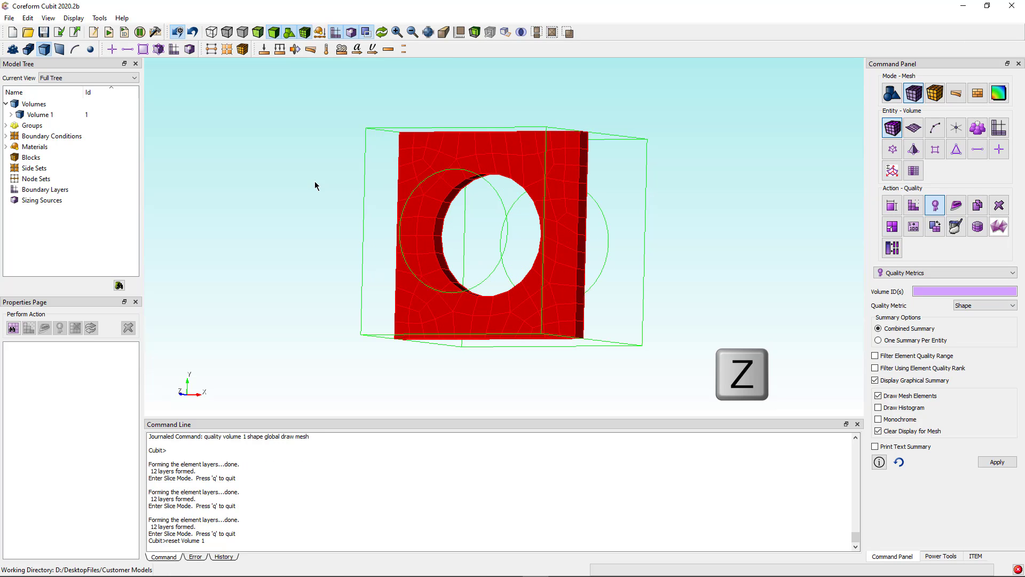
{"action": "key", "text": "z"}
{"action": "key", "text": "z"}
{"action": "key", "text": "z"}
{"action": "key", "text": "z"}
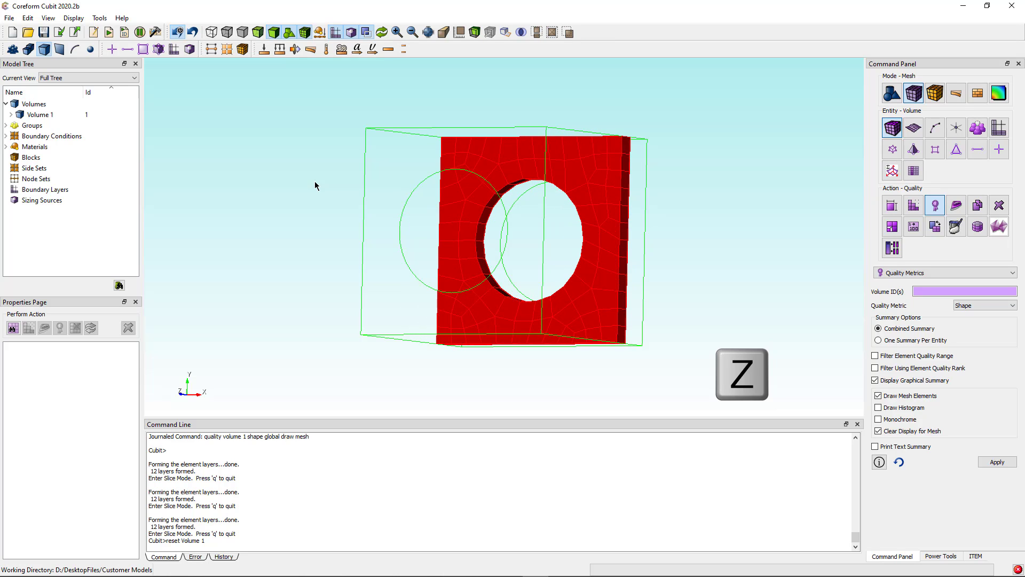
{"action": "key", "text": "z"}
{"action": "key", "text": "z"}
{"action": "key", "text": "z"}
{"action": "key", "text": "z"}
{"action": "key", "text": "z"}
{"action": "key", "text": "z"}
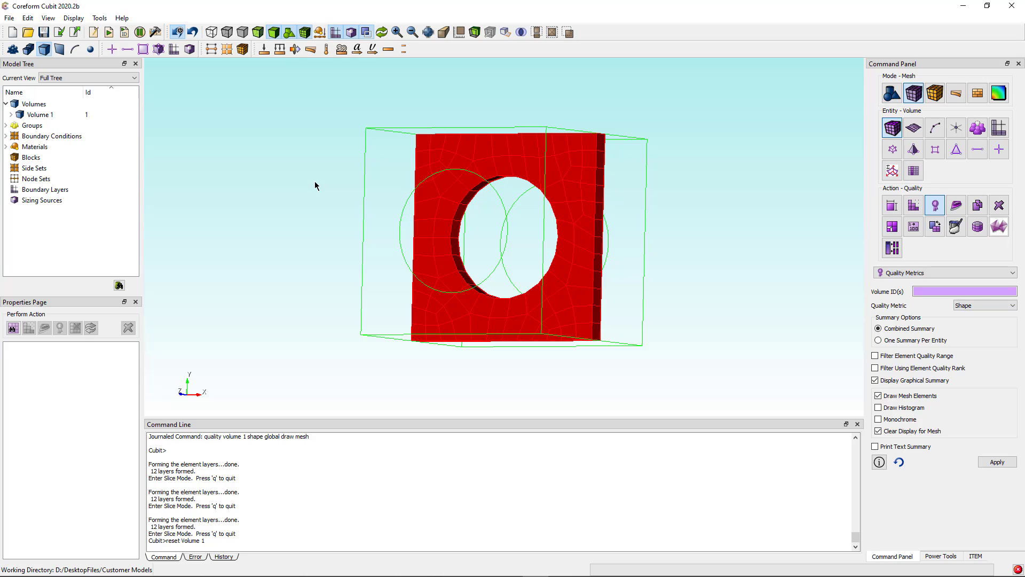
{"action": "key", "text": "q"}
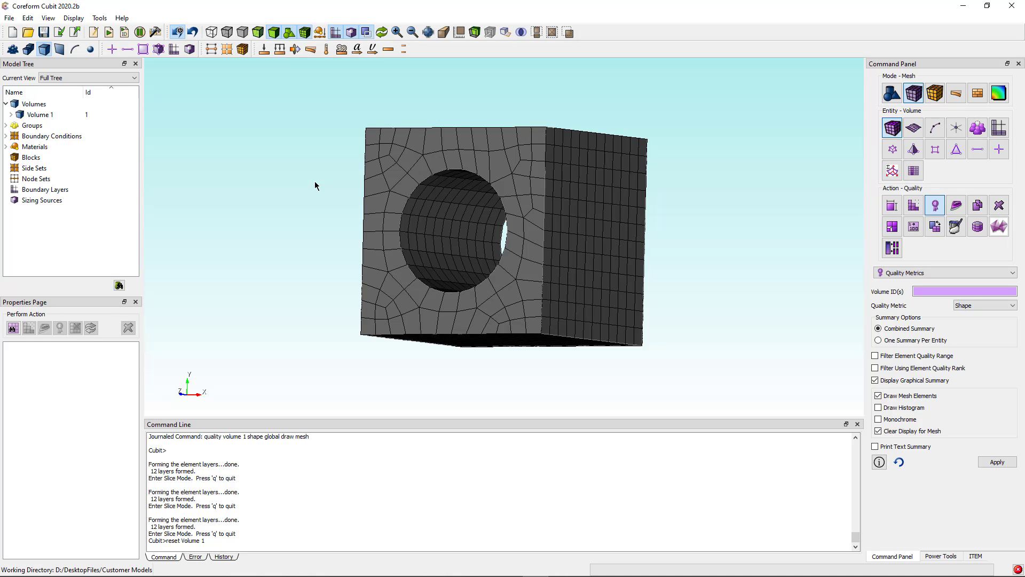
Select the meshed Volume 1 in the model view.
{"action": "left_click", "coordinate": [540, 175]}
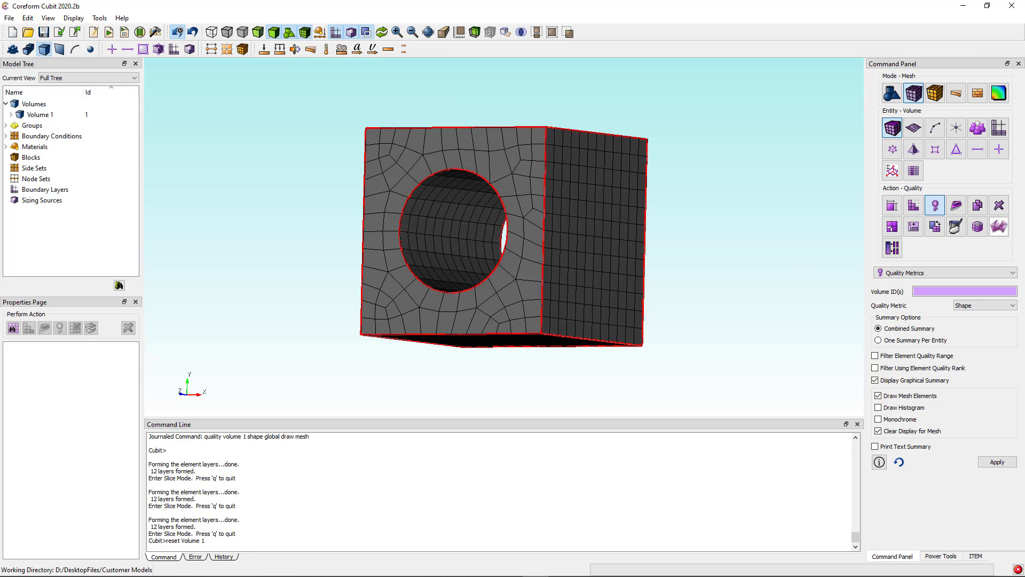